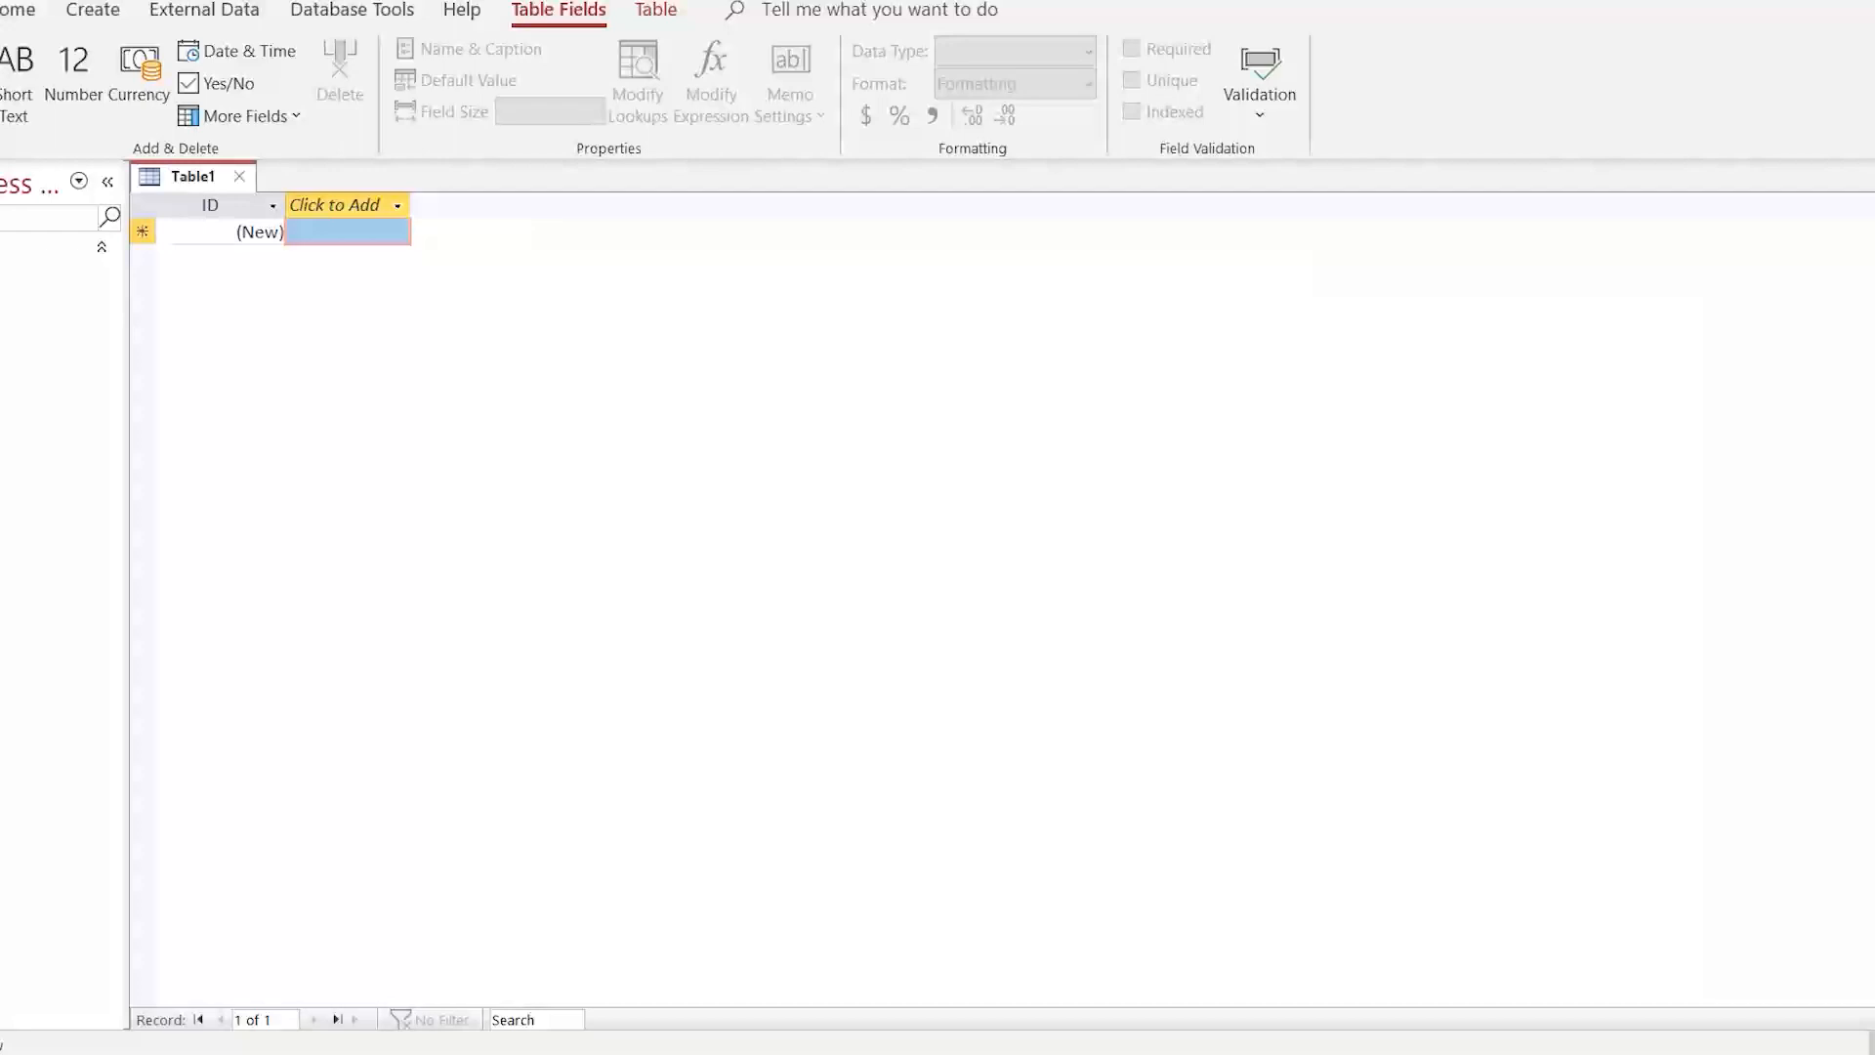
Step: Add a Short Text field named Name next to the ID field
{"action": "left_click", "coordinate": [347, 206]}
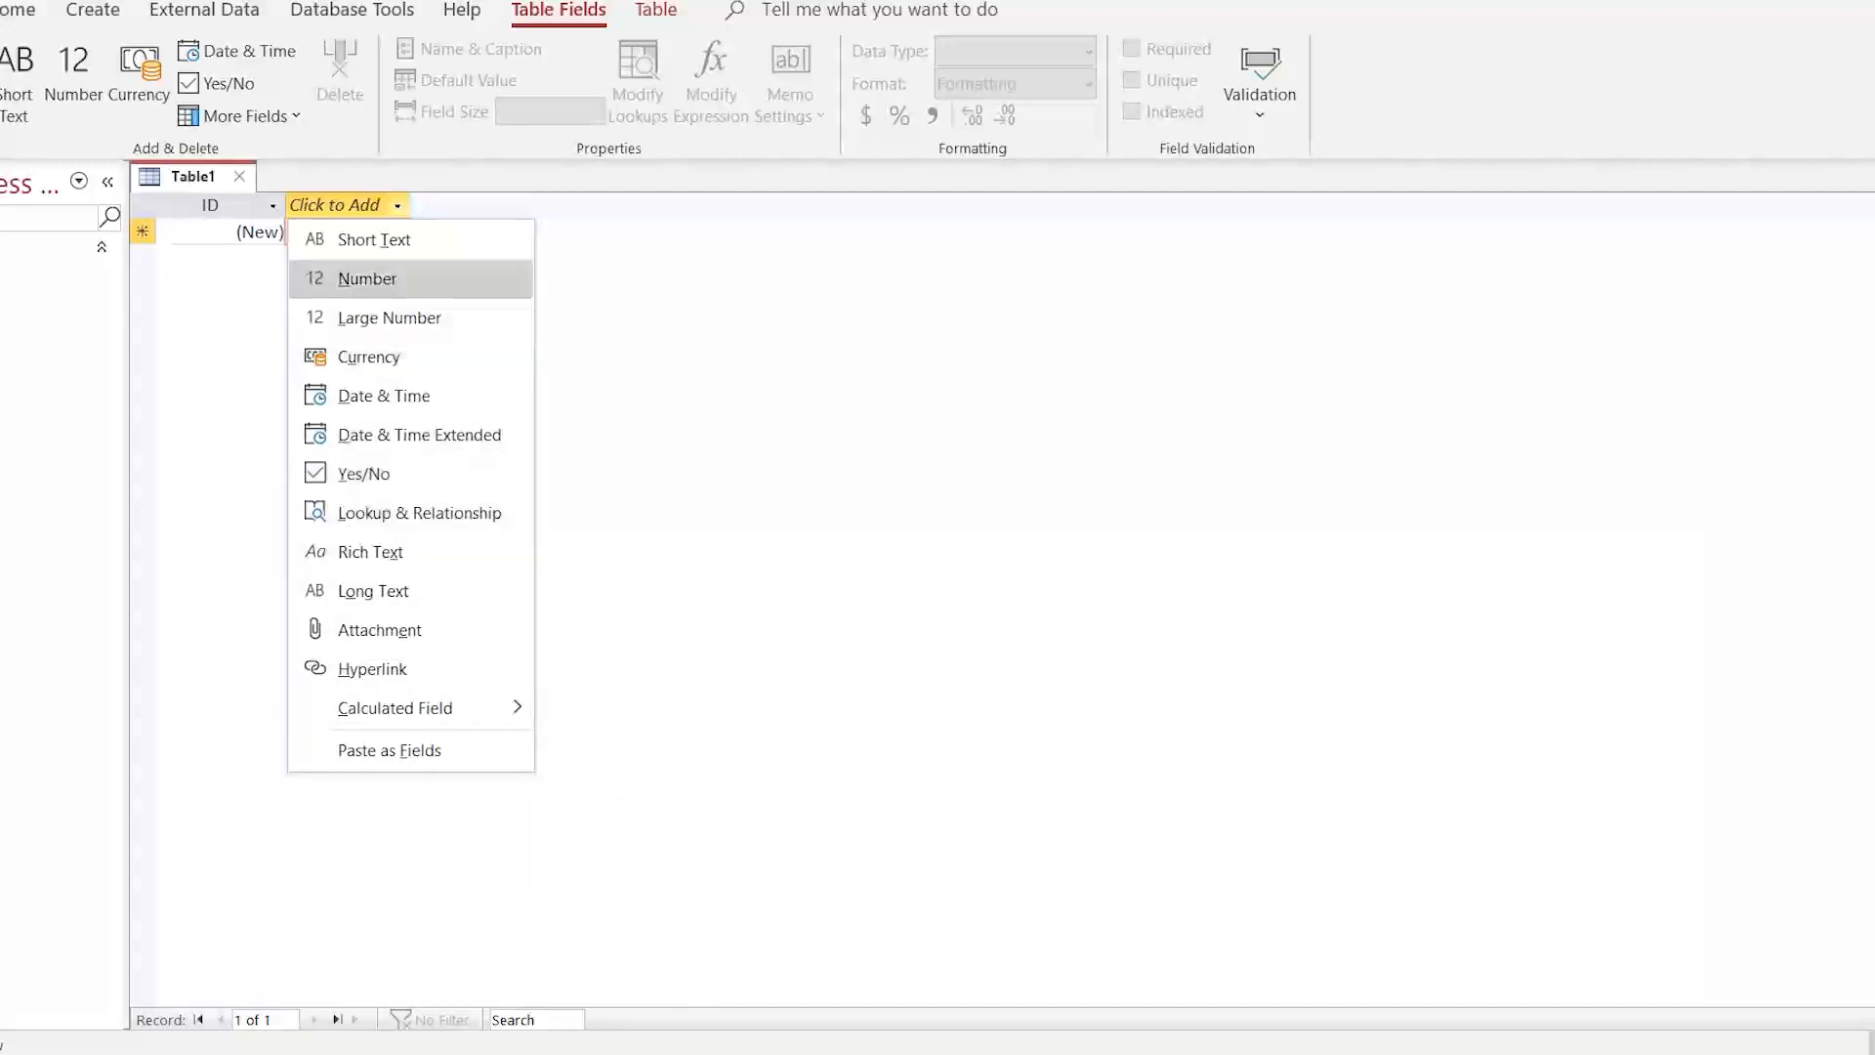
{"action": "key", "text": "Return"}
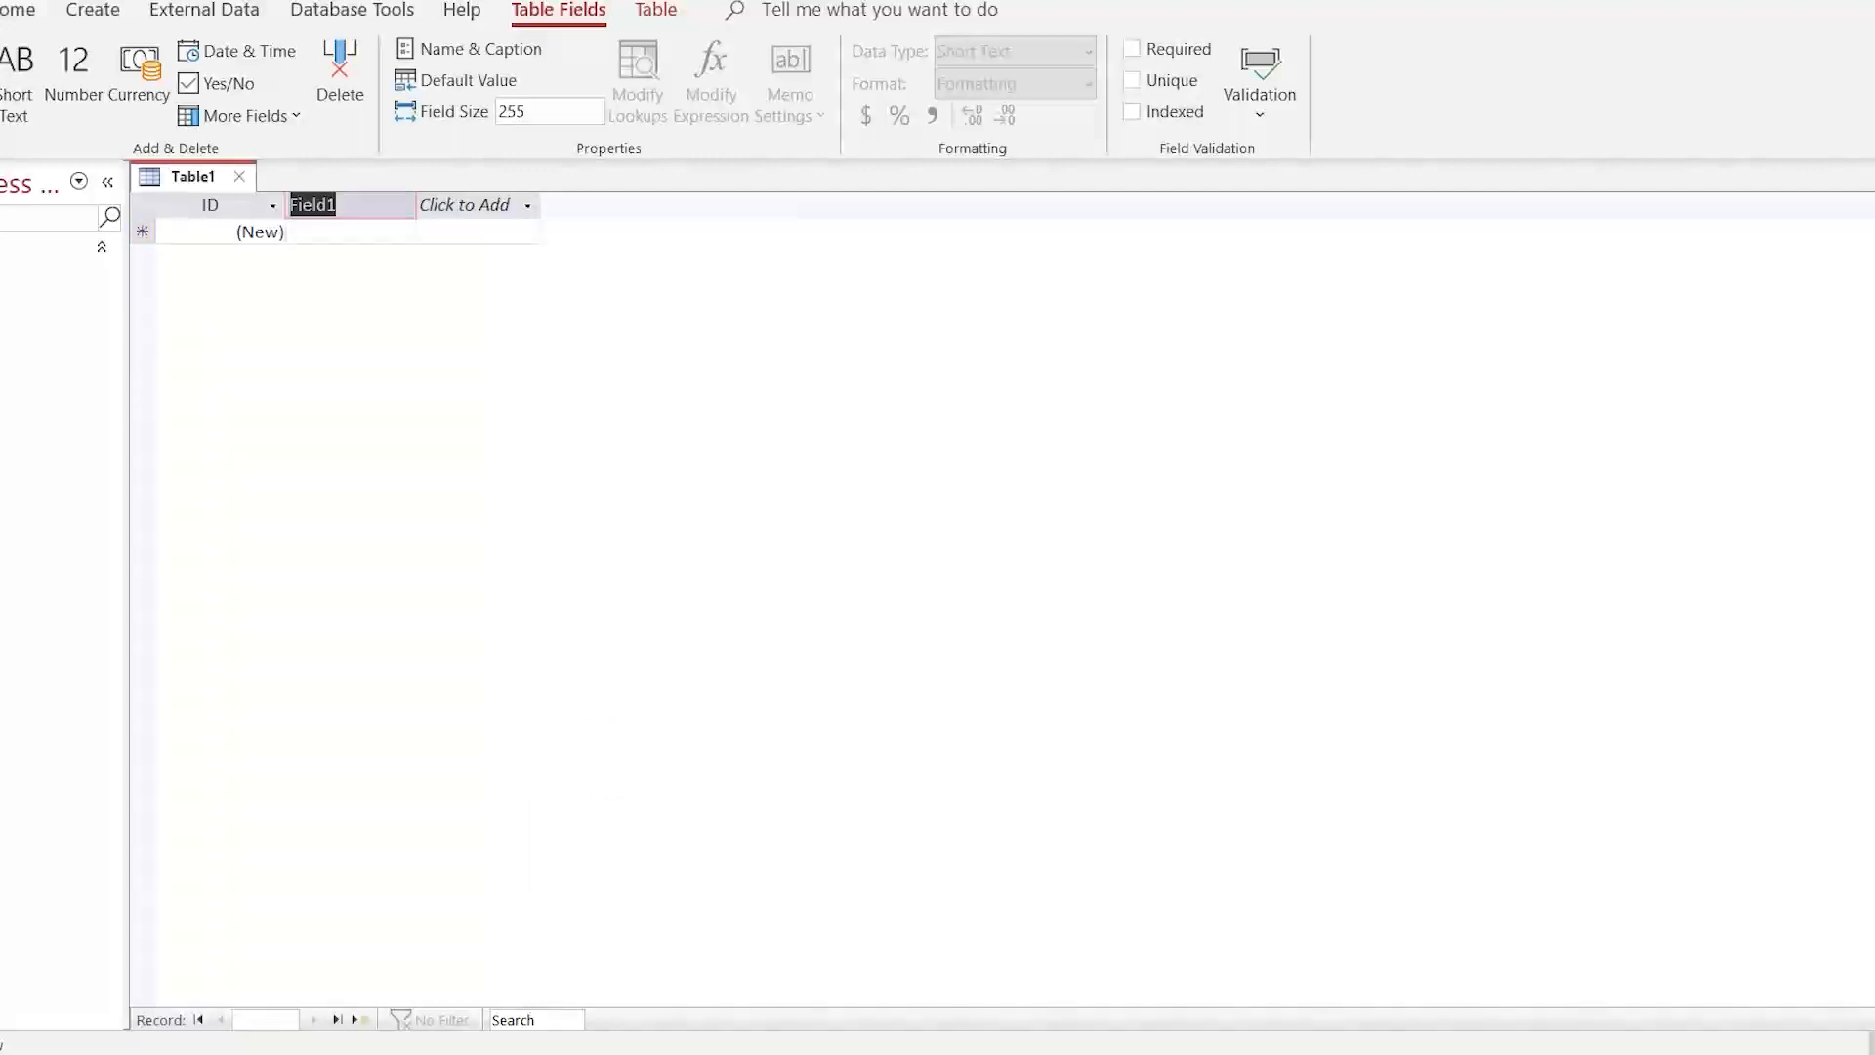
{"action": "type", "text": "Name"}
{"action": "key", "text": "BackSpace"}
{"action": "type", "text": "e"}
{"action": "key", "text": "Return"}
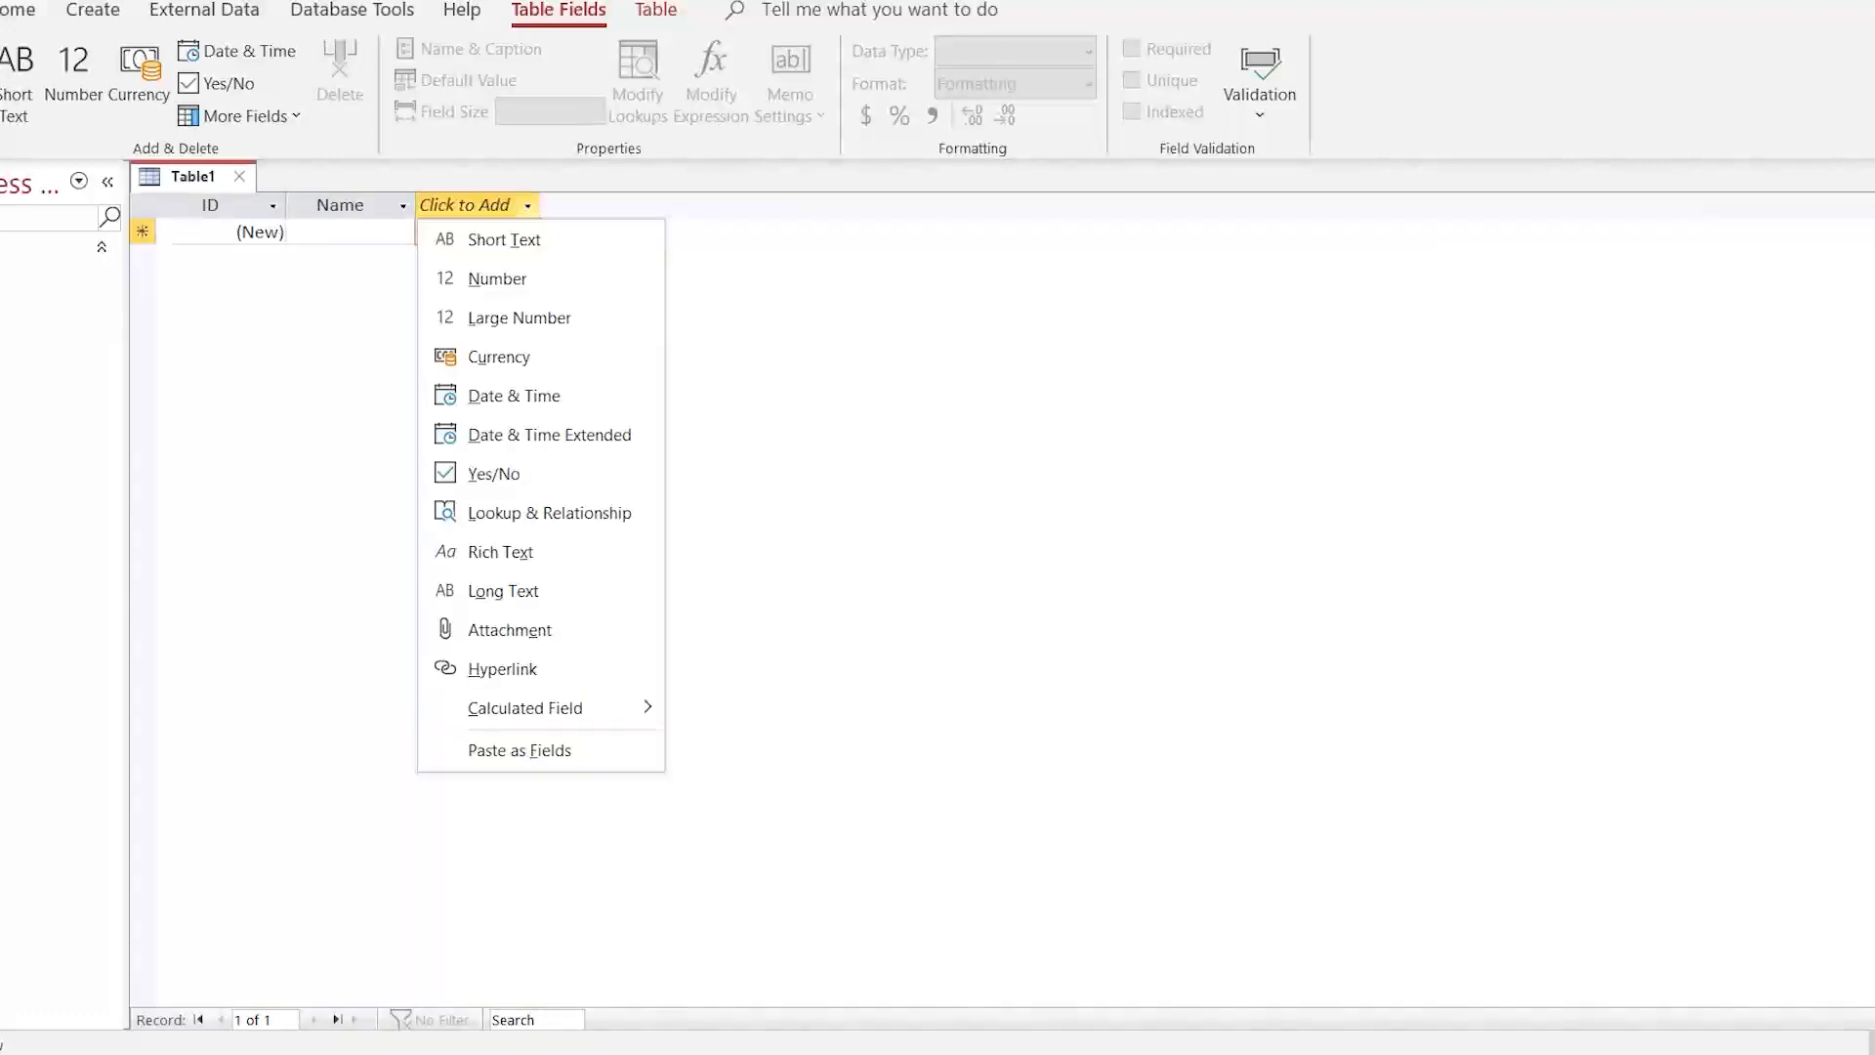
Step: Look through the data types available for the field after Name, from Short Text to Attachment
{"action": "key", "text": "Down"}
{"action": "key", "text": "Down"}
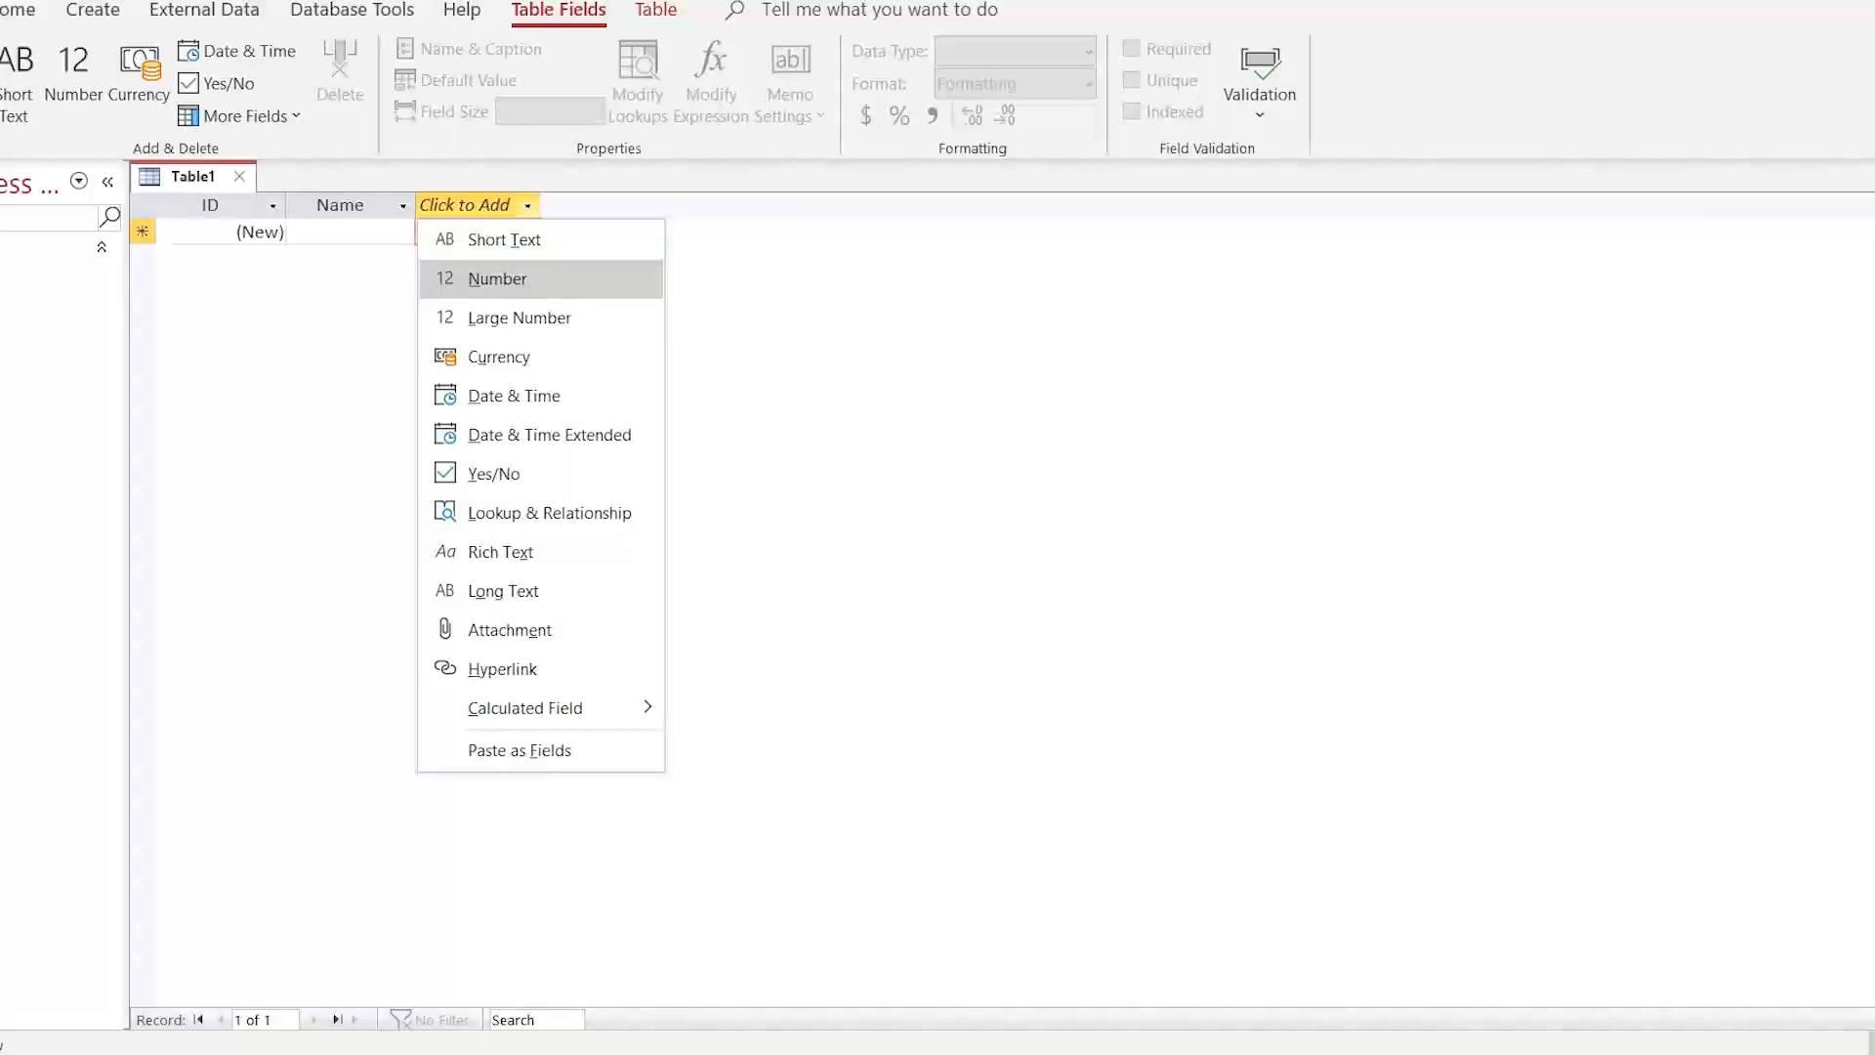
{"action": "key", "text": "Down"}
{"action": "key", "text": "Down"}
{"action": "key", "text": "Down"}
{"action": "key", "text": "Down"}
{"action": "key", "text": "Down"}
{"action": "key", "text": "Down"}
{"action": "key", "text": "Down"}
{"action": "key", "text": "Down"}
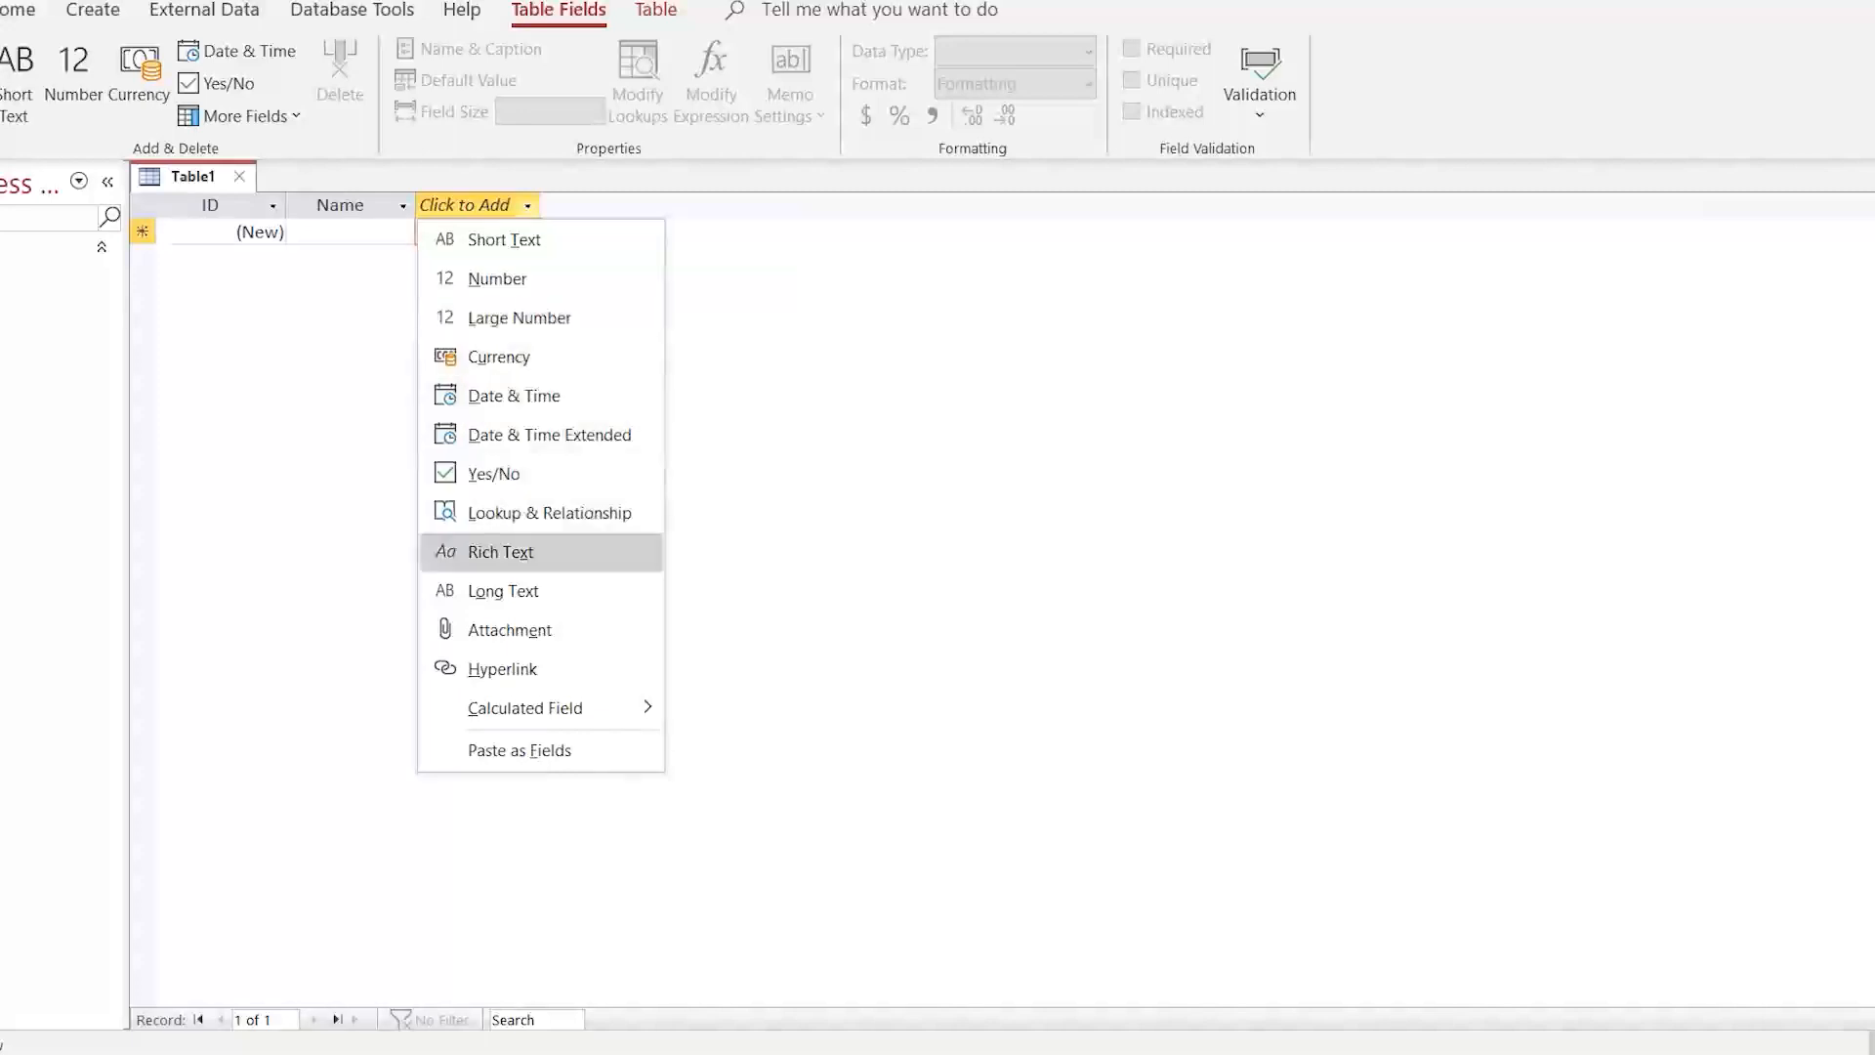
{"action": "key", "text": "Down"}
{"action": "key", "text": "Down"}
{"action": "key", "text": "Up"}
{"action": "key", "text": "Up"}
{"action": "key", "text": "Up"}
{"action": "key", "text": "Up"}
{"action": "key", "text": "Up"}
{"action": "key", "text": "Up"}
{"action": "key", "text": "Up"}
{"action": "key", "text": "Up"}
{"action": "key", "text": "Up"}
{"action": "key", "text": "Up"}
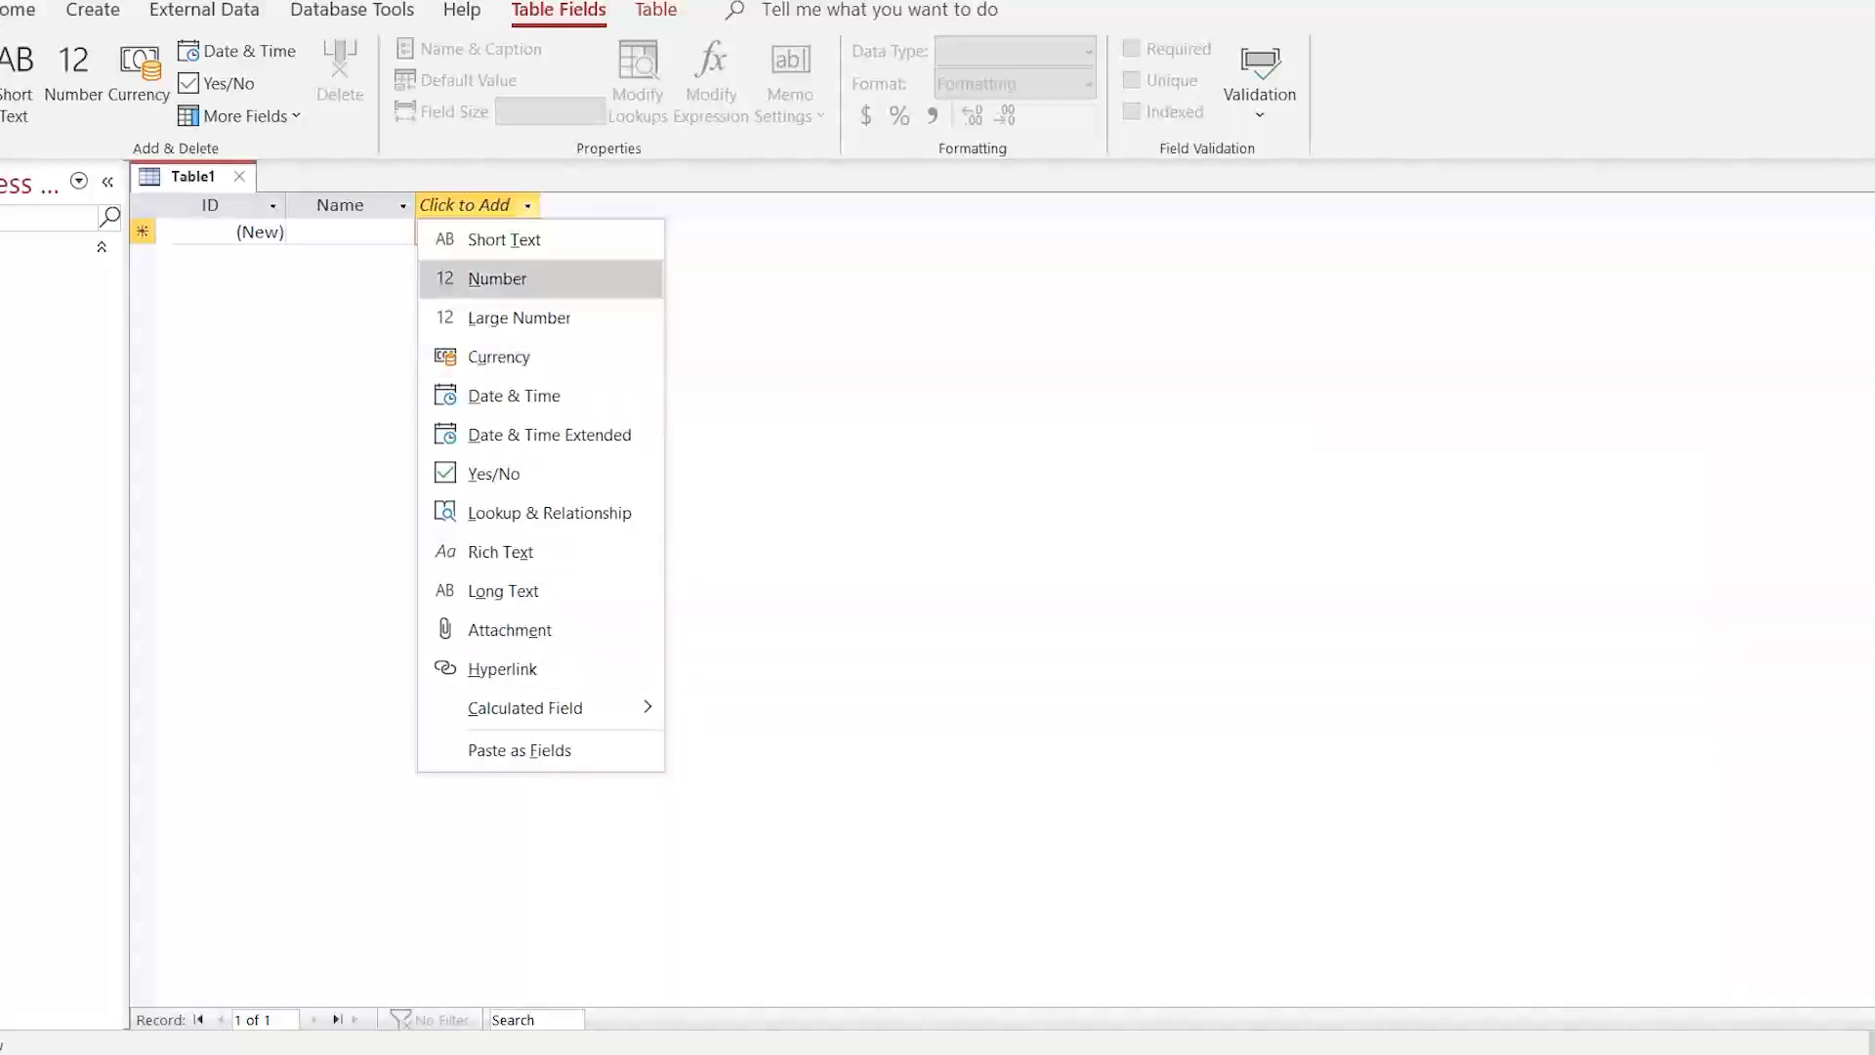
{"action": "key", "text": "Down"}
{"action": "key", "text": "Down"}
{"action": "key", "text": "Down"}
{"action": "key", "text": "Down"}
{"action": "key", "text": "Down"}
{"action": "key", "text": "Up"}
{"action": "key", "text": "Up"}
{"action": "key", "text": "Up"}
{"action": "key", "text": "Up"}
{"action": "key", "text": "Up"}
{"action": "key", "text": "Down"}
{"action": "key", "text": "Down"}
{"action": "key", "text": "Down"}
{"action": "key", "text": "Down"}
{"action": "key", "text": "Down"}
{"action": "key", "text": "Down"}
{"action": "key", "text": "Down"}
{"action": "key", "text": "Down"}
{"action": "key", "text": "Down"}
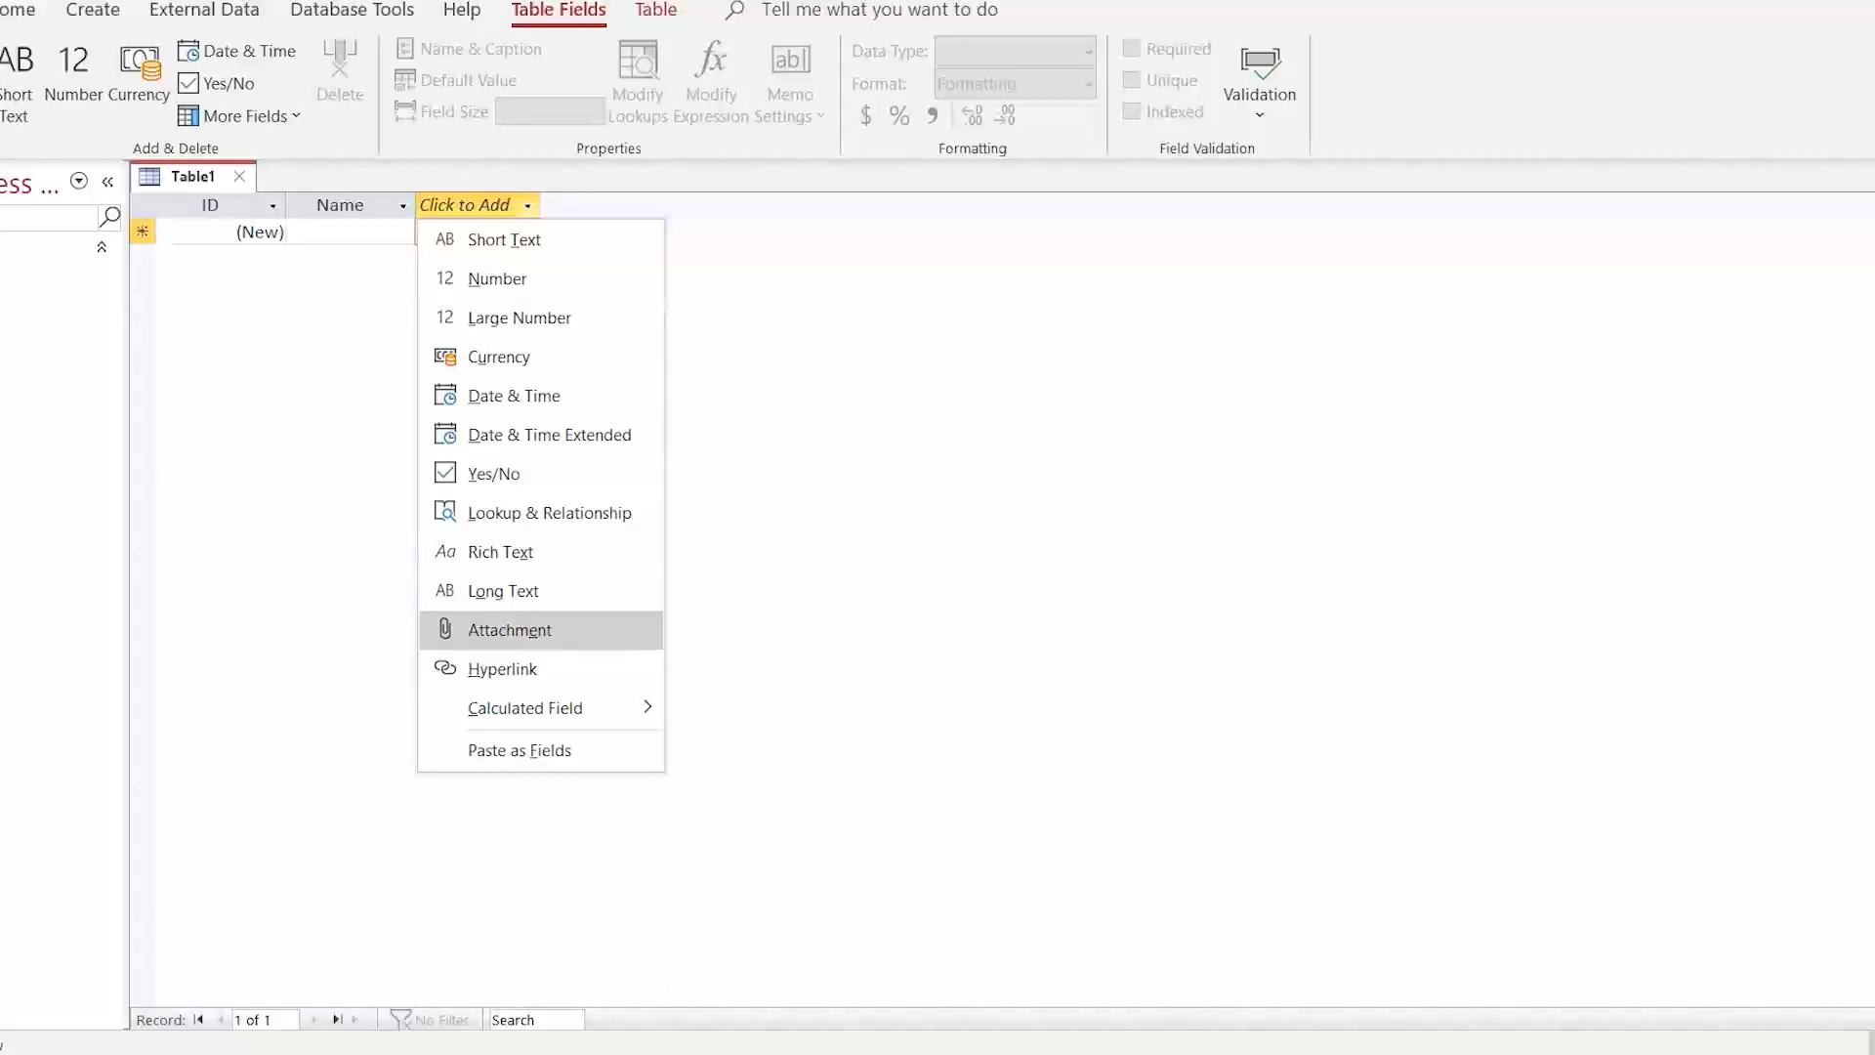
{"action": "key", "text": "Up"}
{"action": "key", "text": "Up"}
{"action": "key", "text": "Up"}
{"action": "key", "text": "Up"}
{"action": "key", "text": "Up"}
{"action": "key", "text": "Up"}
{"action": "key", "text": "Up"}
{"action": "key", "text": "Up"}
{"action": "key", "text": "Up"}
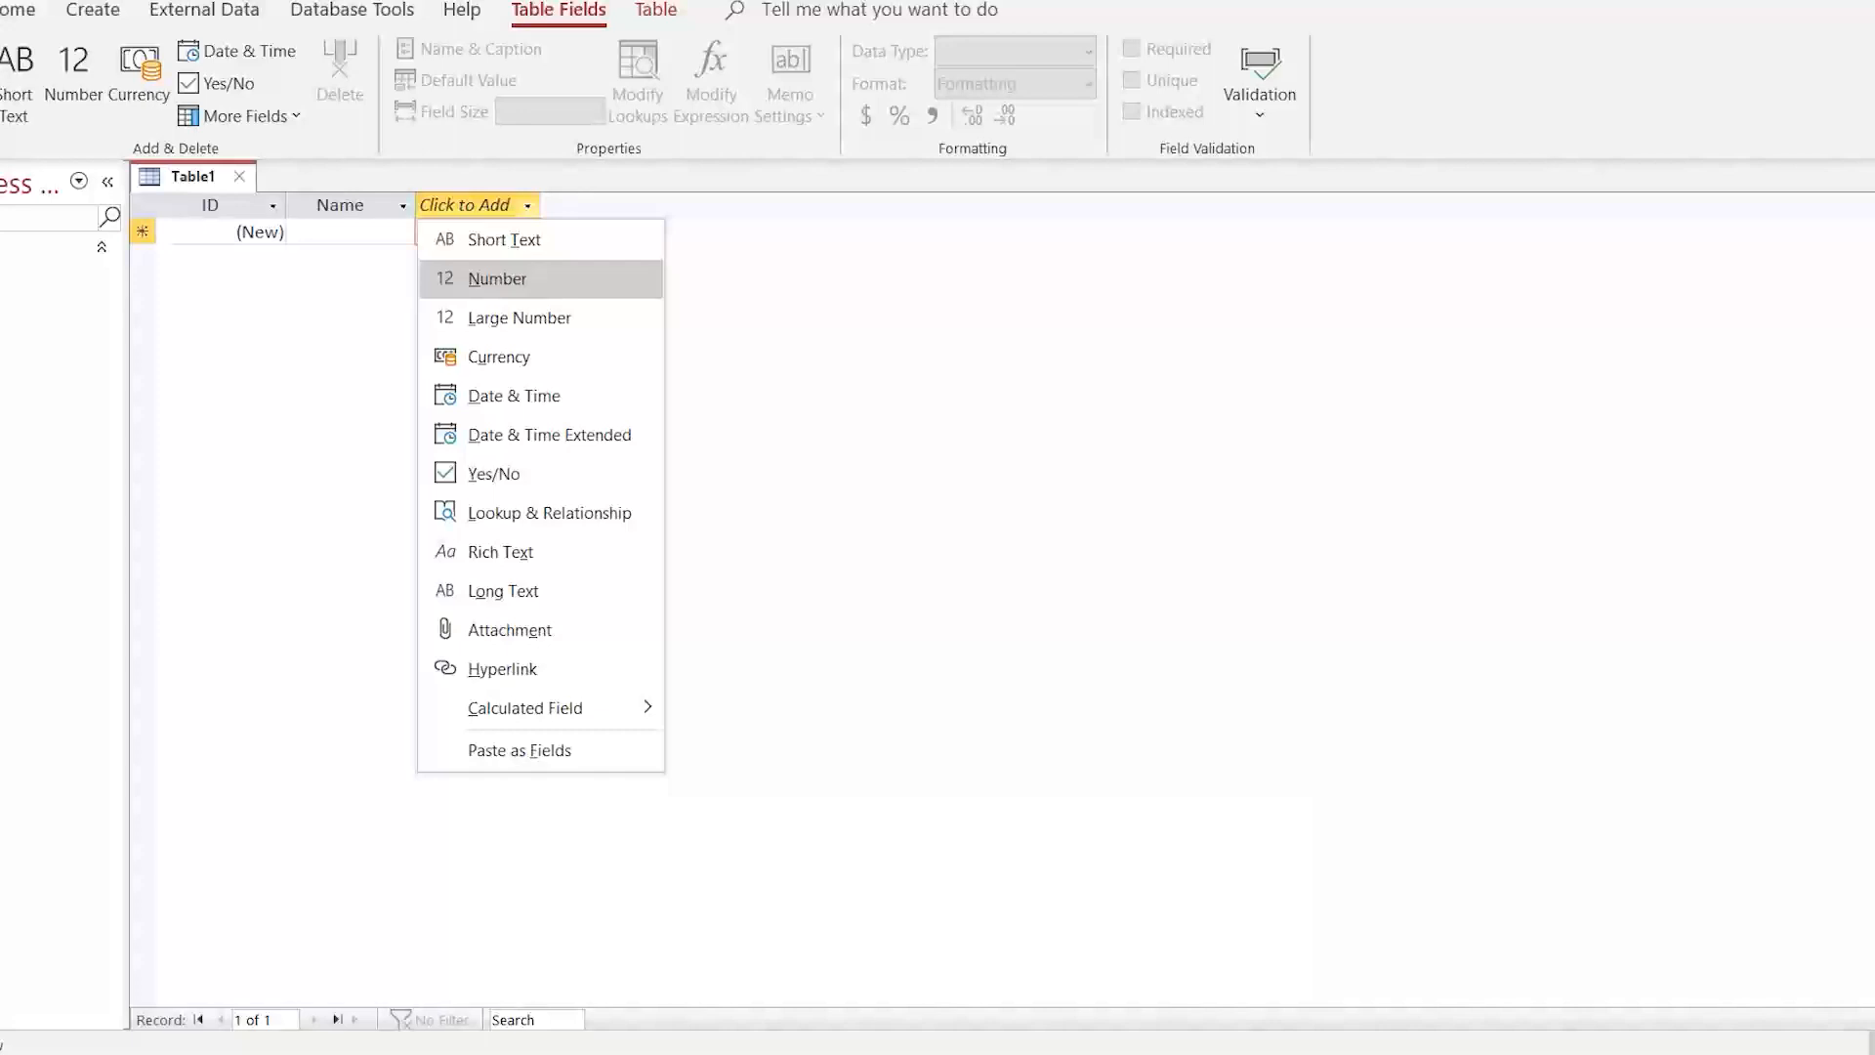
Step: Add a Number field named Age, followed by a Short Text field that keeps its default name
{"action": "key", "text": "Return"}
{"action": "type", "text": "Age"}
{"action": "key", "text": "Return"}
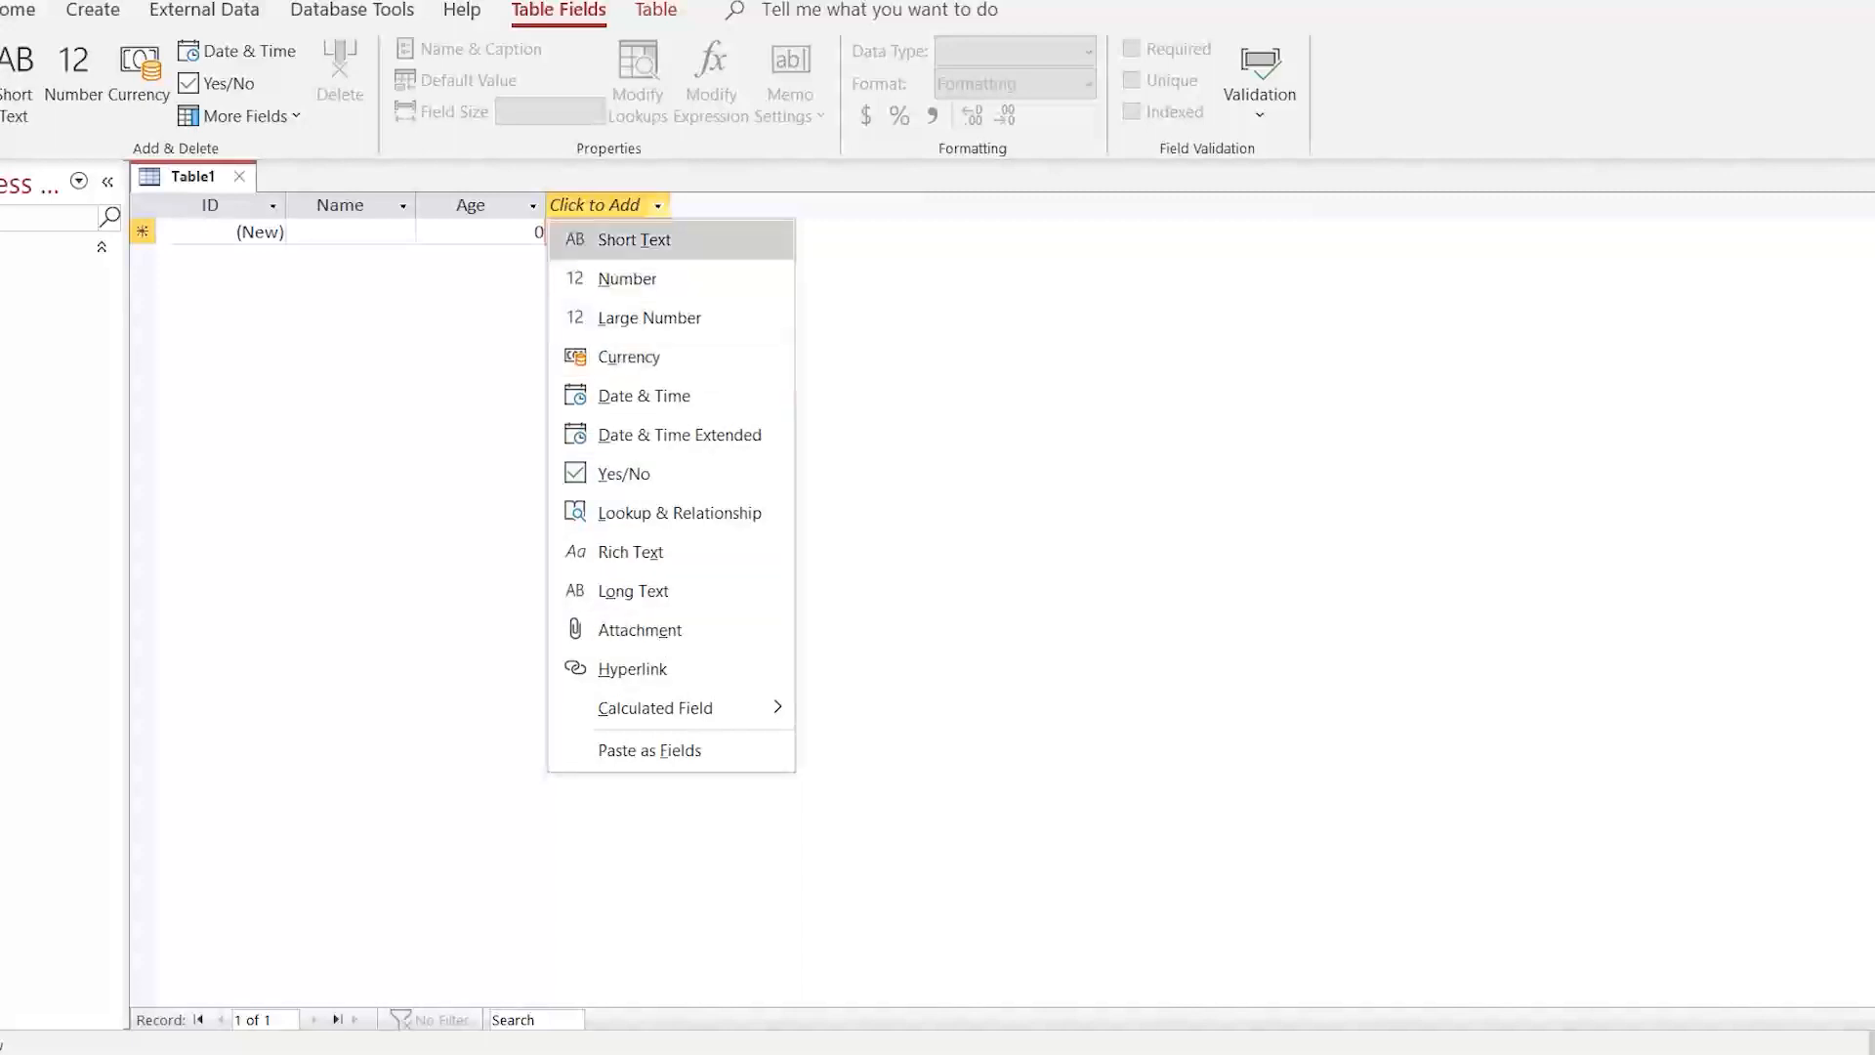
{"action": "key", "text": "Return"}
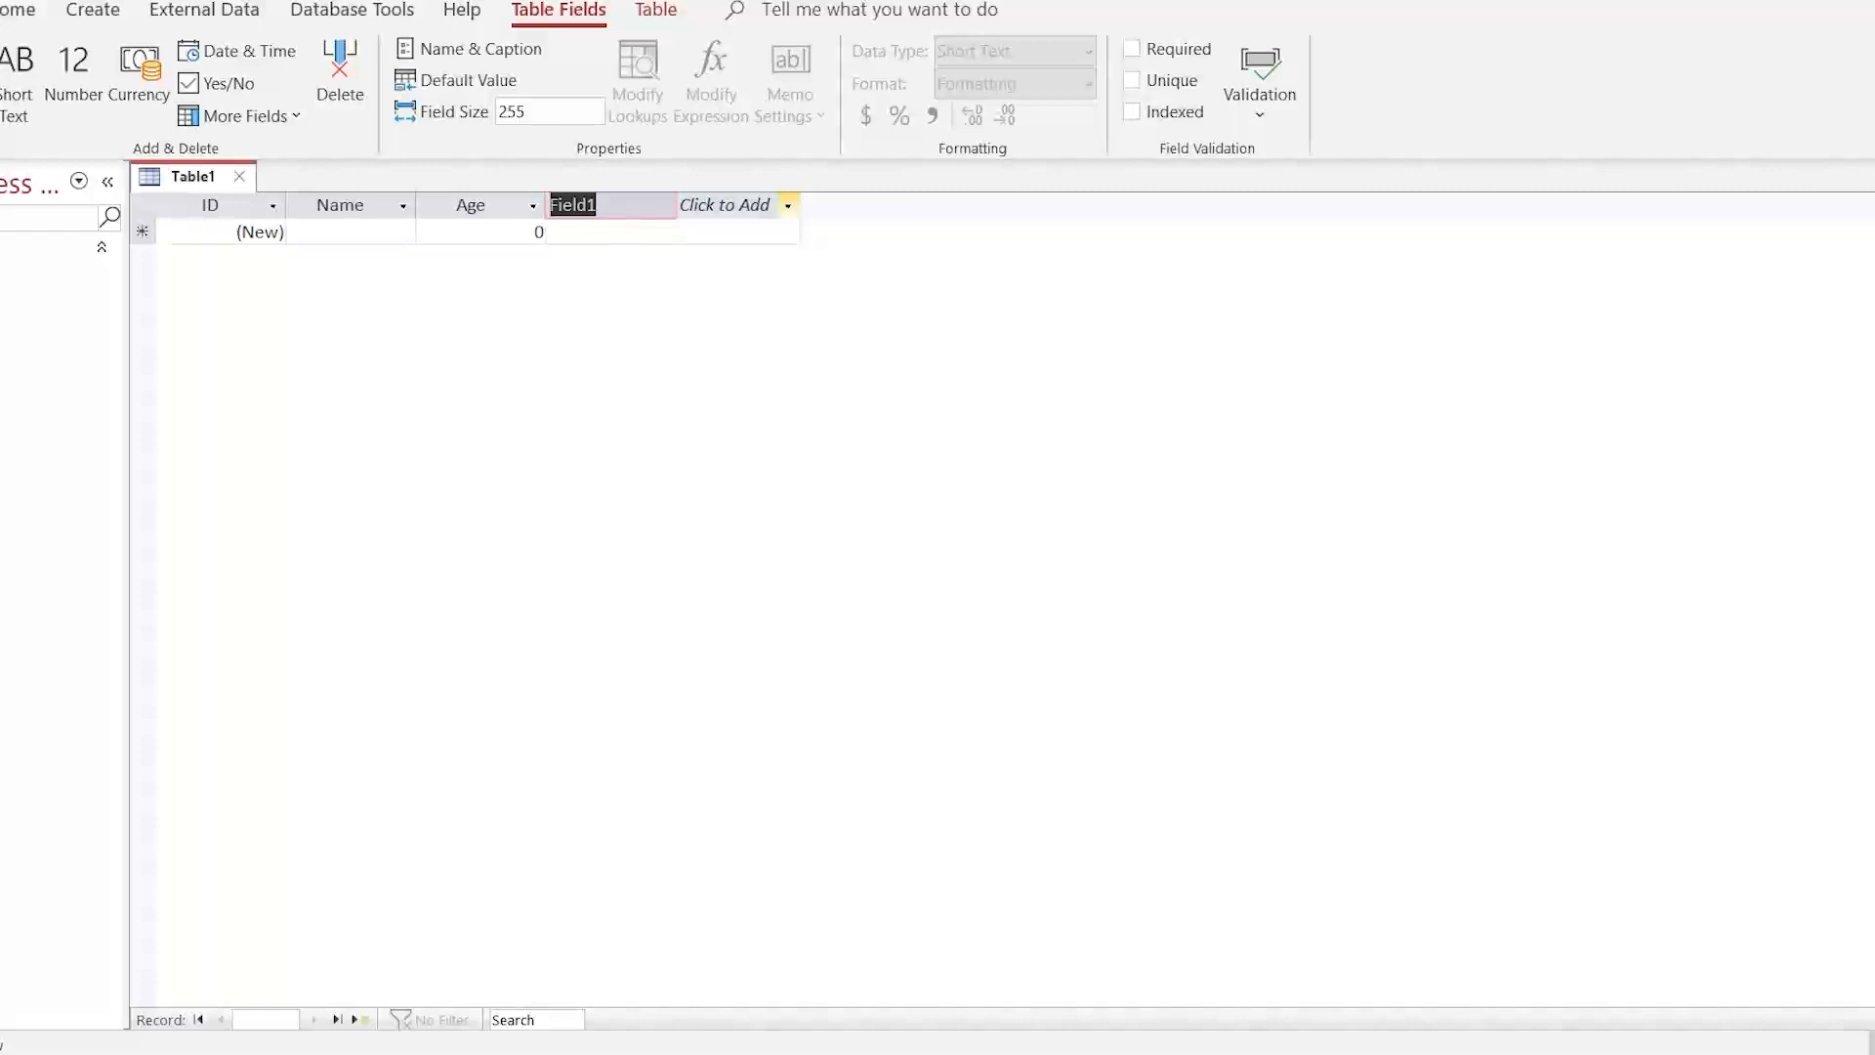
{"action": "key", "text": "Return"}
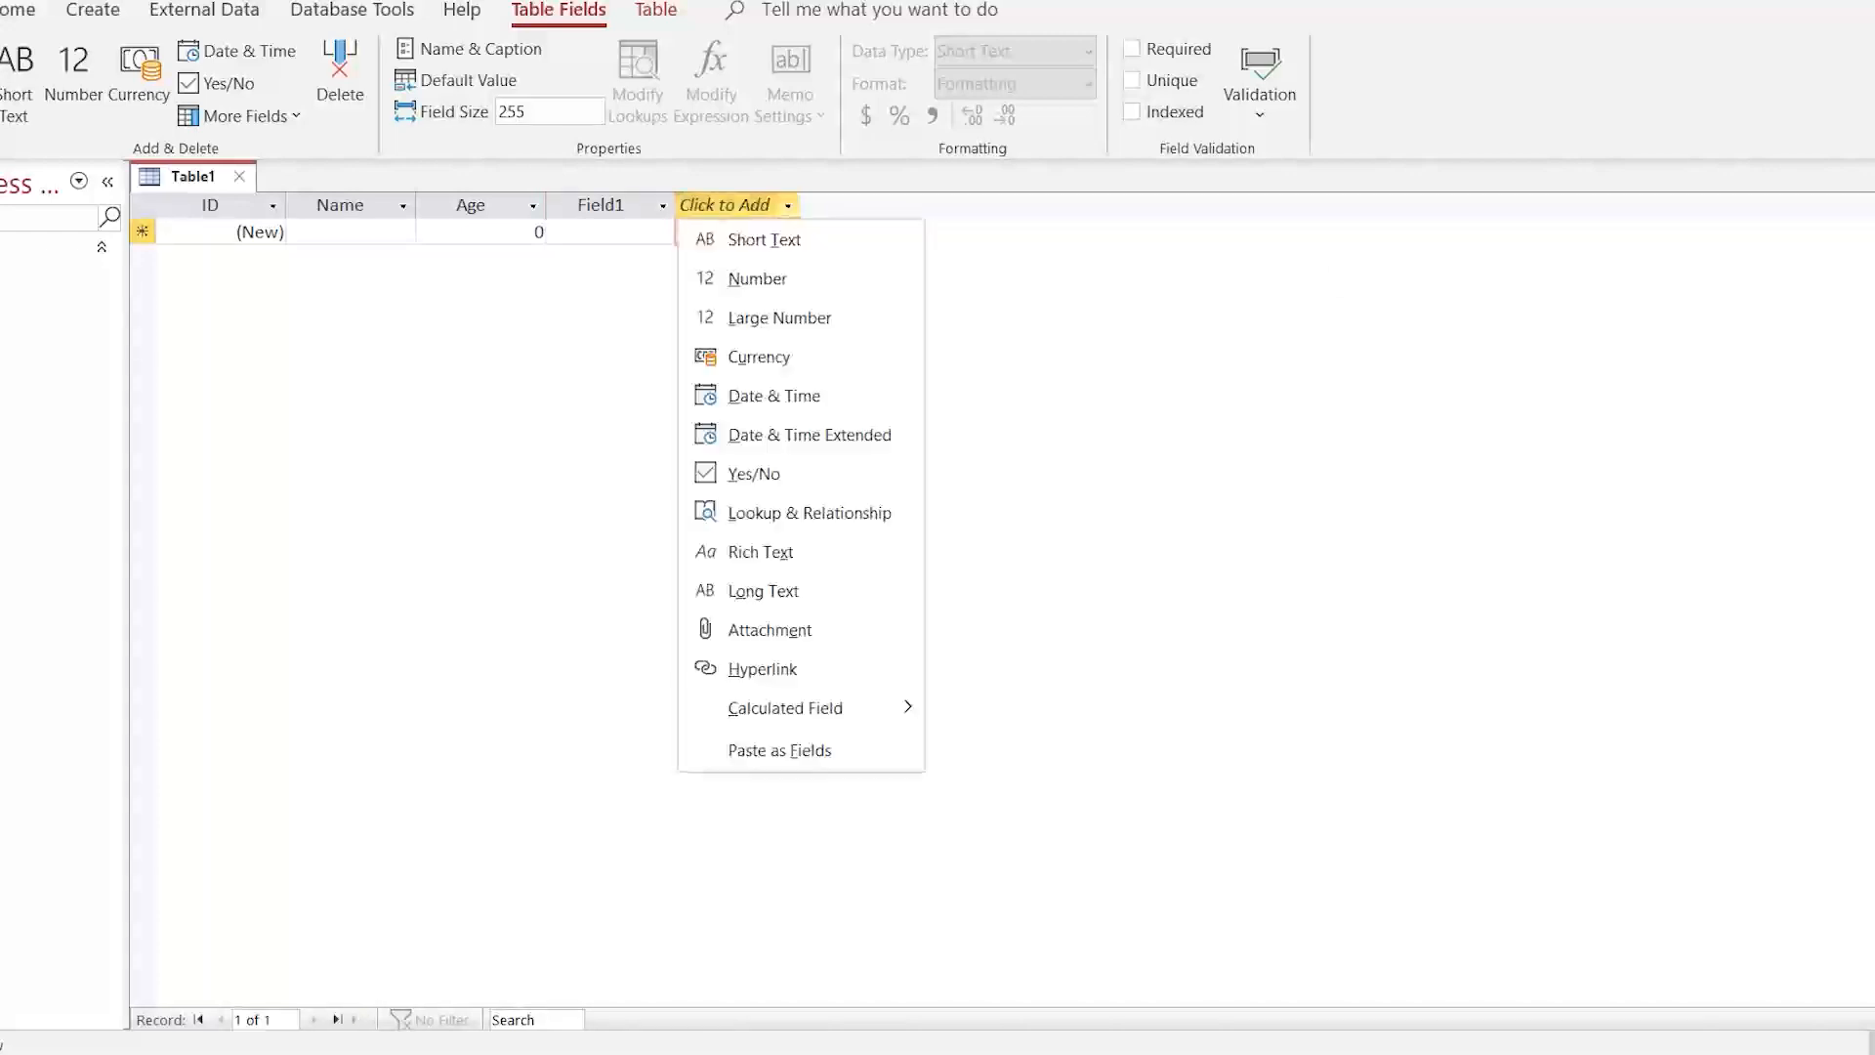
Step: Add a Date & Time field named DOB after Field1, without adding a further field
{"action": "key", "text": "Down"}
{"action": "key", "text": "Down"}
{"action": "key", "text": "Down"}
{"action": "key", "text": "Down"}
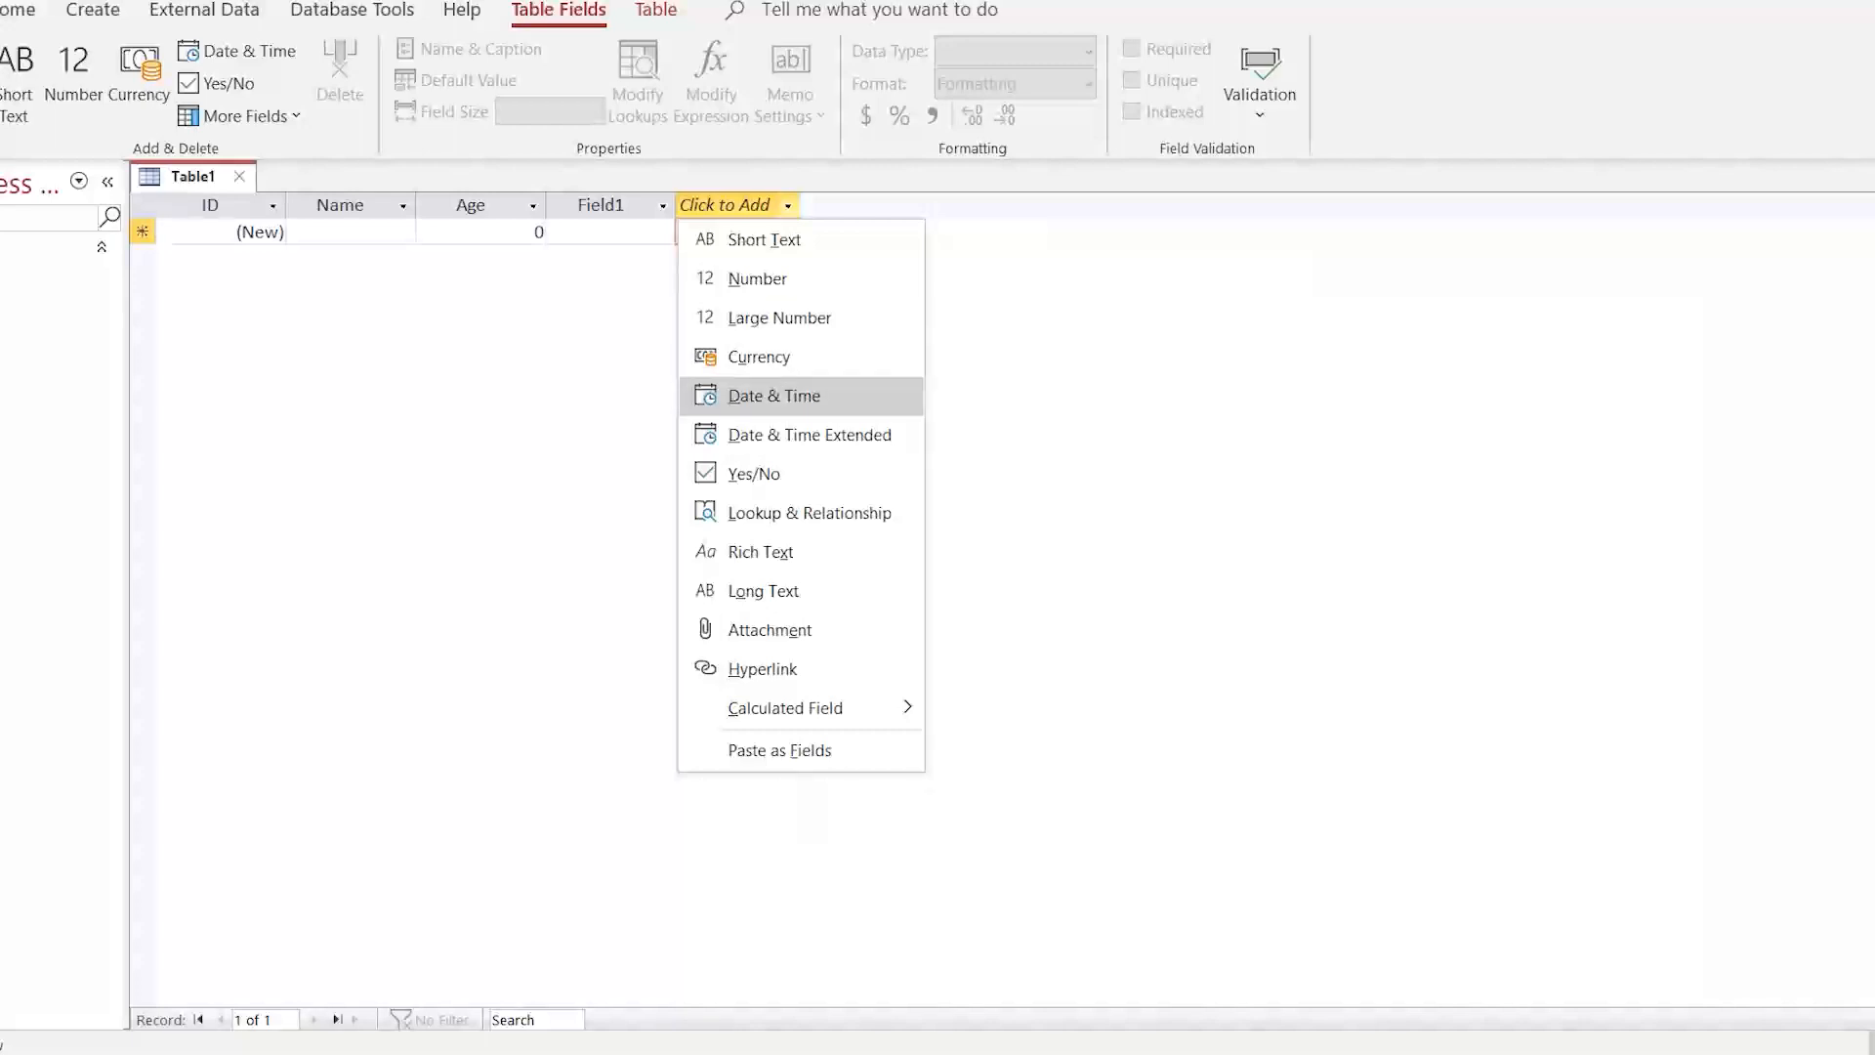
{"action": "key", "text": "Return"}
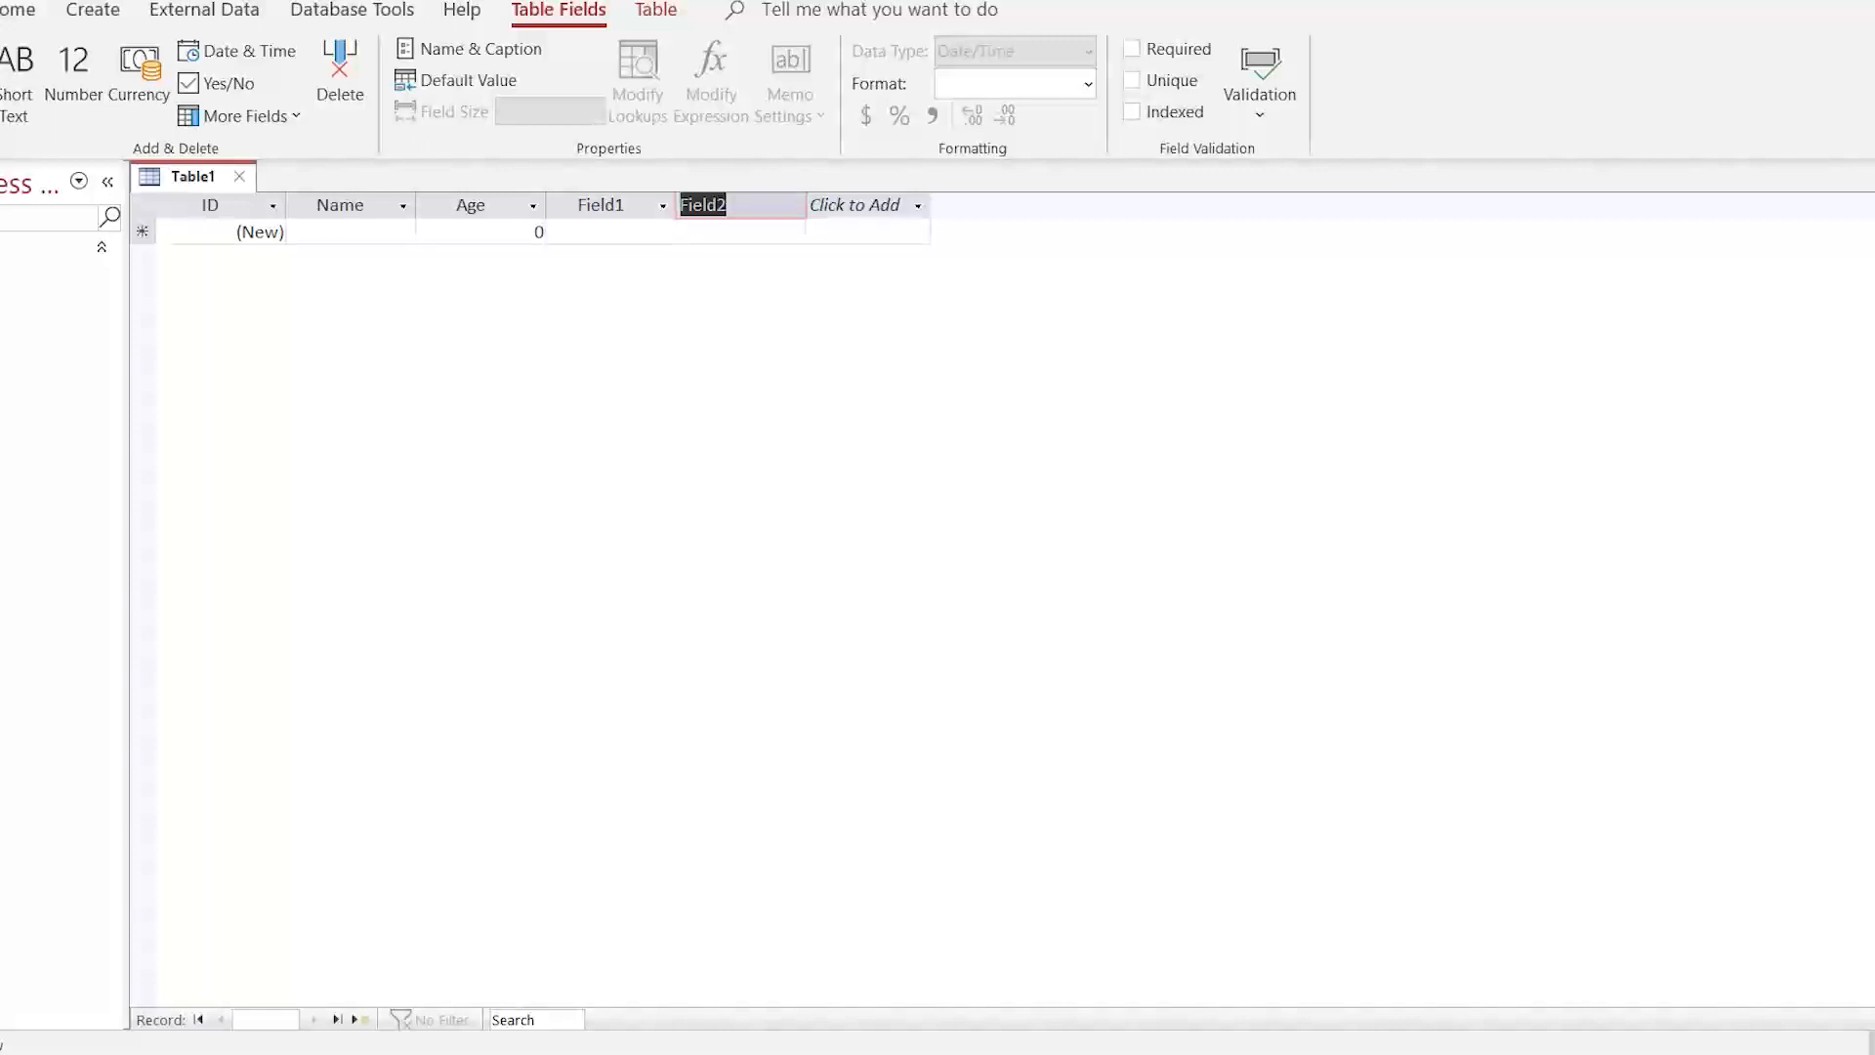
{"action": "key", "text": "ctrl+o"}
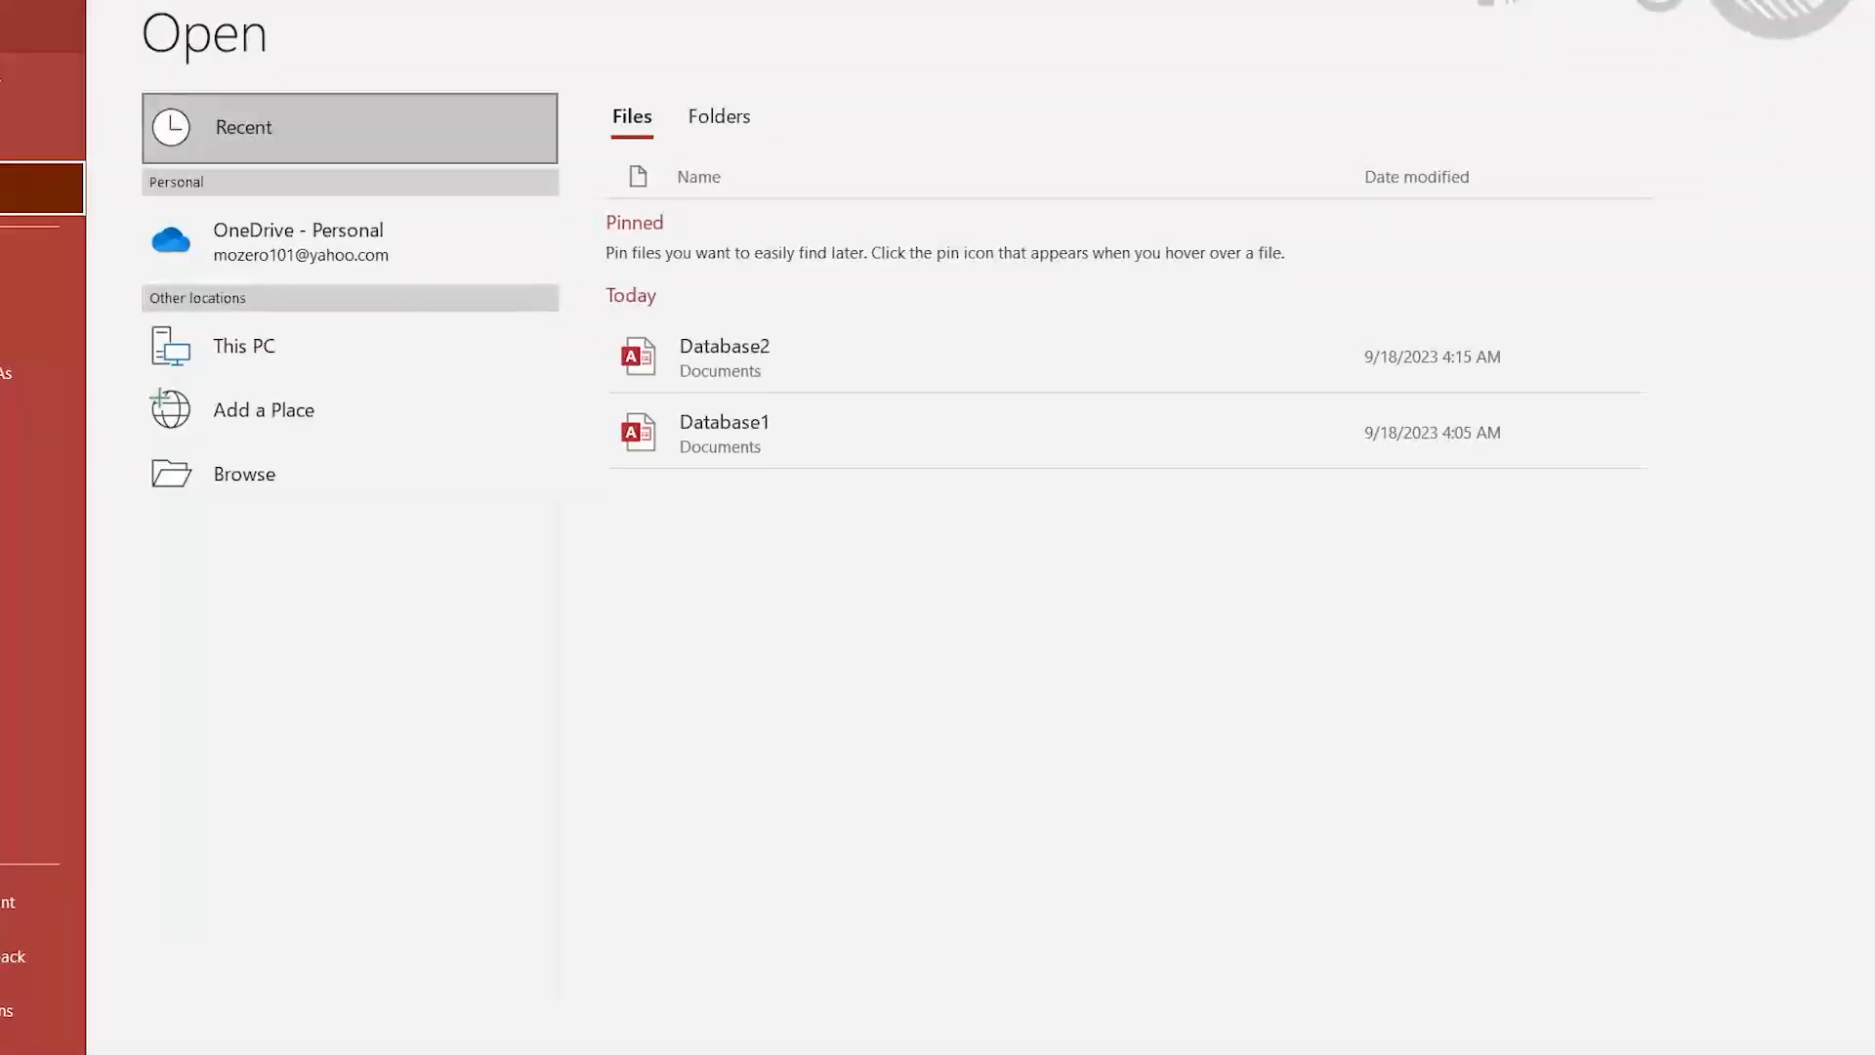
{"action": "key", "text": "Escape"}
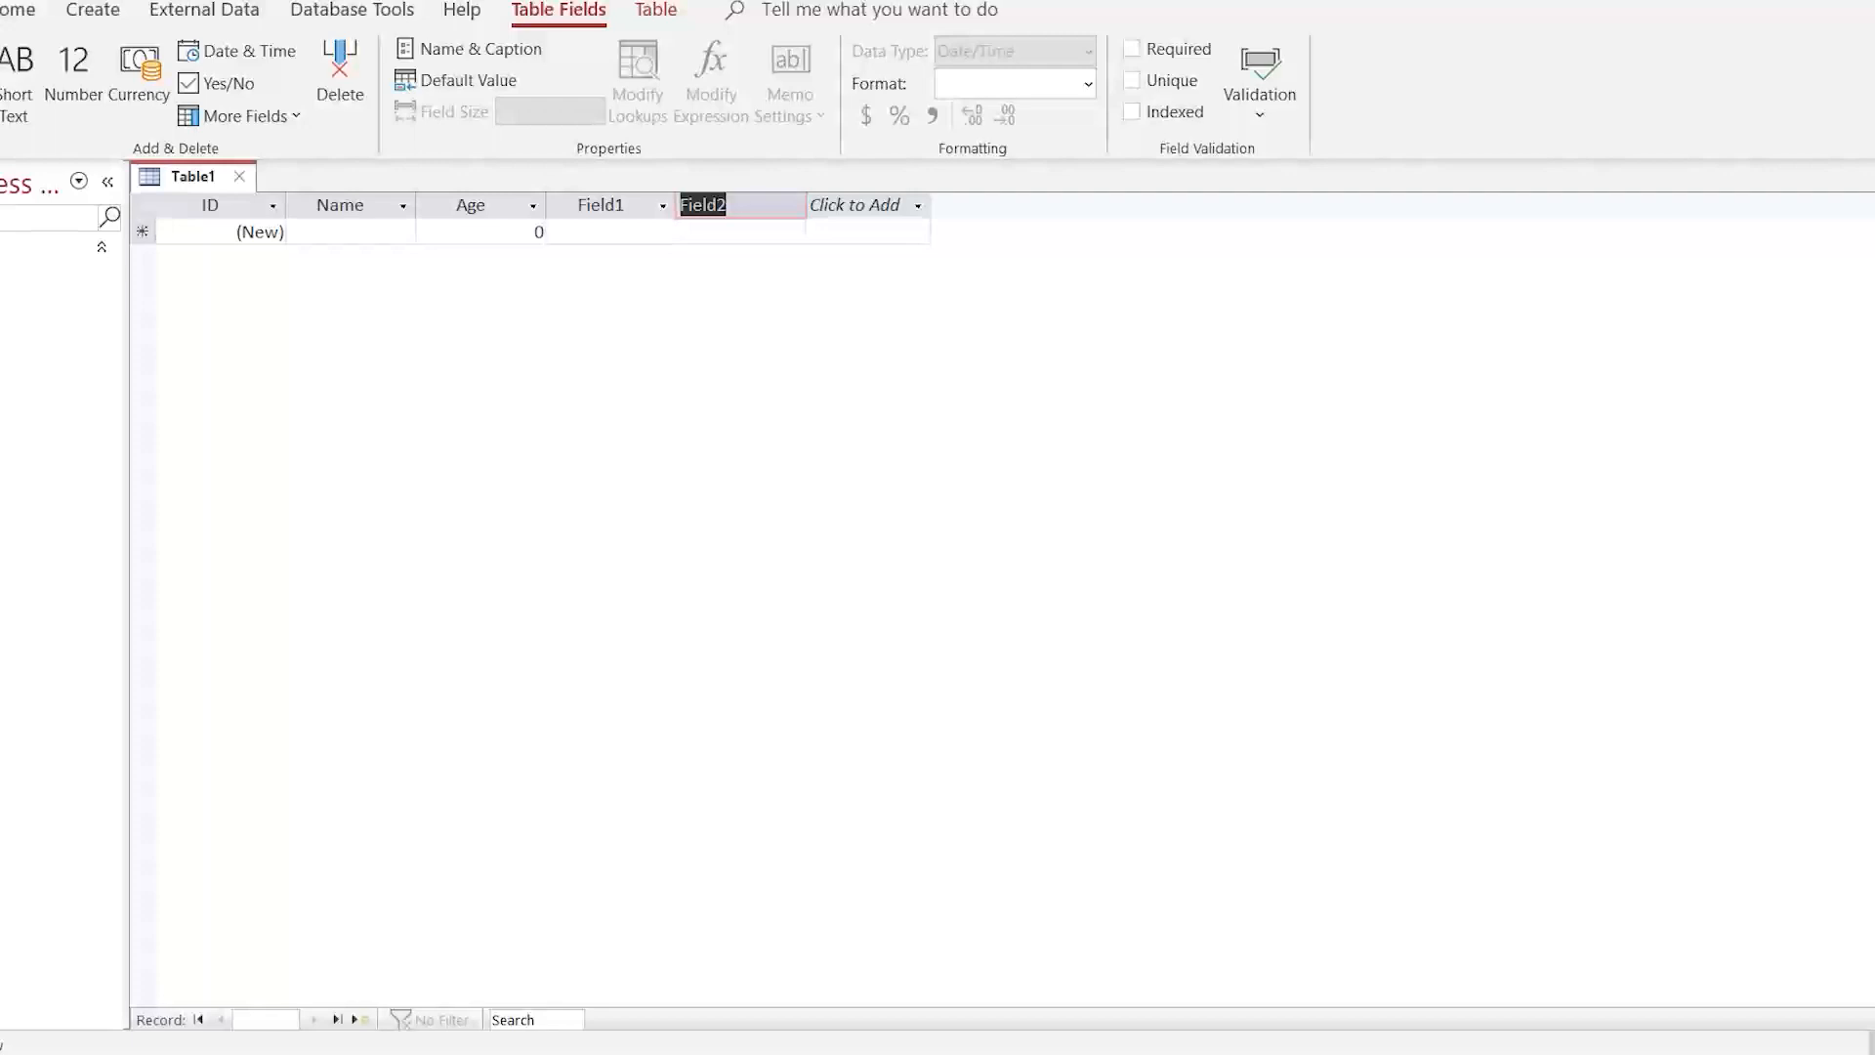
{"action": "type", "text": "DOB"}
{"action": "key", "text": "Return"}
{"action": "key", "text": "Escape"}
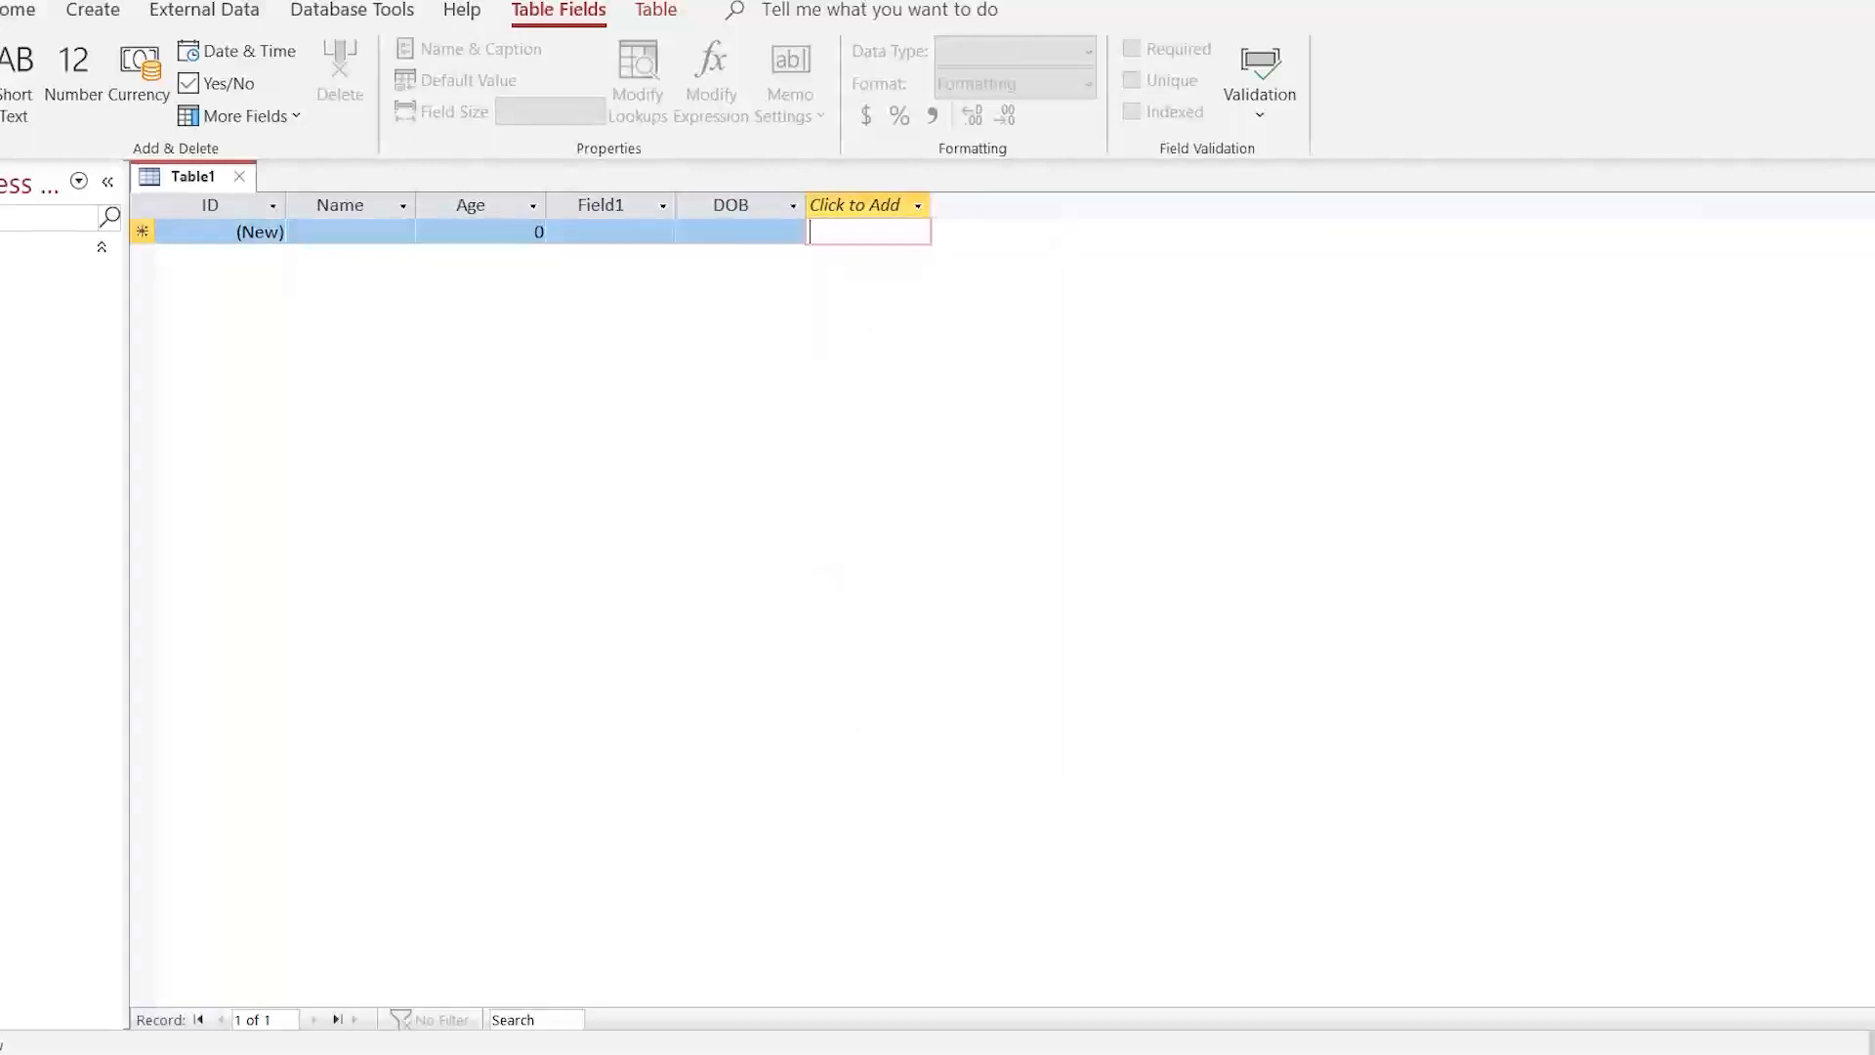
Step: Start the first record by entering the student's name and an age of 12
{"action": "left_click", "coordinate": [349, 231]}
{"action": "type", "text": "Nanle"}
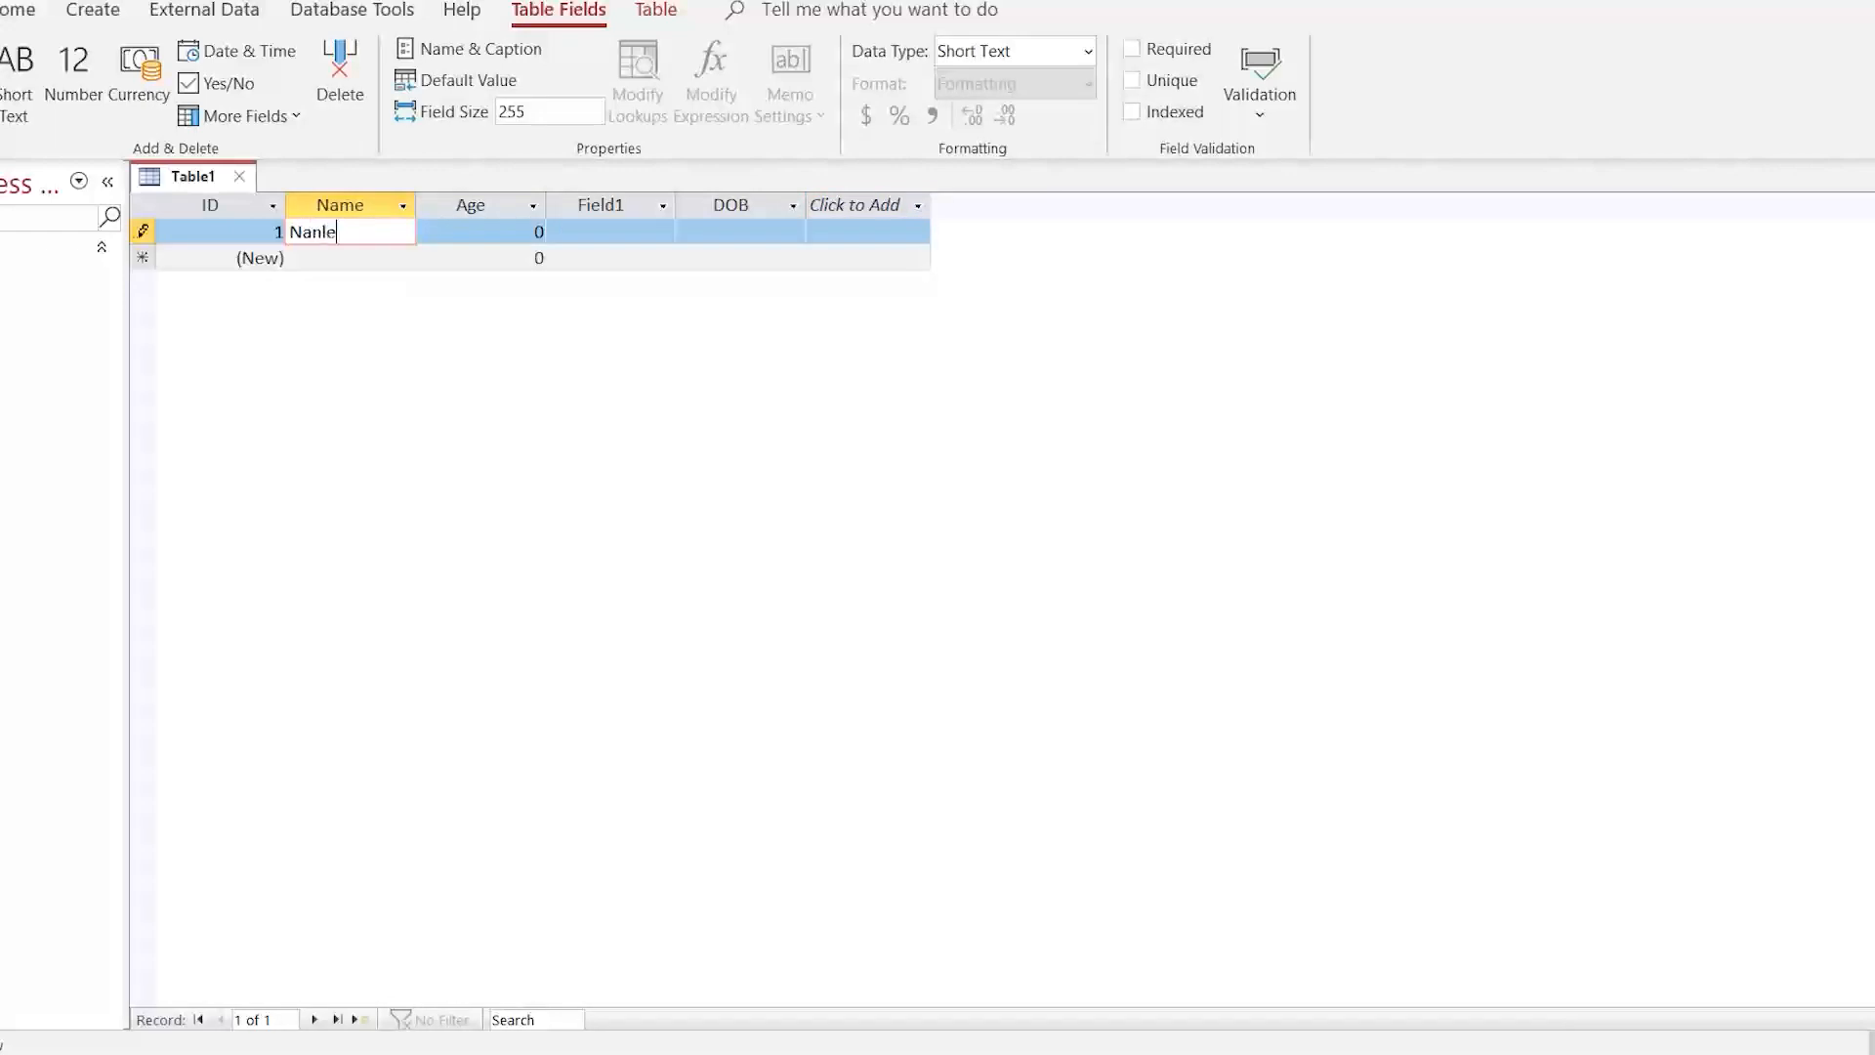
{"action": "key", "text": "Tab"}
{"action": "type", "text": "12"}
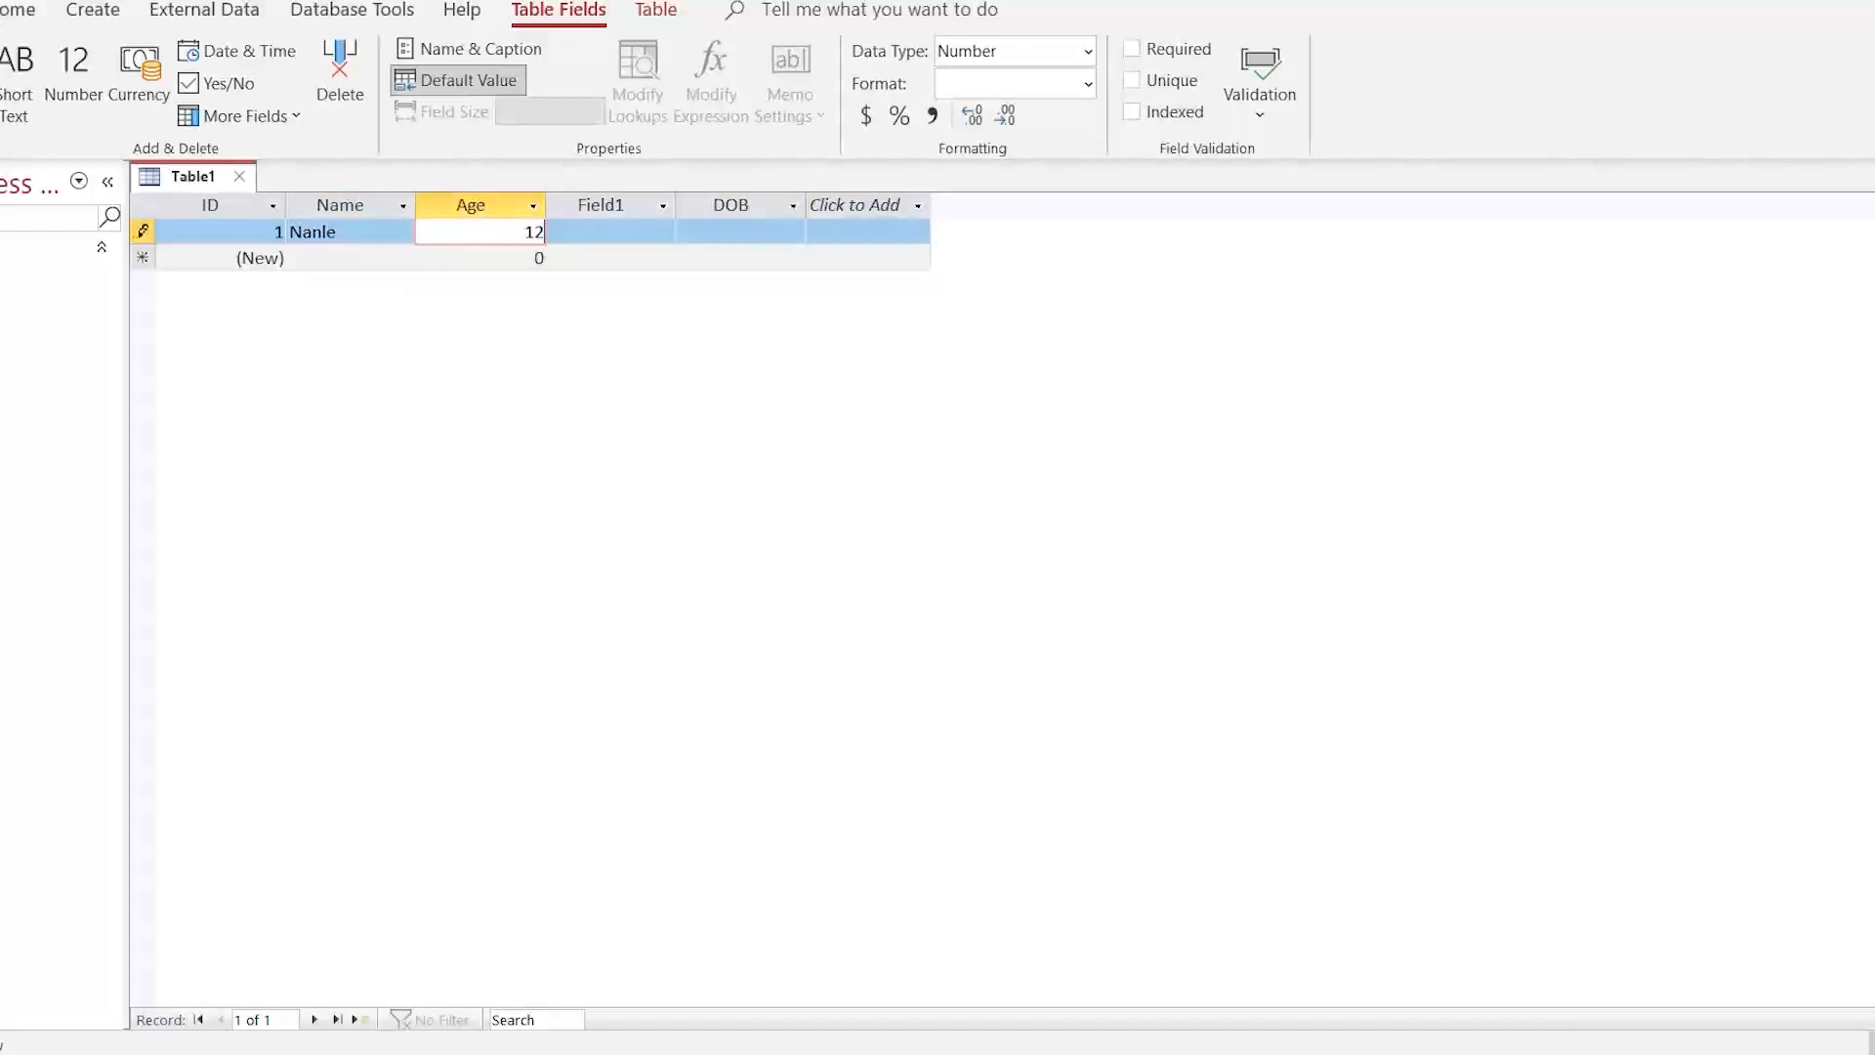
{"action": "key", "text": "Tab"}
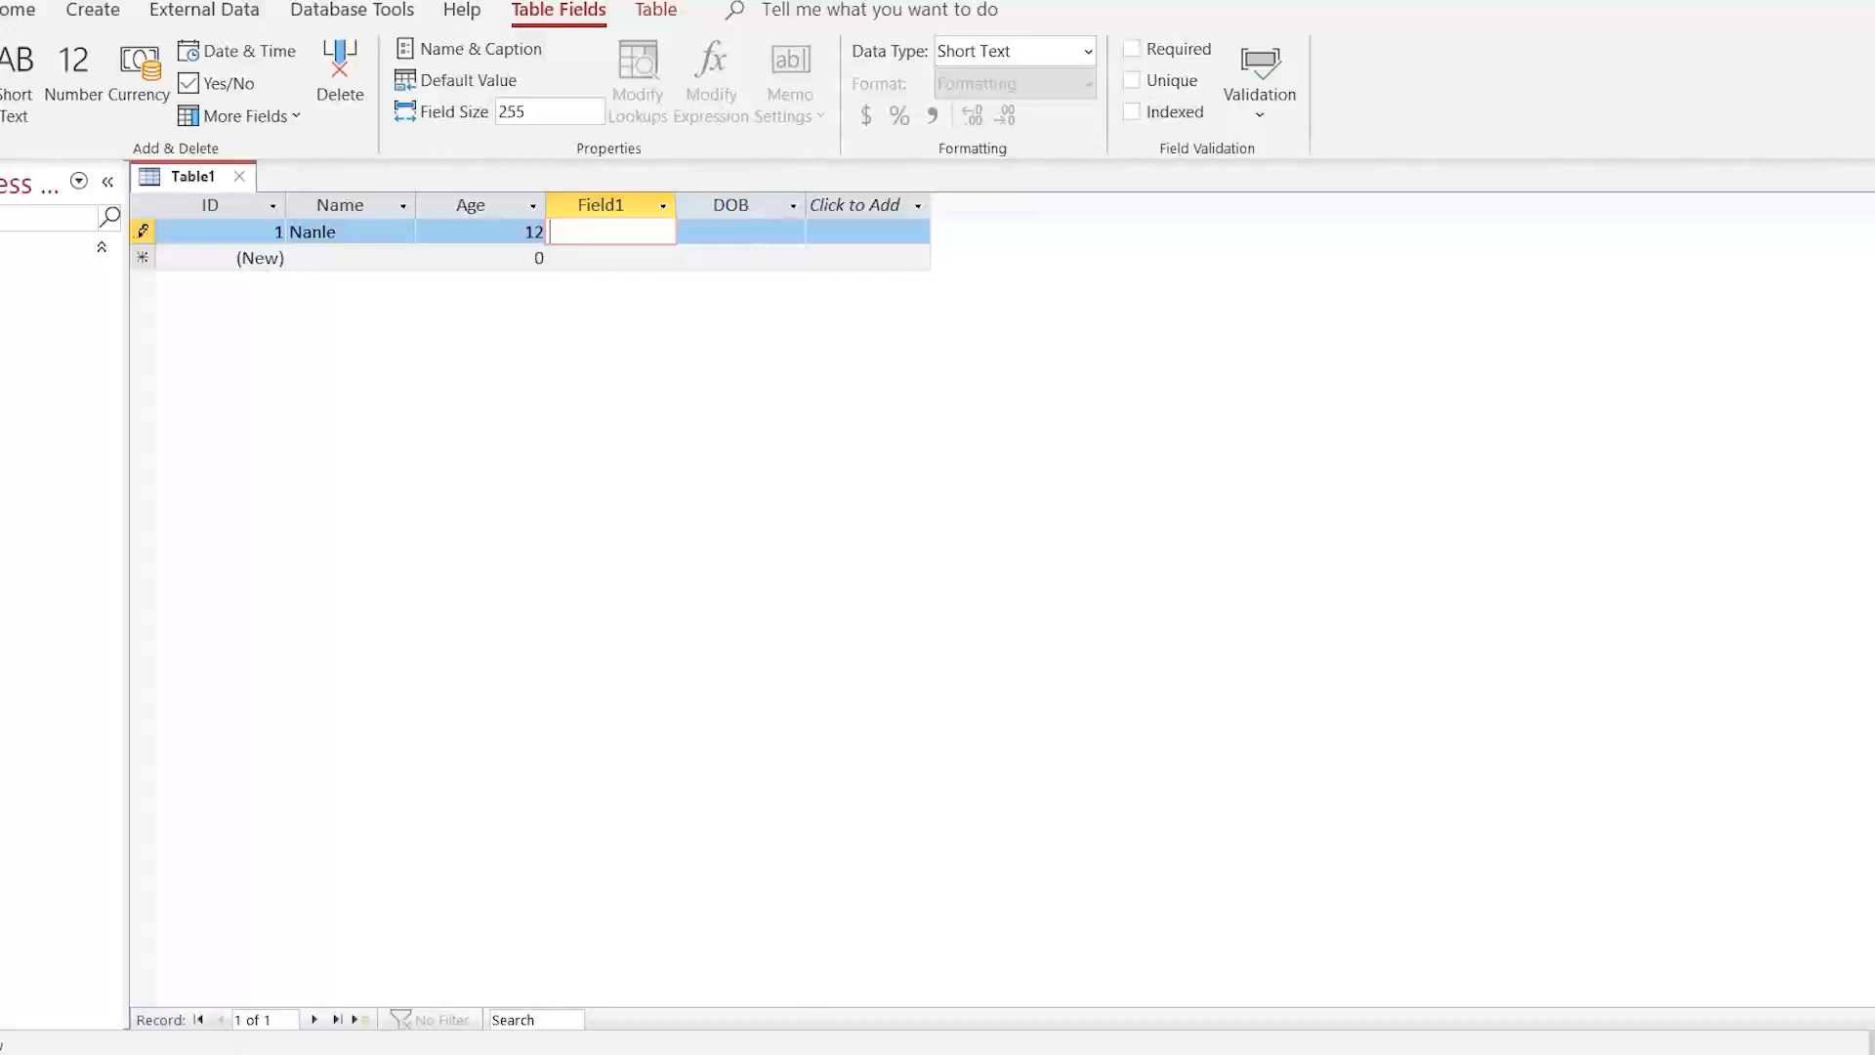
Step: Rename the Field1 column between Age and DOB to Class
{"action": "right_click", "coordinate": [617, 204]}
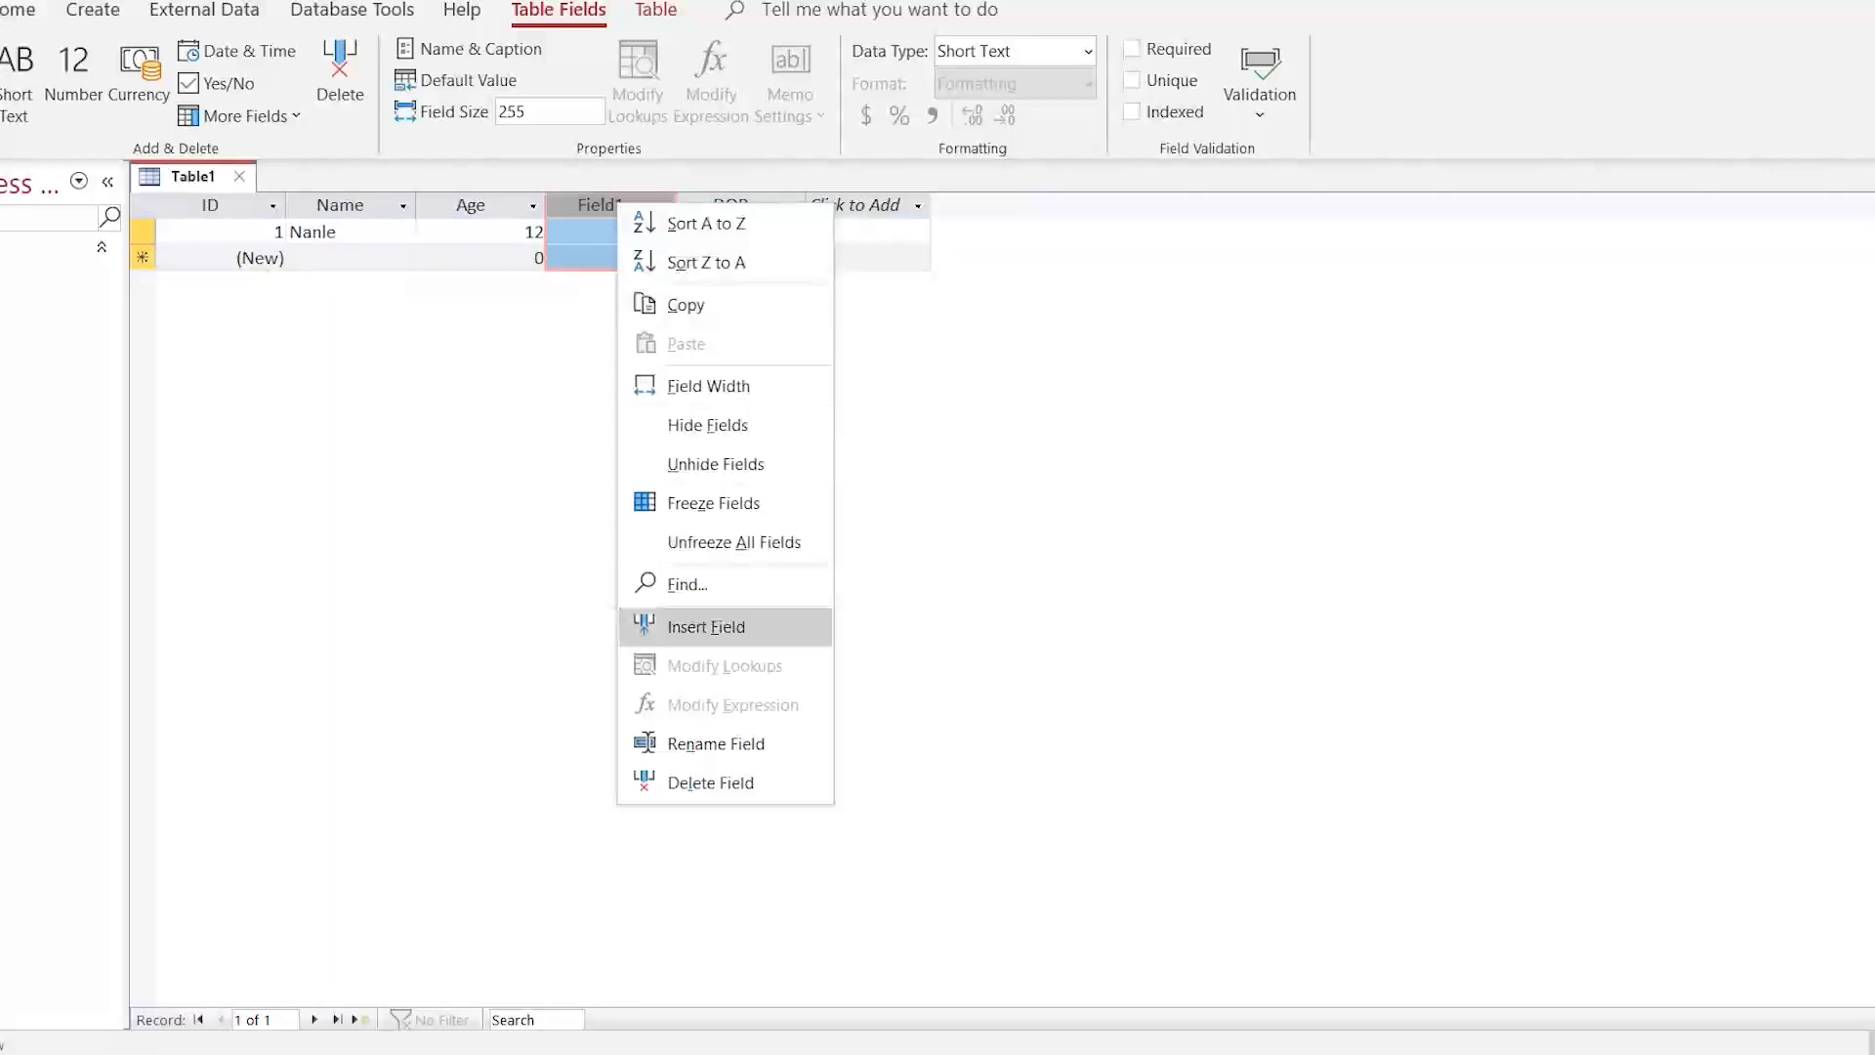
{"action": "left_click", "coordinate": [716, 743]}
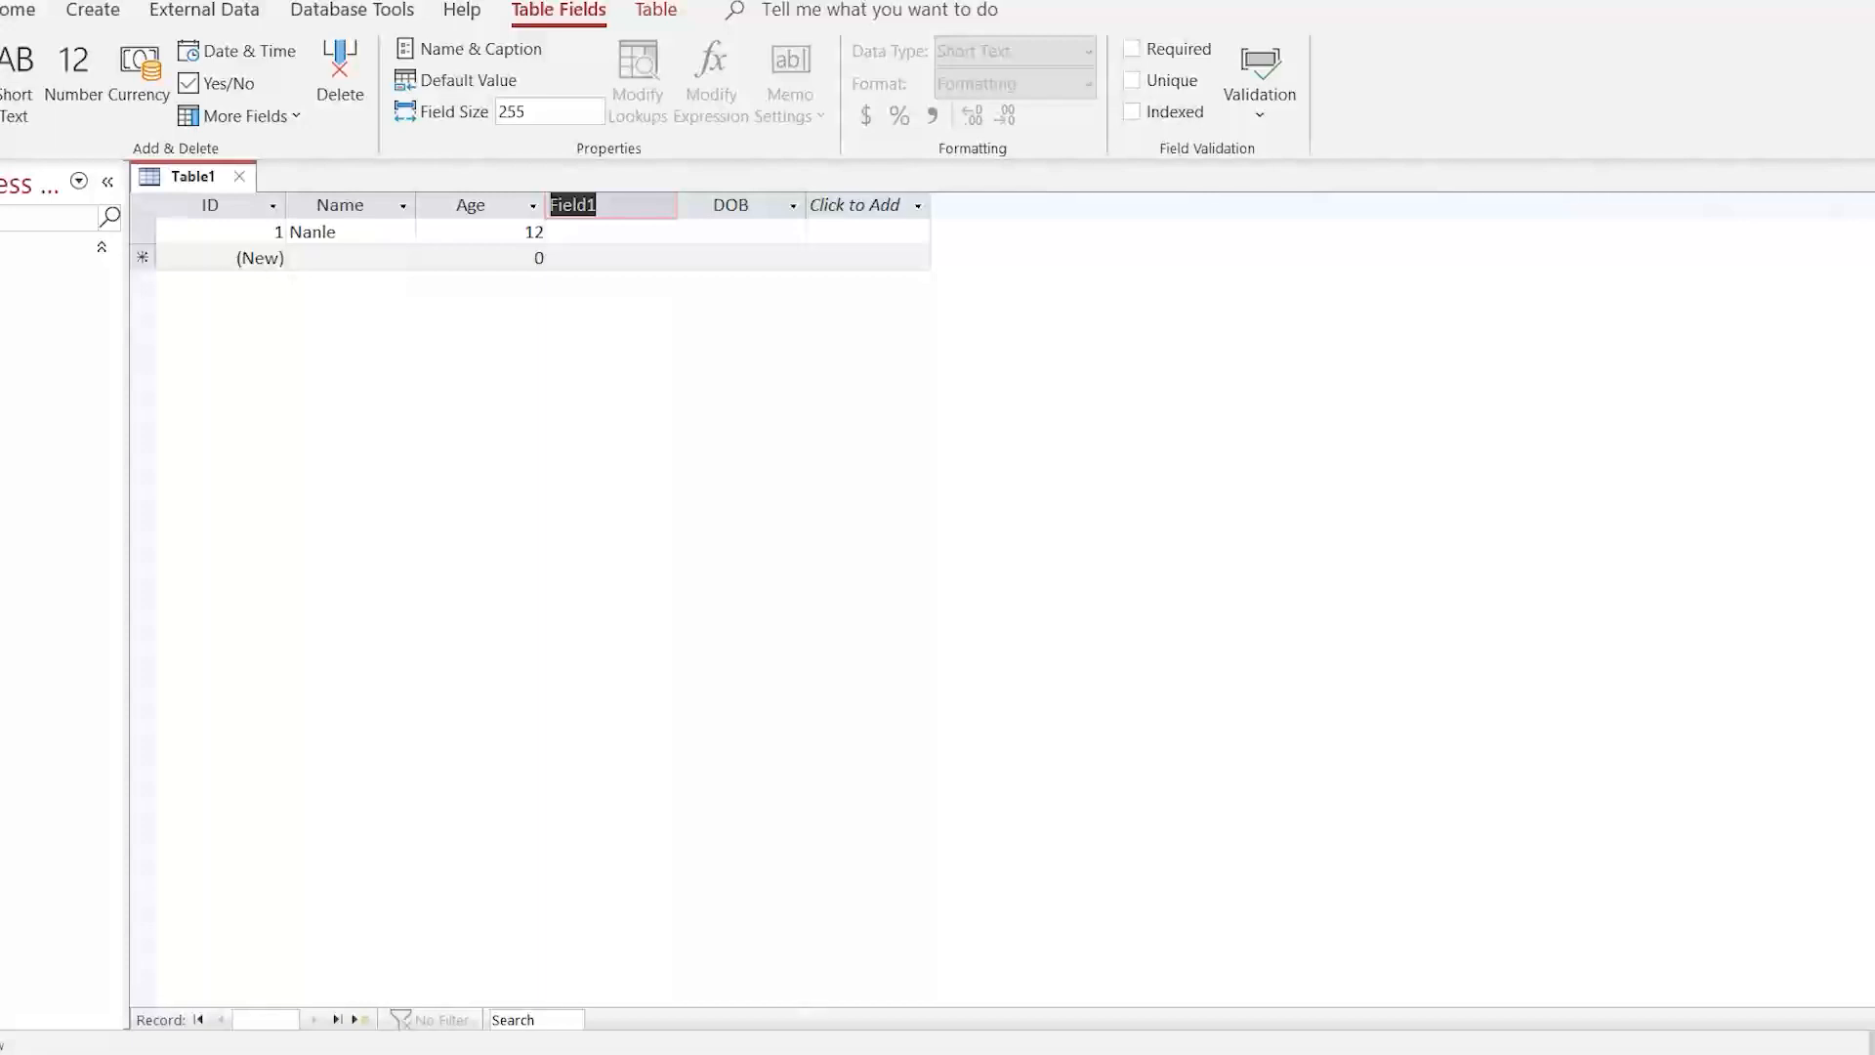
{"action": "type", "text": "Class"}
{"action": "key", "text": "Return"}
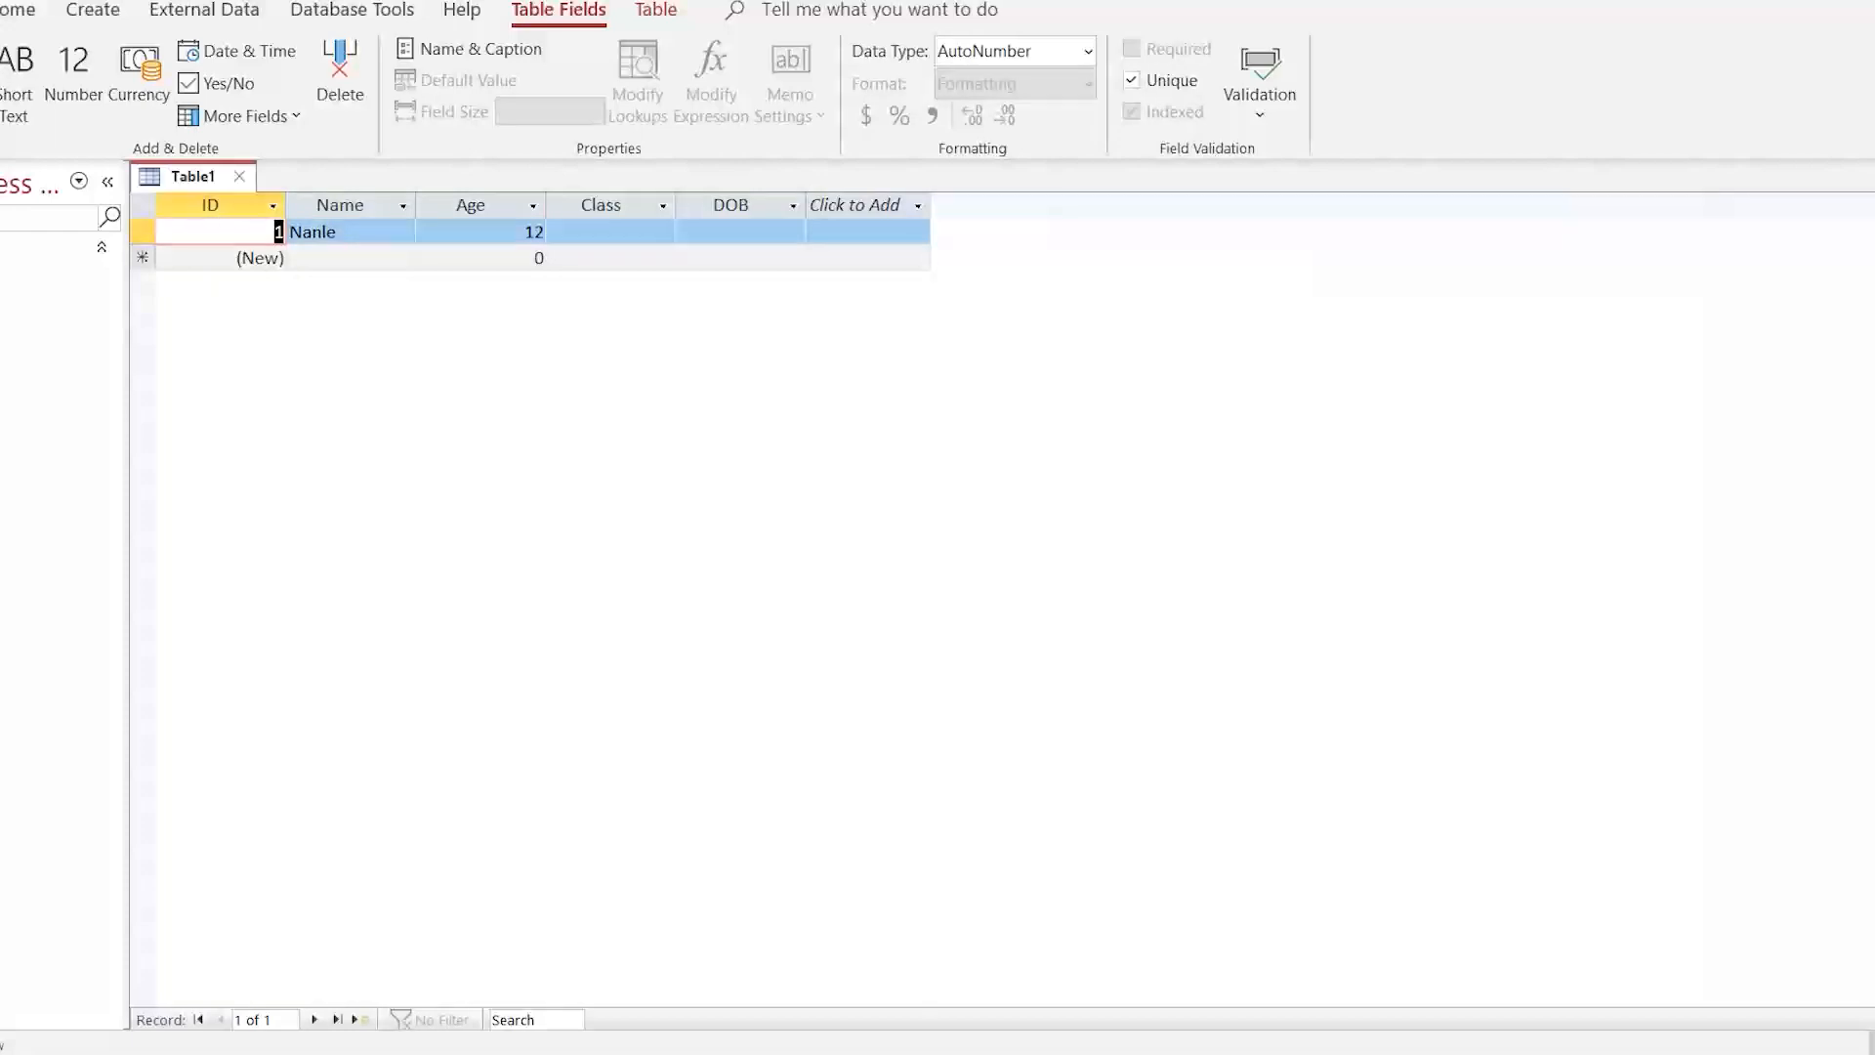
Step: Set the first record's Class to SS4 and pick its date of birth from the calendar, three months back
{"action": "left_click", "coordinate": [611, 233]}
{"action": "type", "text": "SS4"}
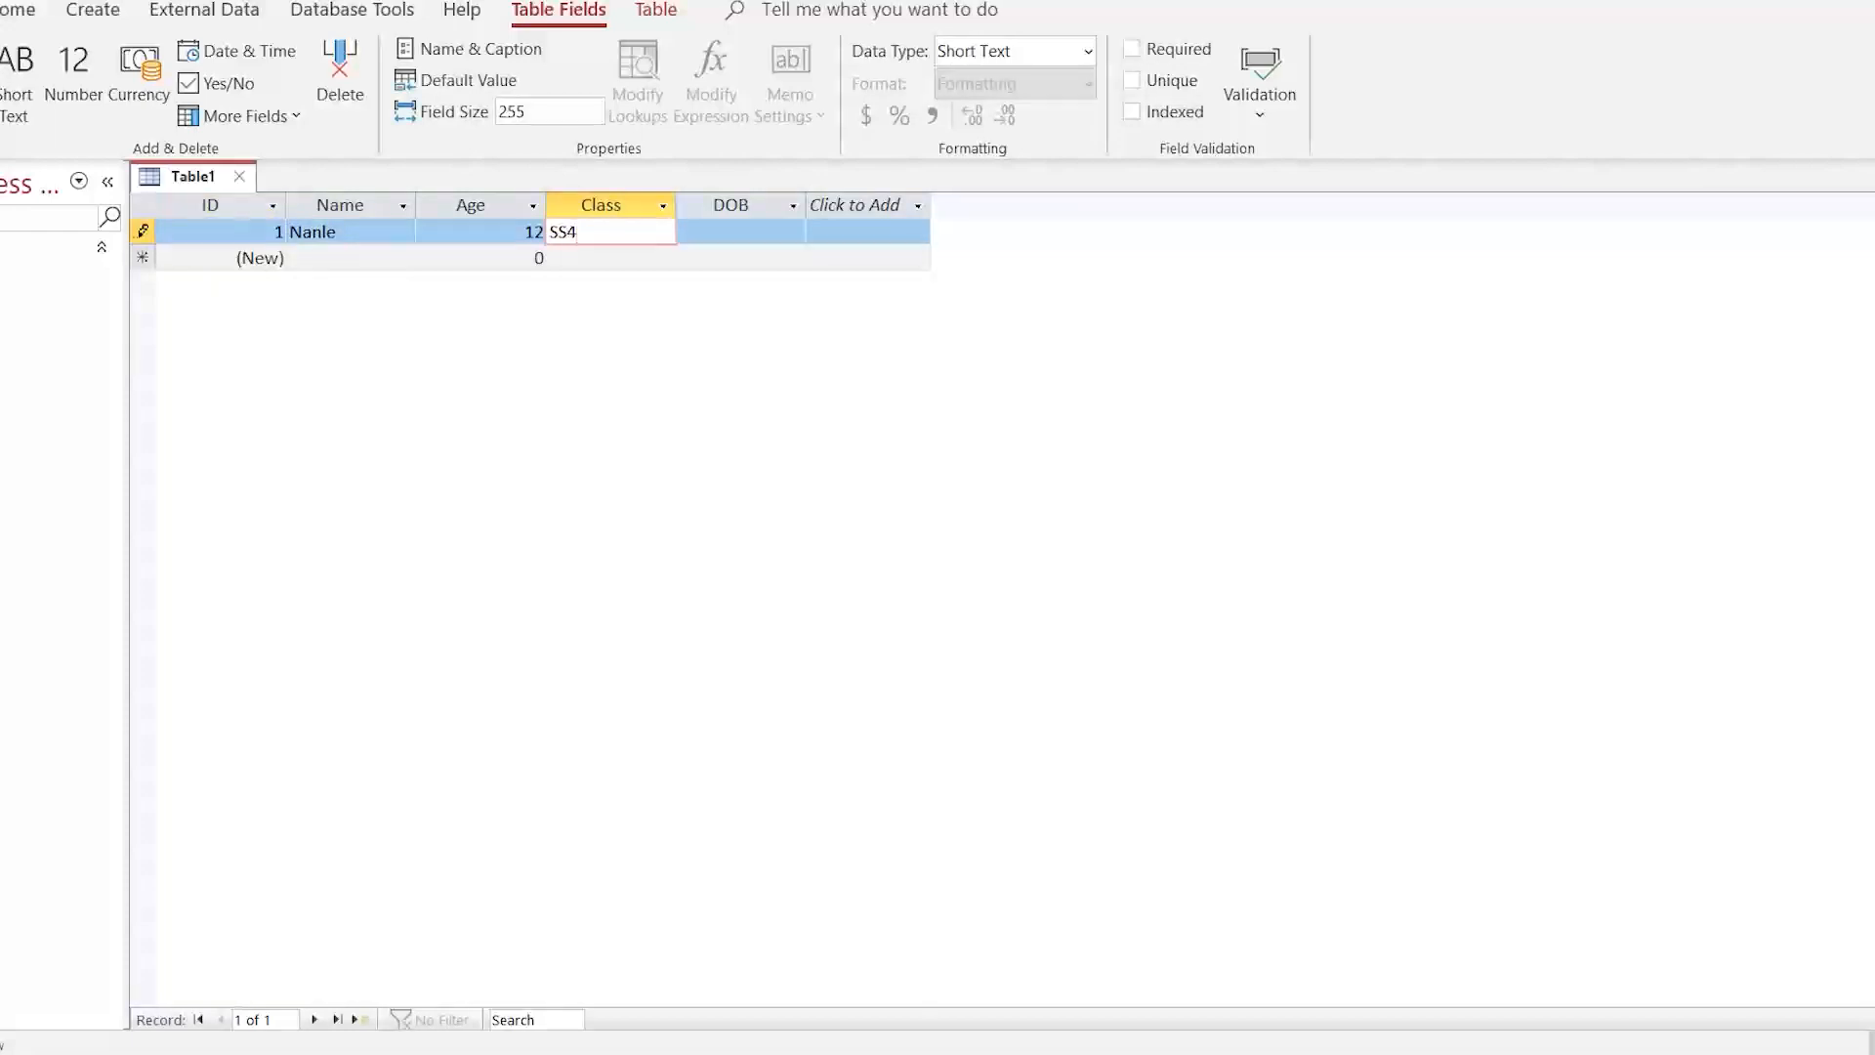
{"action": "key", "text": "Tab"}
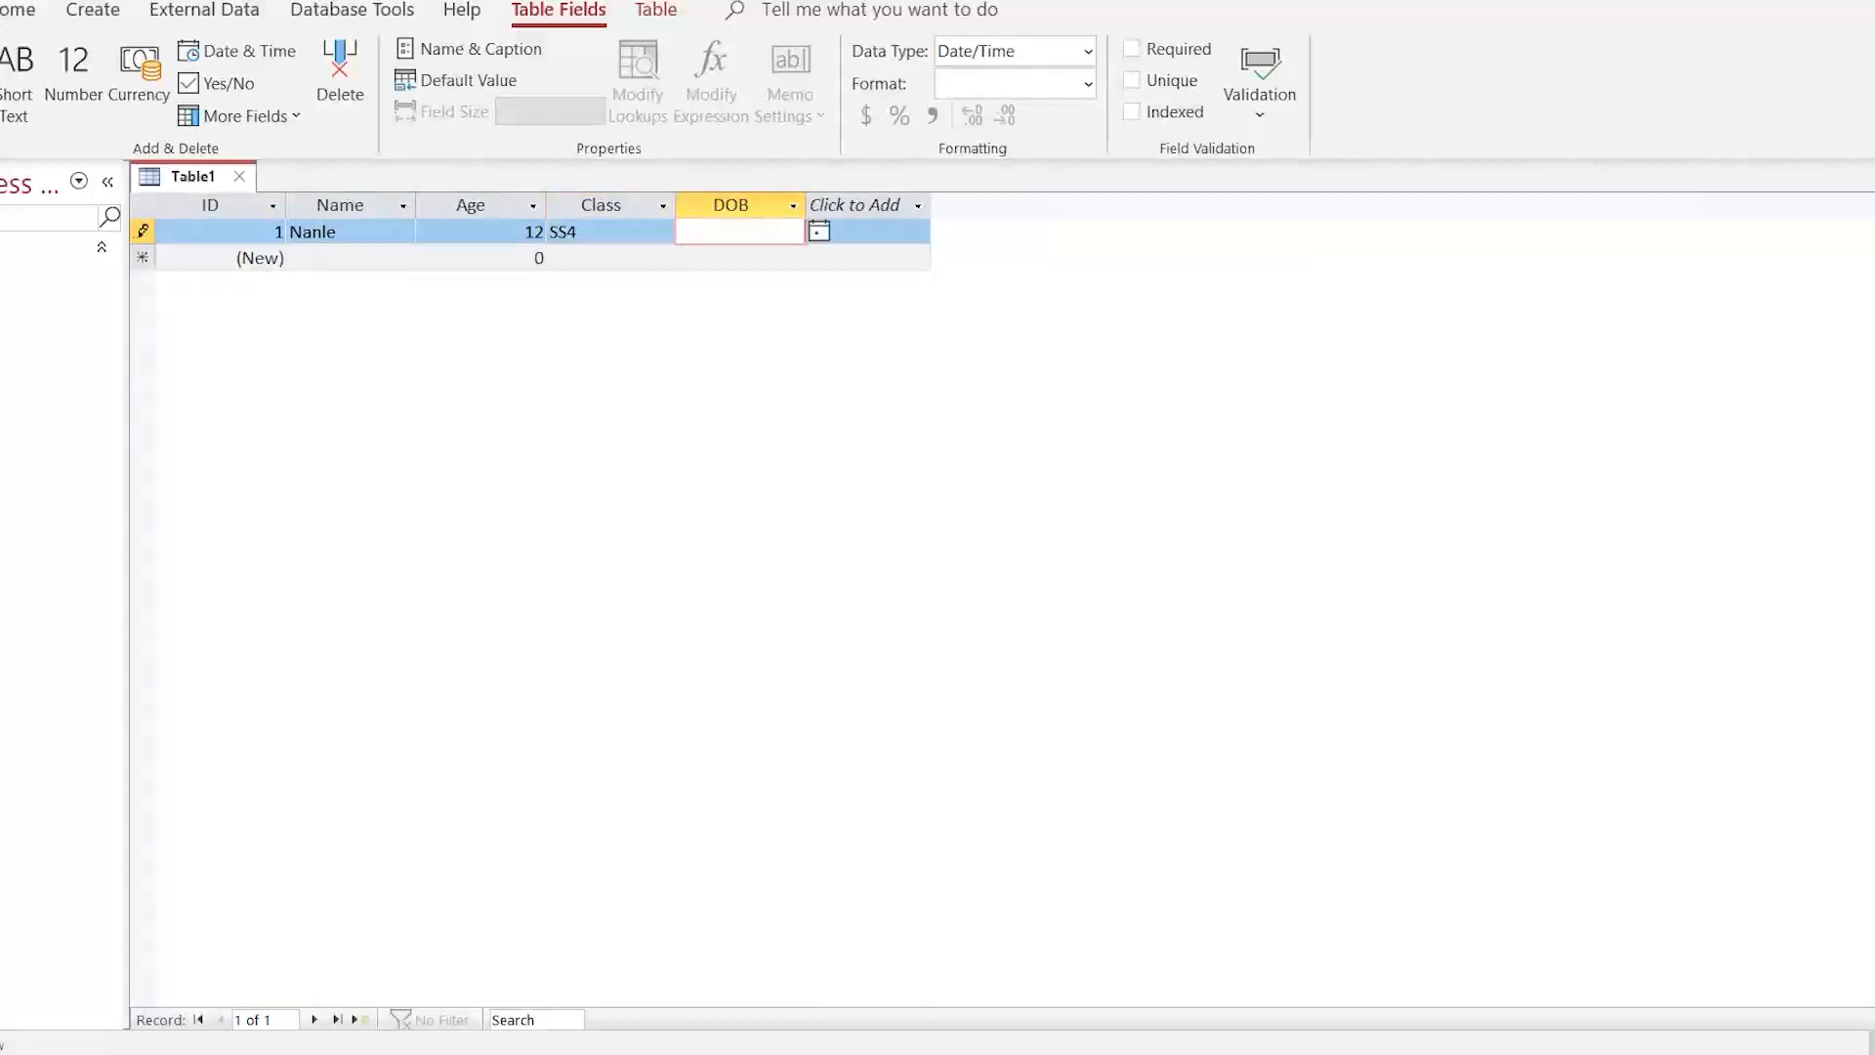
{"action": "left_click", "coordinate": [819, 232]}
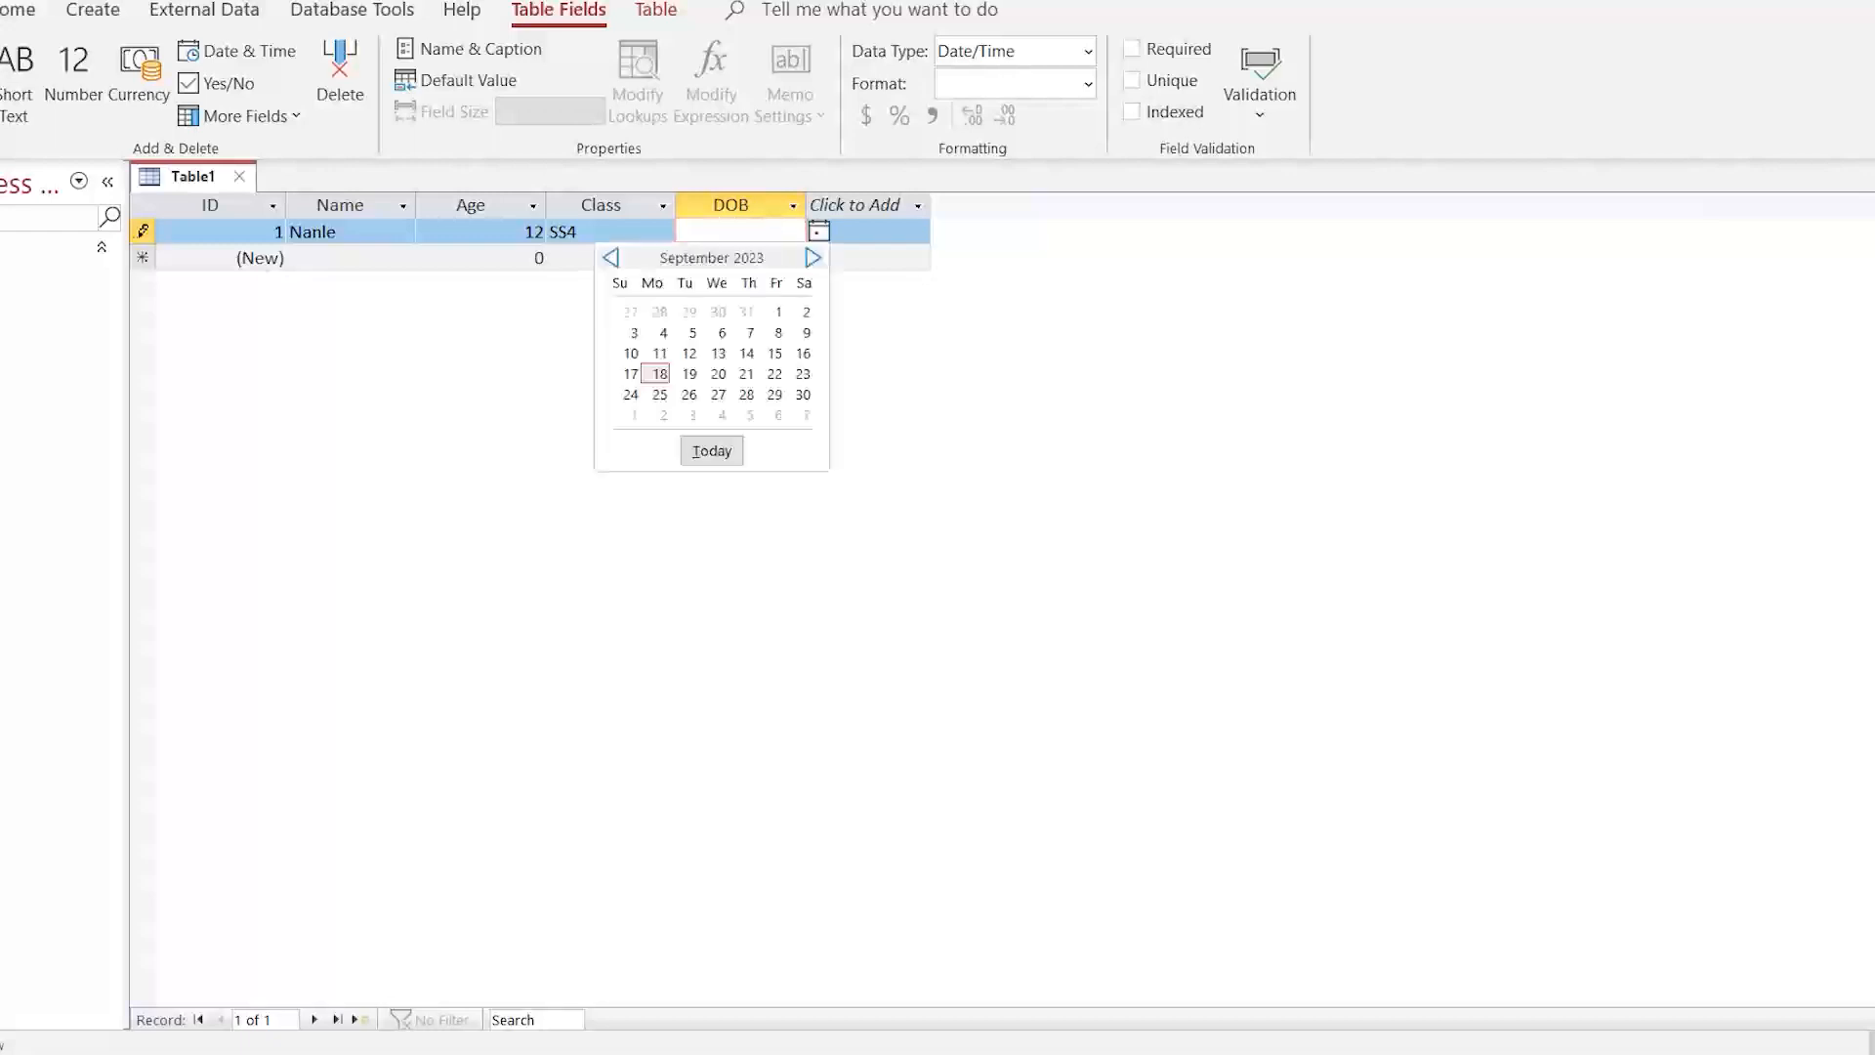
{"action": "left_click", "coordinate": [610, 257]}
{"action": "left_click", "coordinate": [610, 257]}
{"action": "left_click", "coordinate": [611, 257]}
{"action": "left_click", "coordinate": [717, 332]}
Step: Start the second record with the student's name and try to enter text in its Age field
{"action": "left_click", "coordinate": [350, 257]}
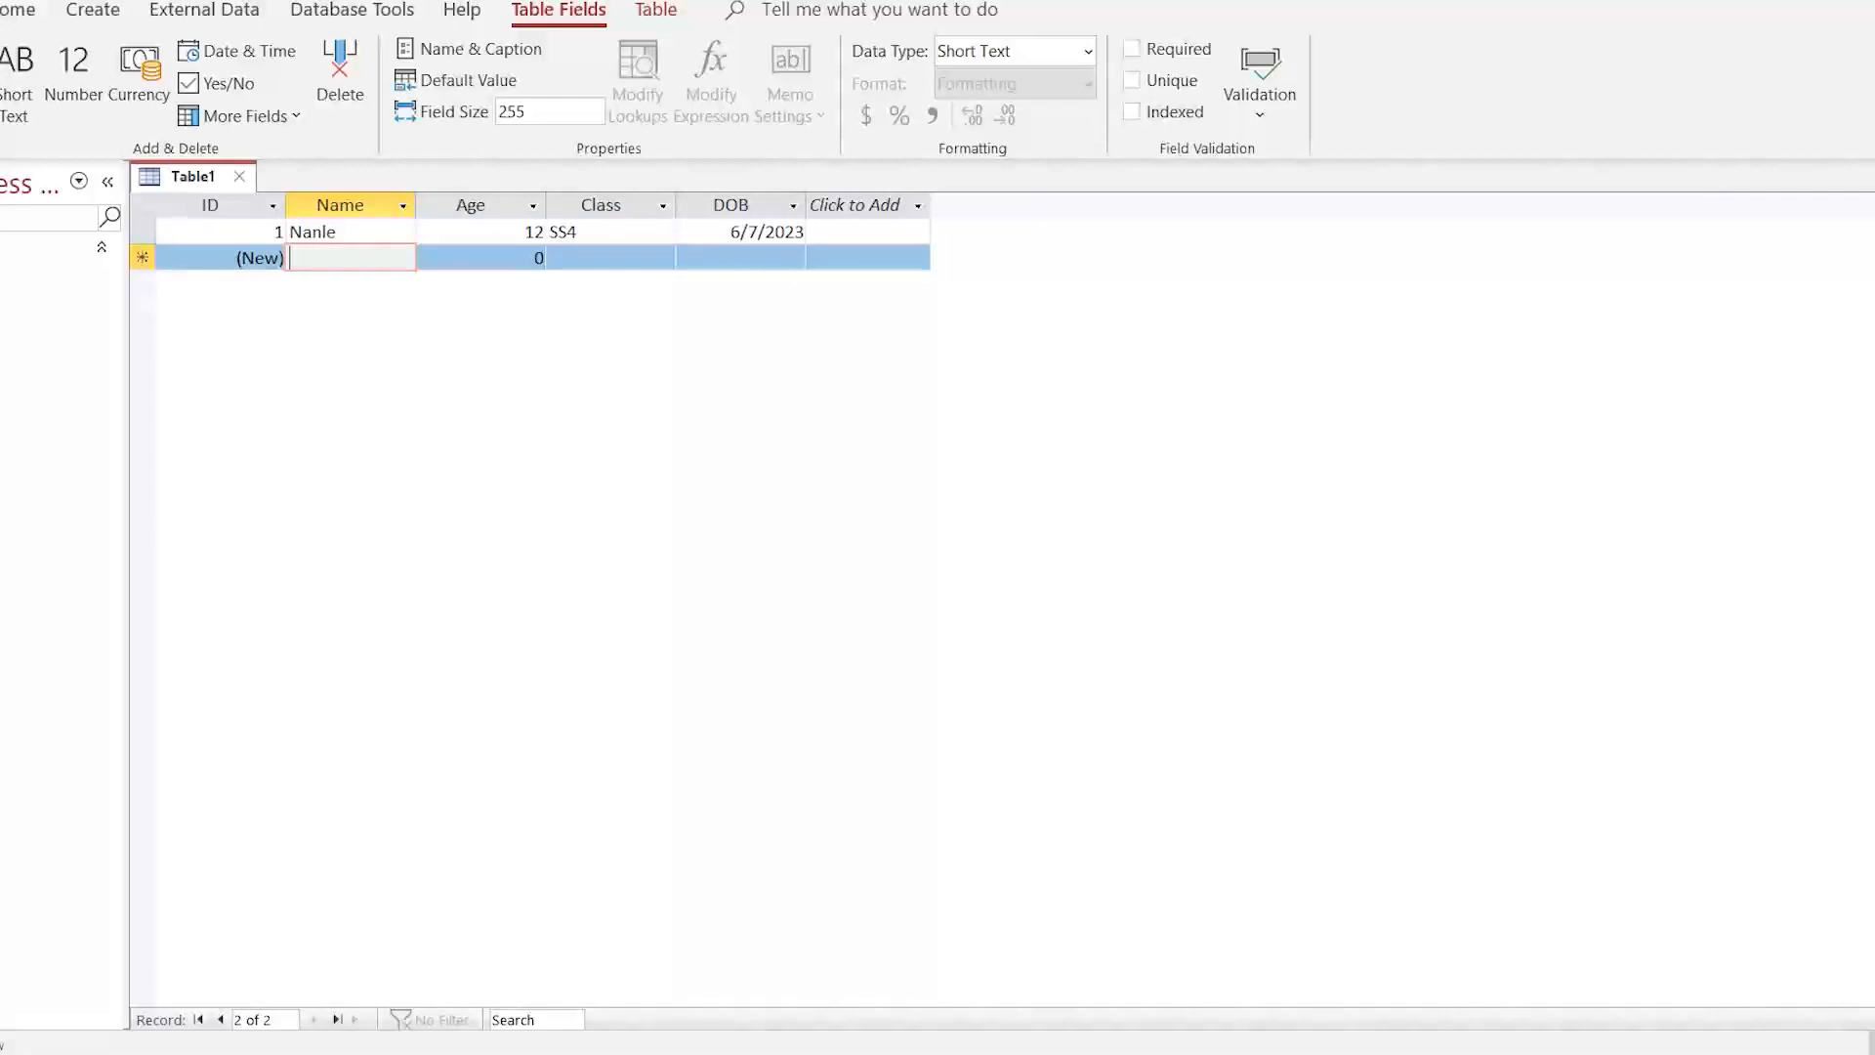
{"action": "type", "text": "Abdul"}
{"action": "key", "text": "Tab"}
{"action": "type", "text": "5ule"}
{"action": "key", "text": "Tab"}
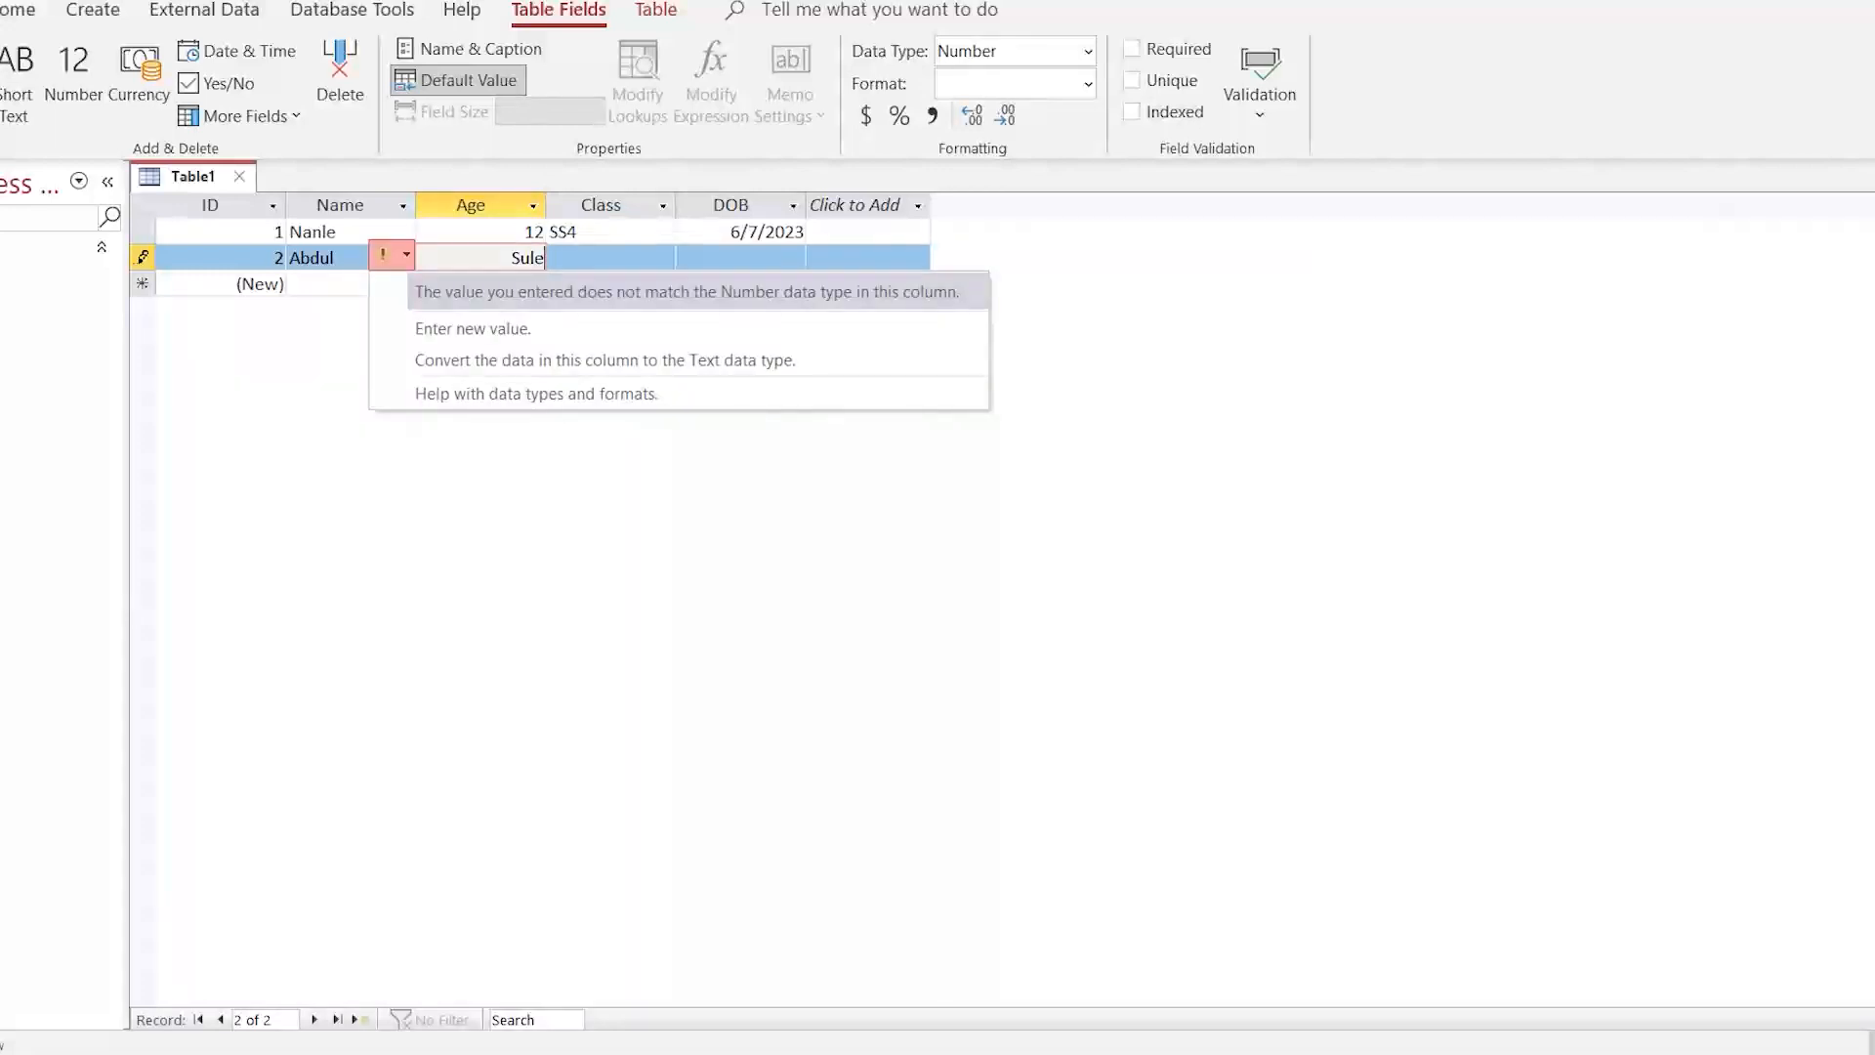
{"action": "key", "text": "Return"}
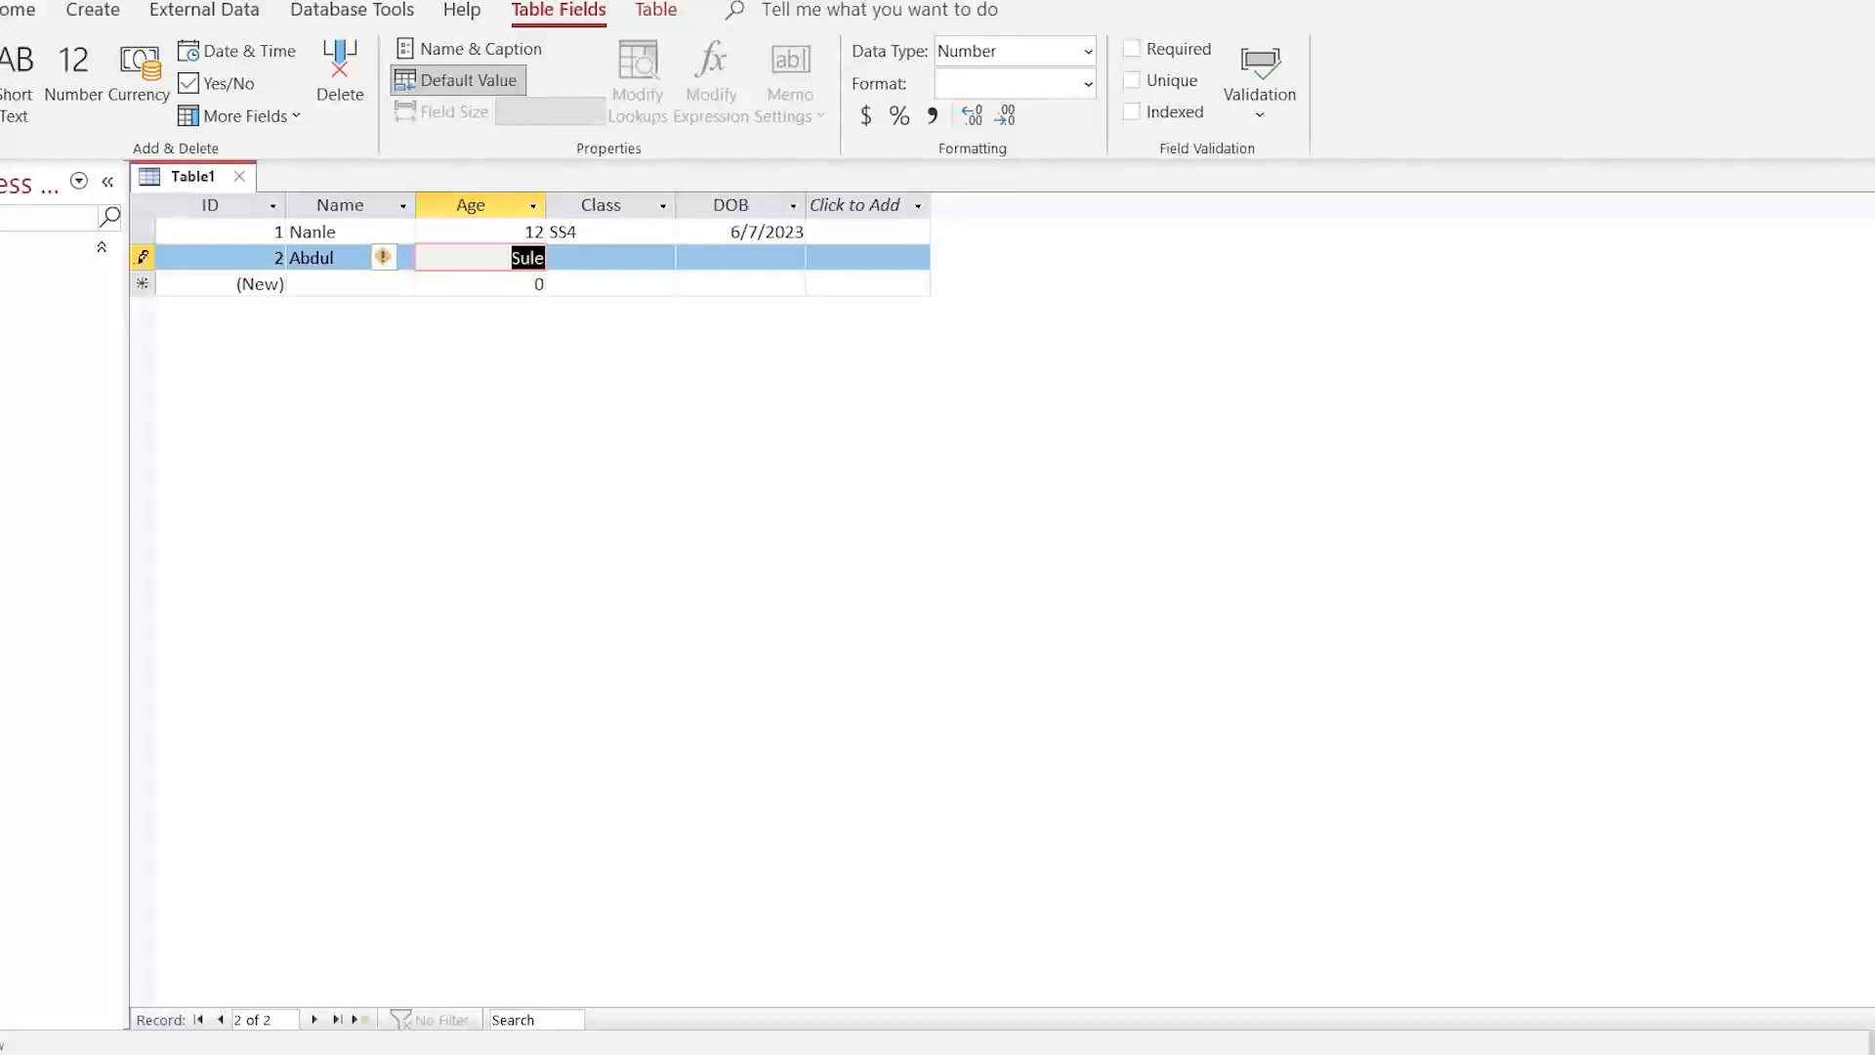
Step: Complete the second record with age 18, class SS1 and a date of birth picked from the calendar
{"action": "type", "text": "18"}
{"action": "key", "text": "Tab"}
{"action": "type", "text": "SS1"}
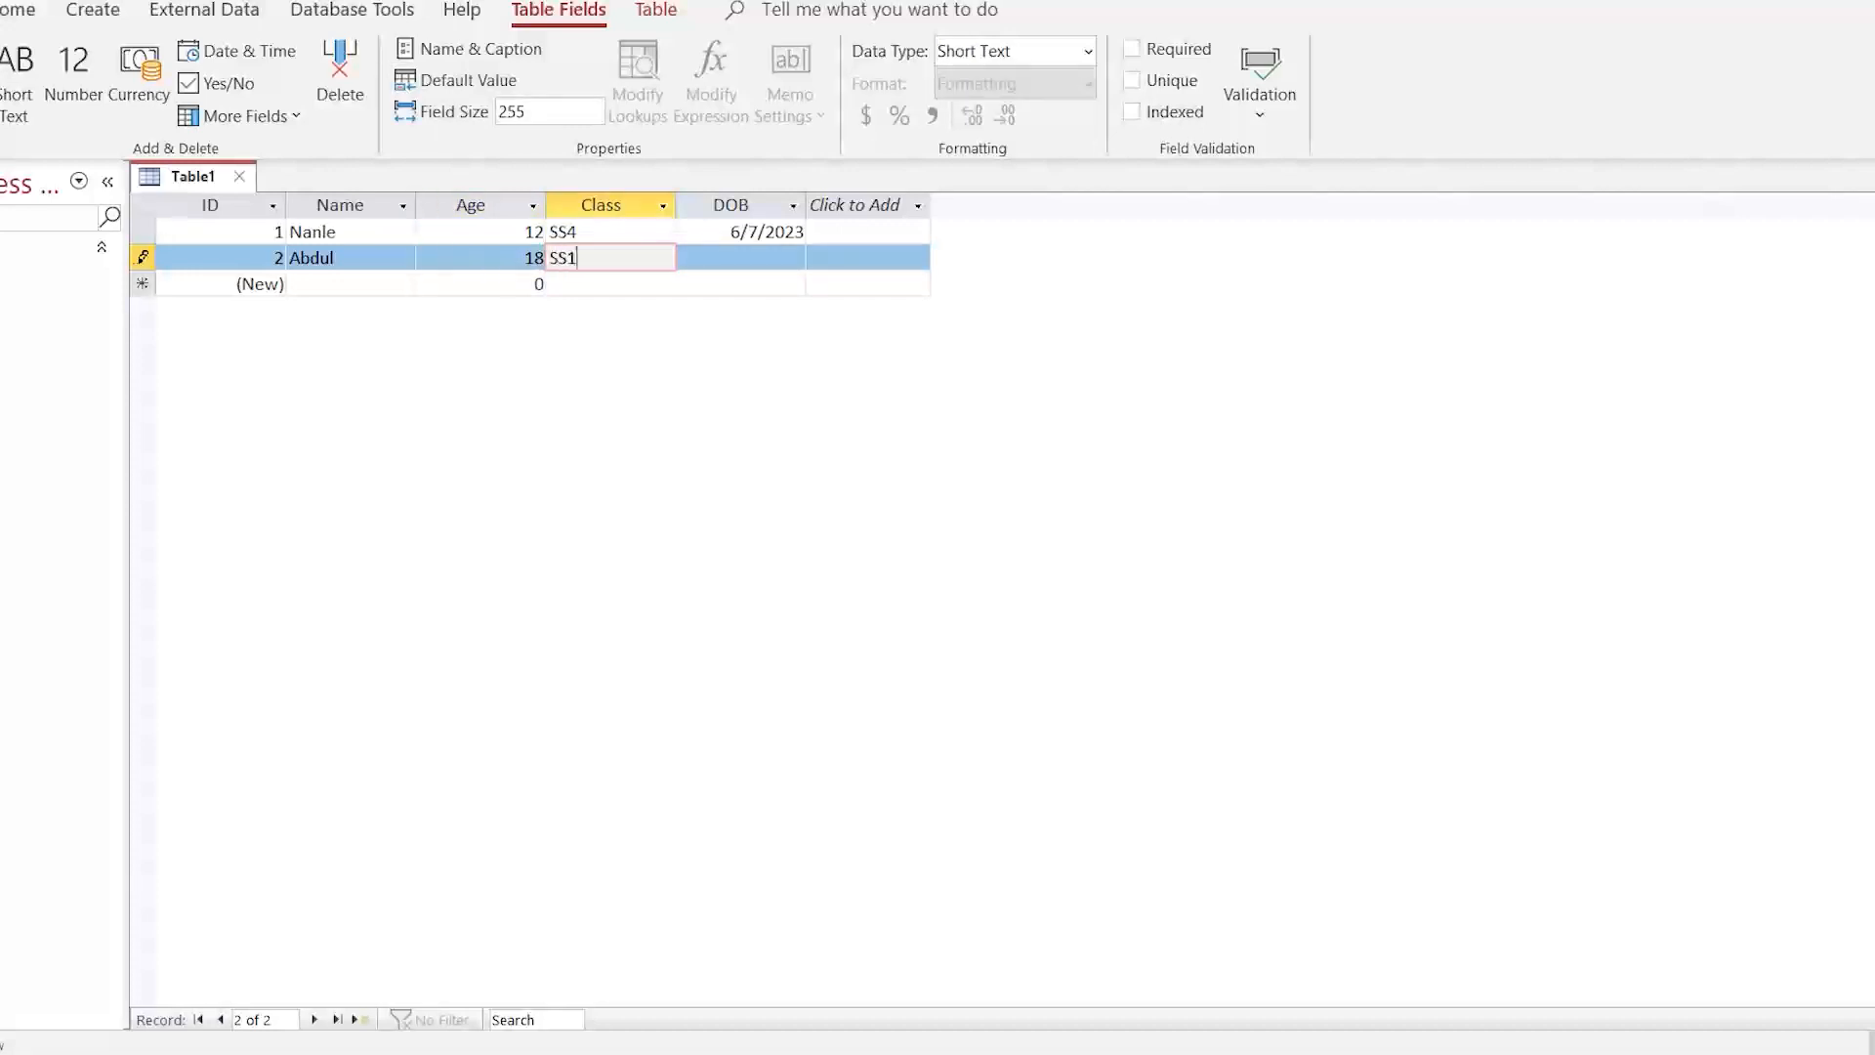
{"action": "left_click", "coordinate": [683, 233]}
{"action": "left_click", "coordinate": [740, 258]}
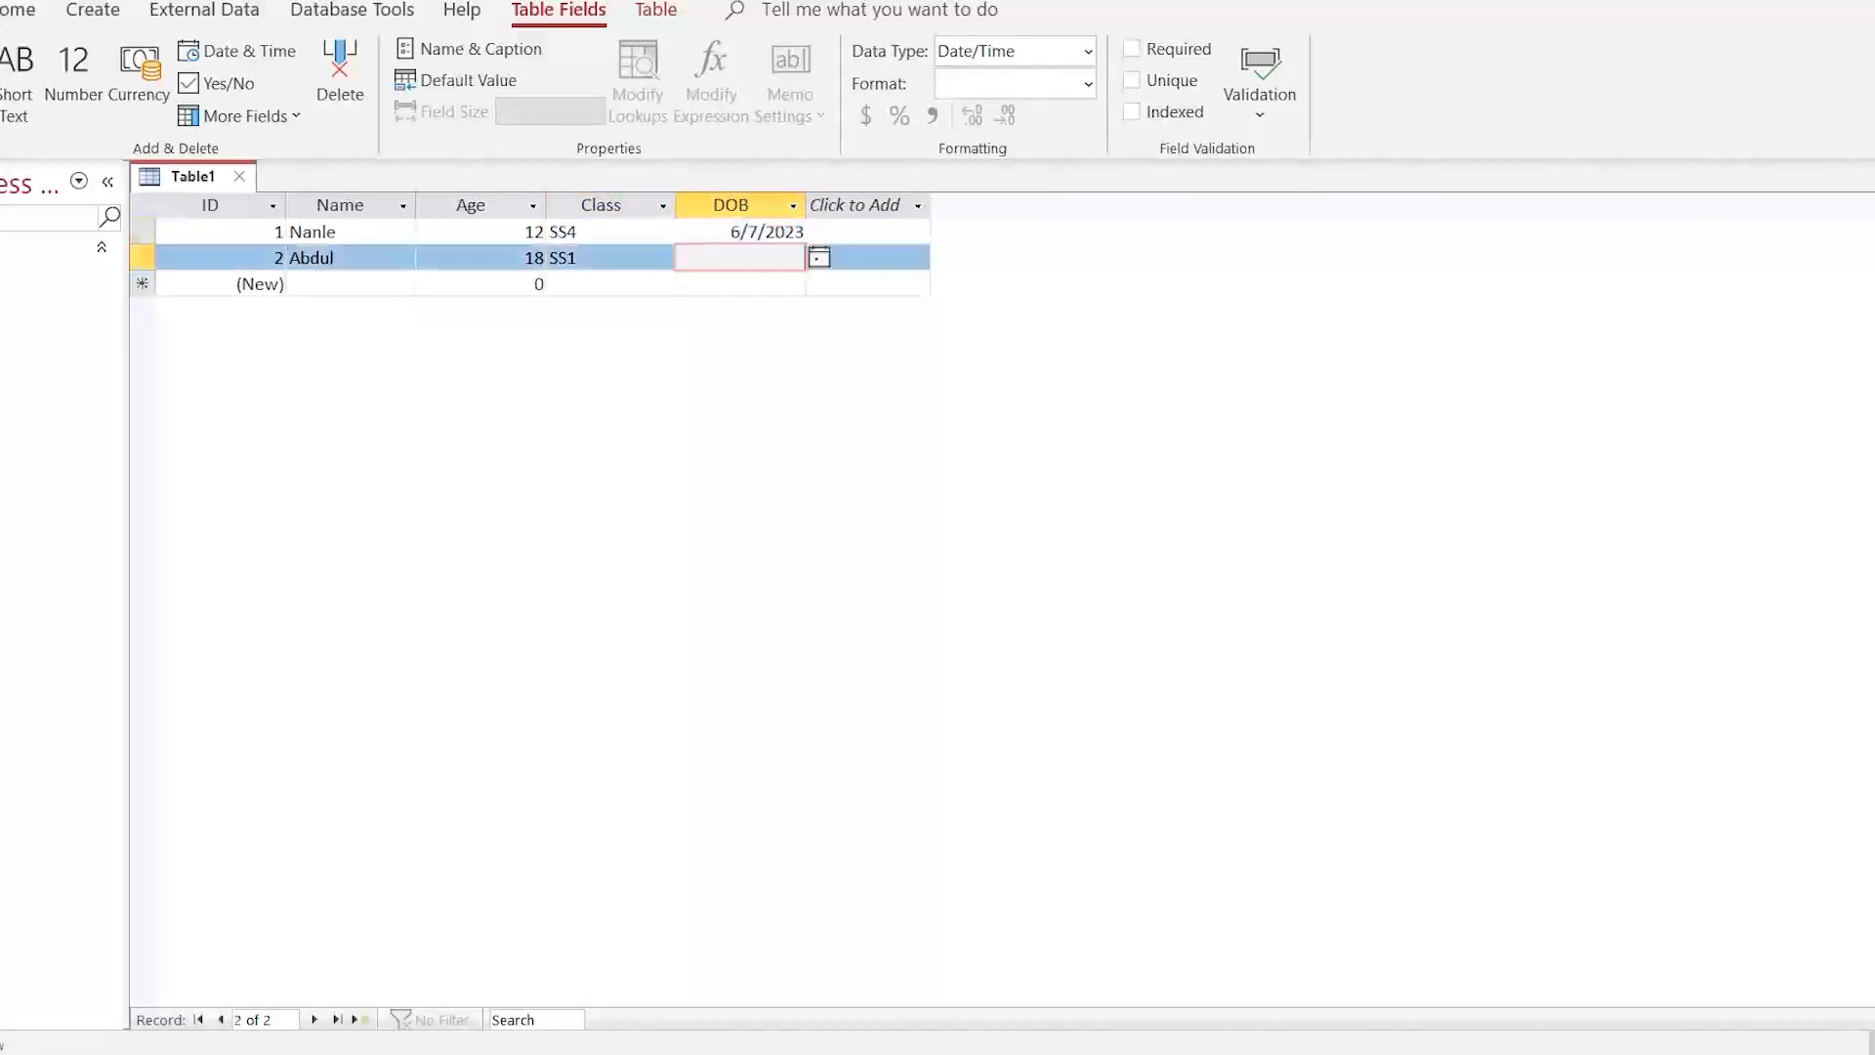
{"action": "left_click", "coordinate": [819, 257]}
{"action": "left_click", "coordinate": [744, 358]}
{"action": "key", "text": "Tab"}
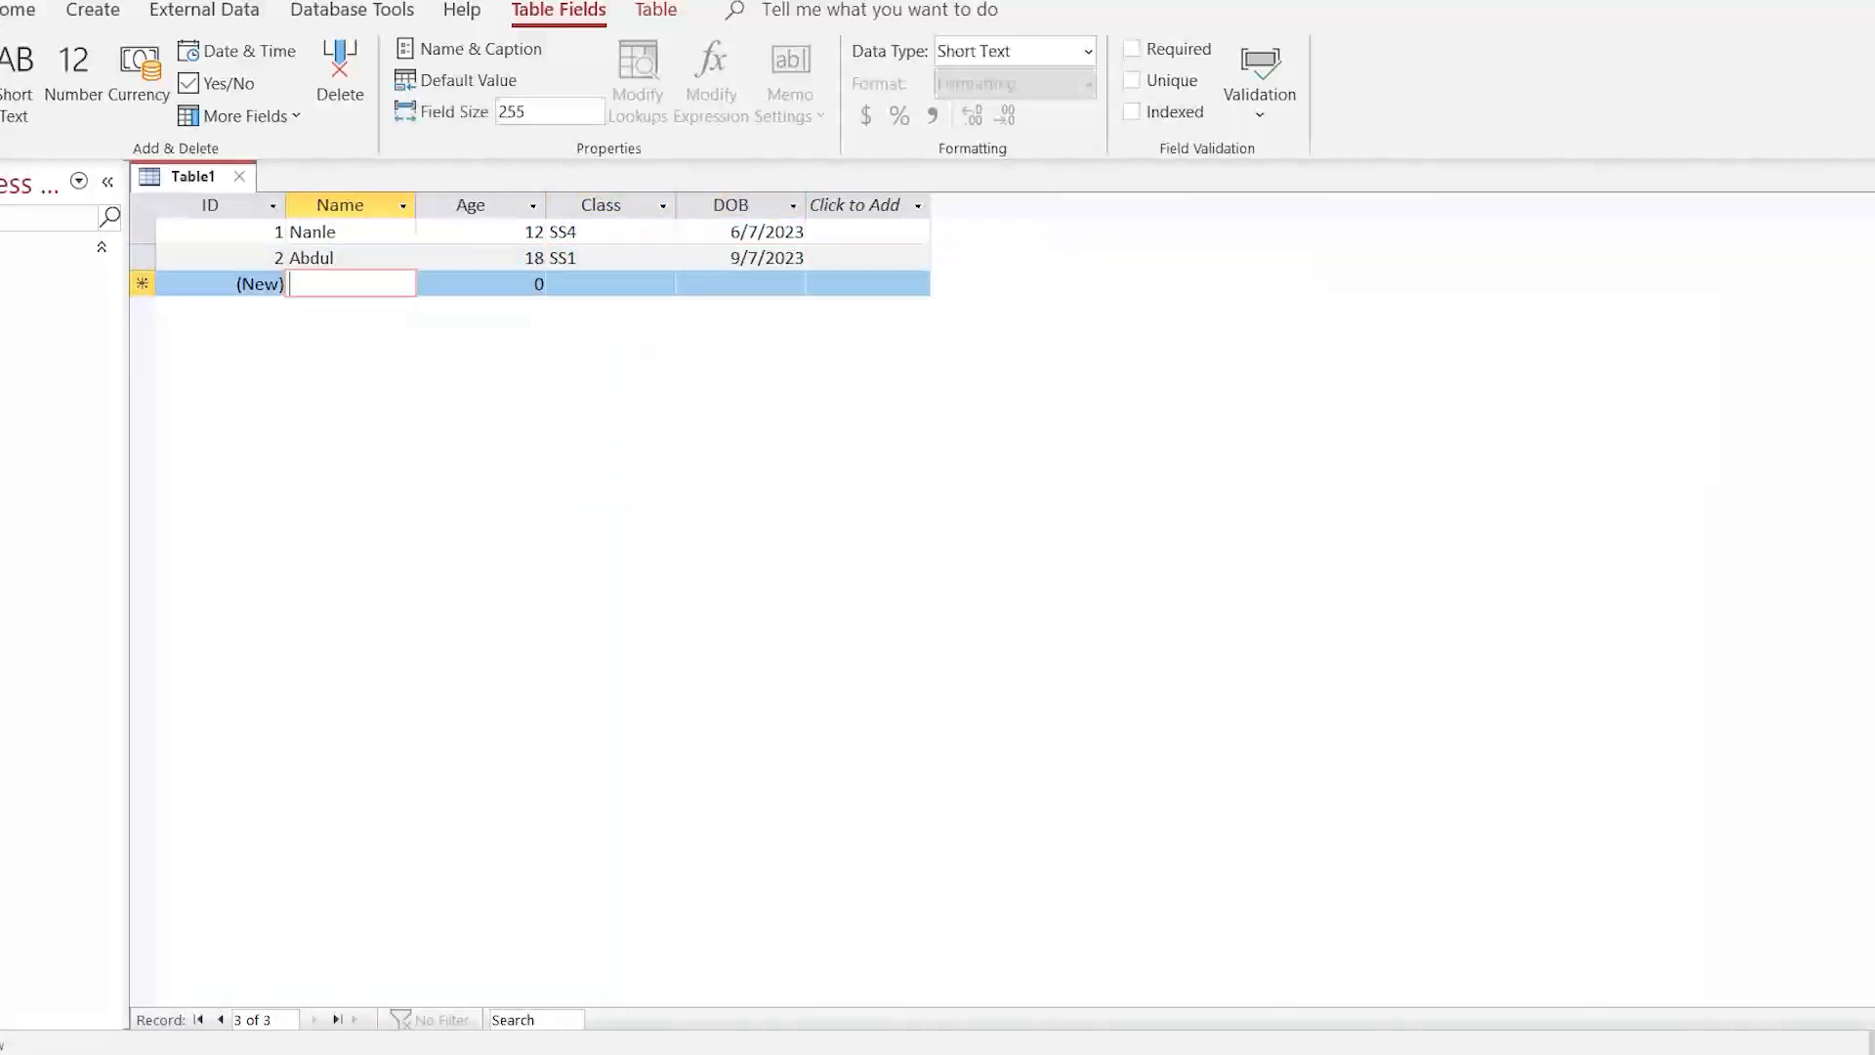
Step: Add a third record with the student's full name, age 10, class Js3 and a date of birth picked from the calendar
{"action": "type", "text": "Siaka"}
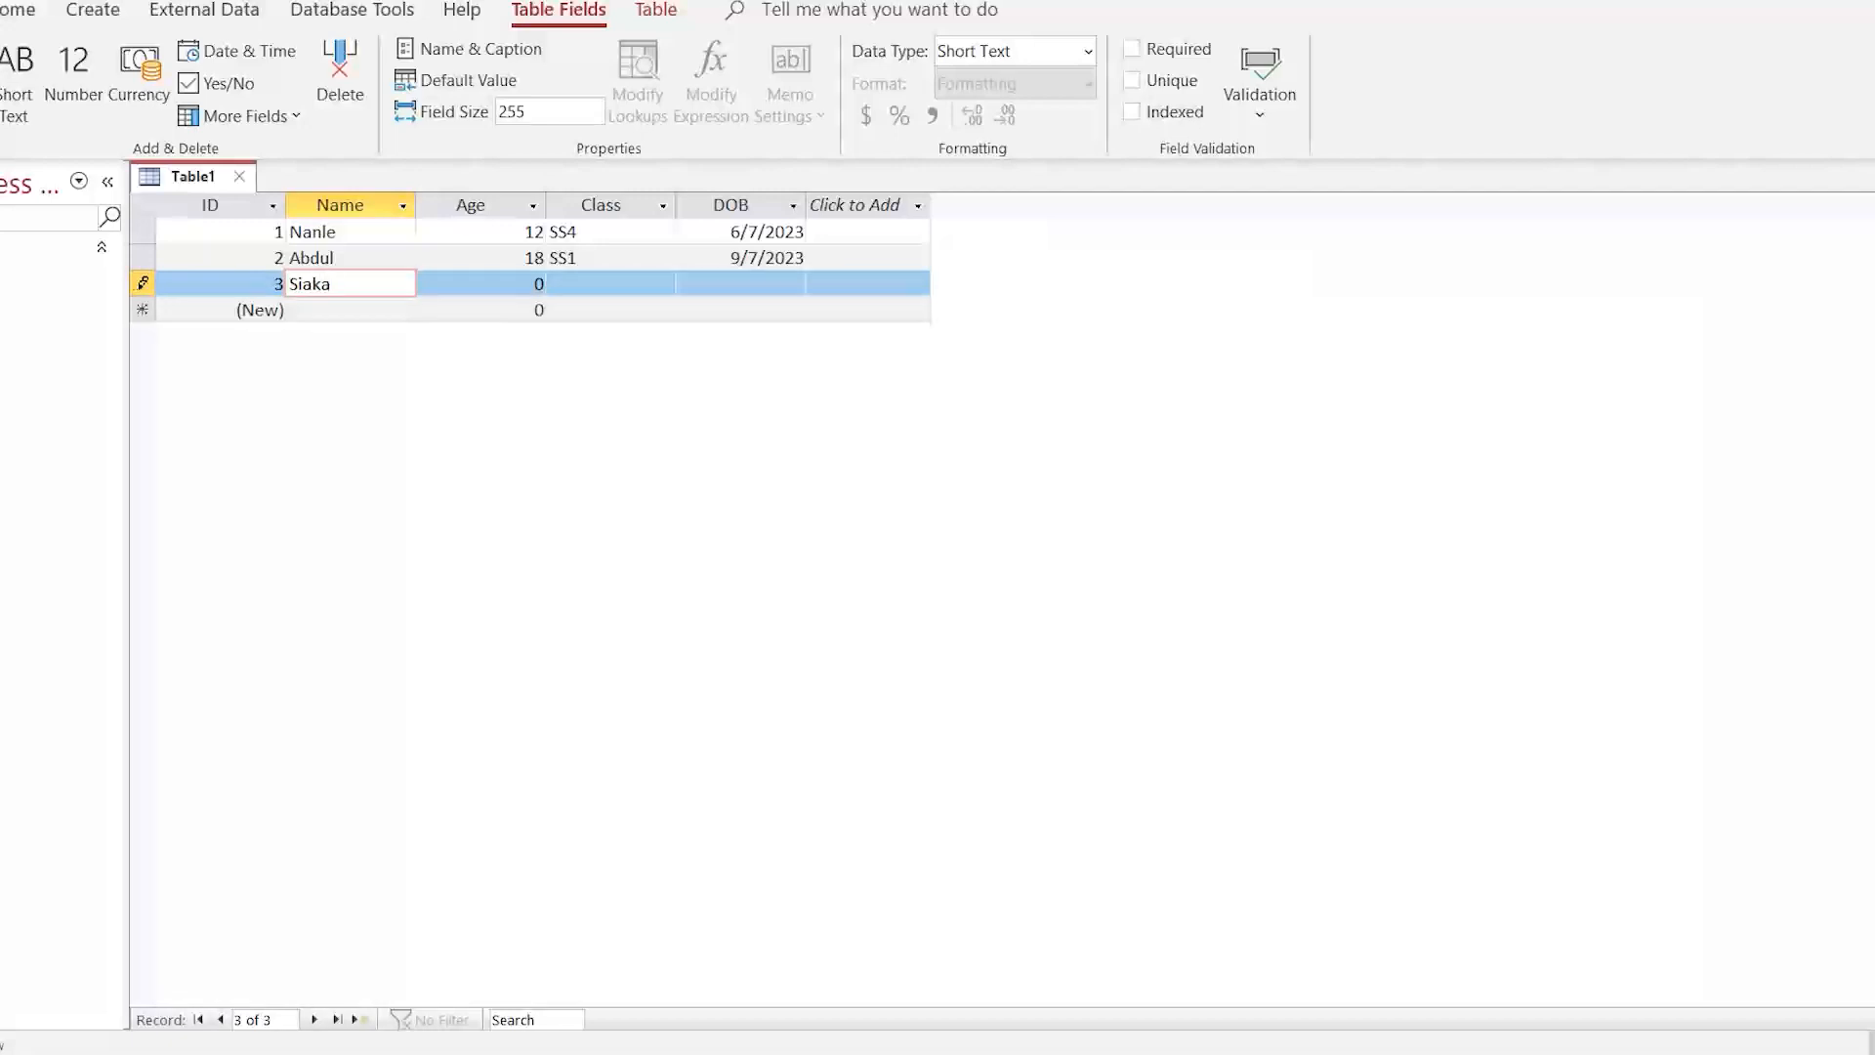
{"action": "type", "text": " Sarah"}
{"action": "key", "text": "Tab"}
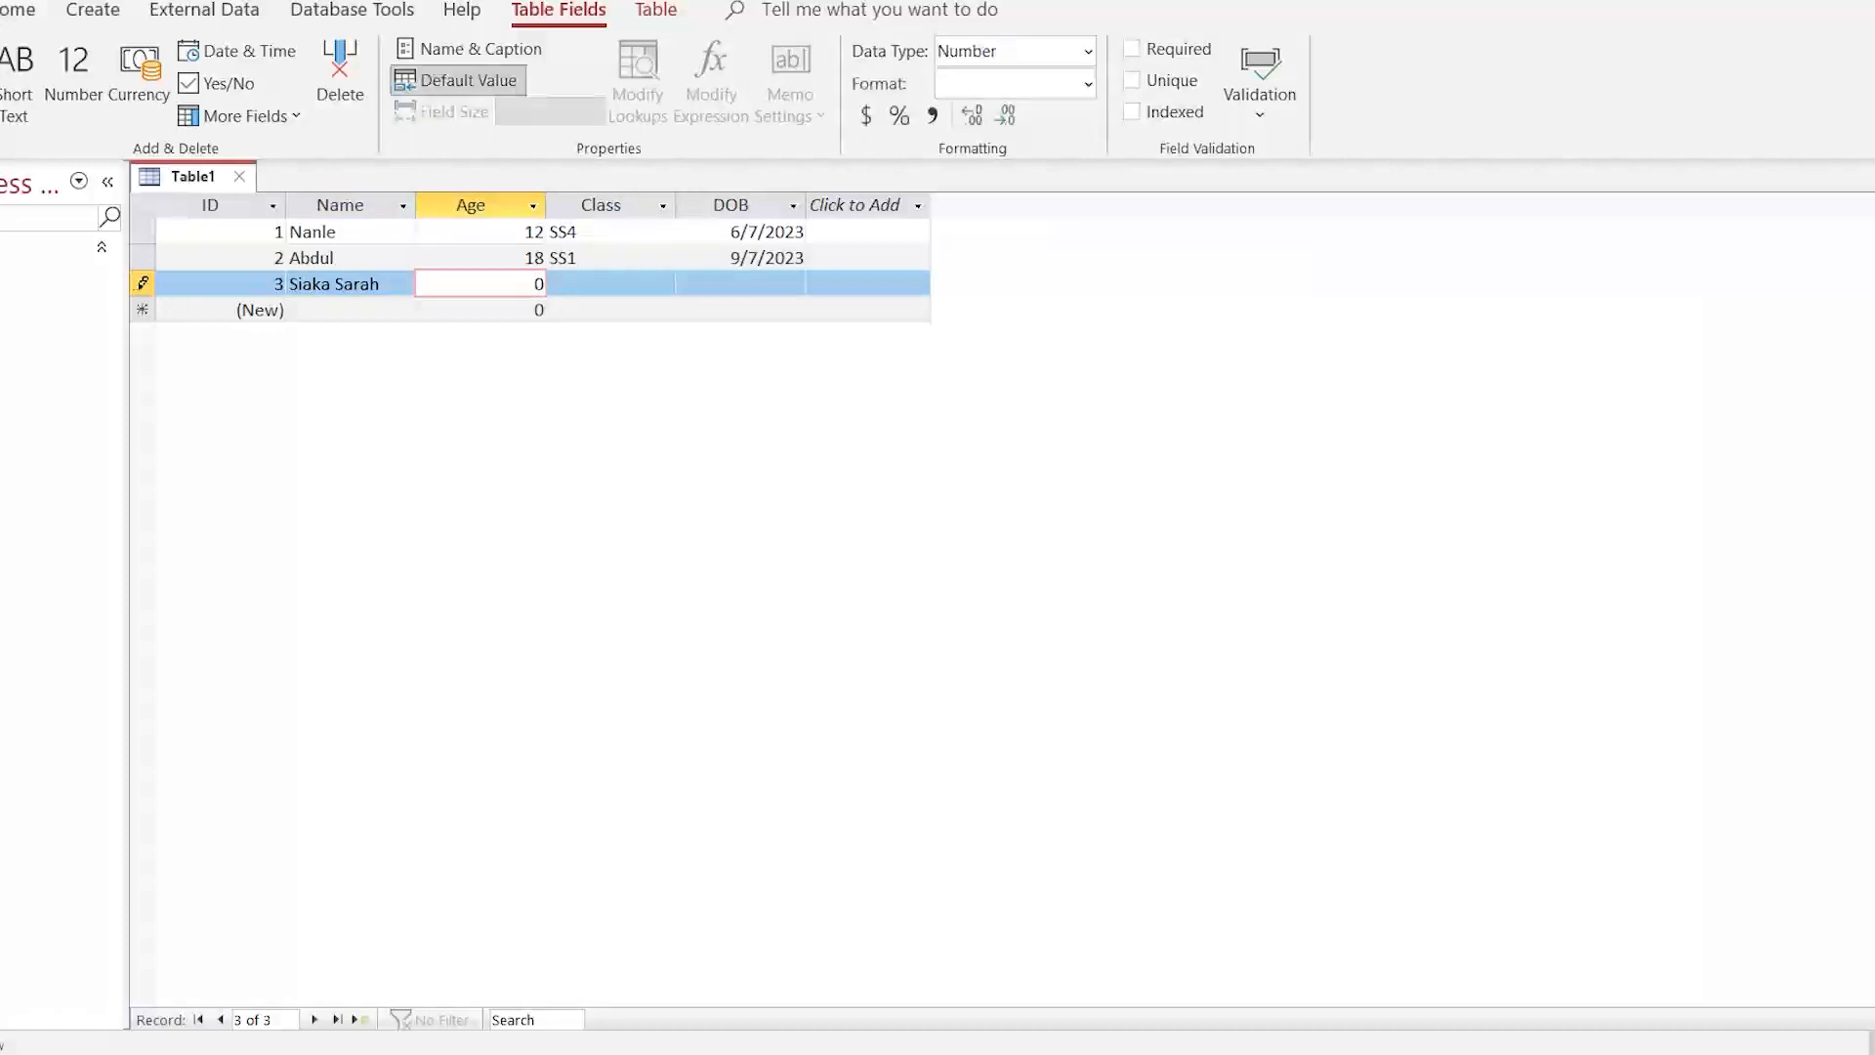
{"action": "type", "text": "10"}
{"action": "key", "text": "Tab"}
{"action": "type", "text": "J"}
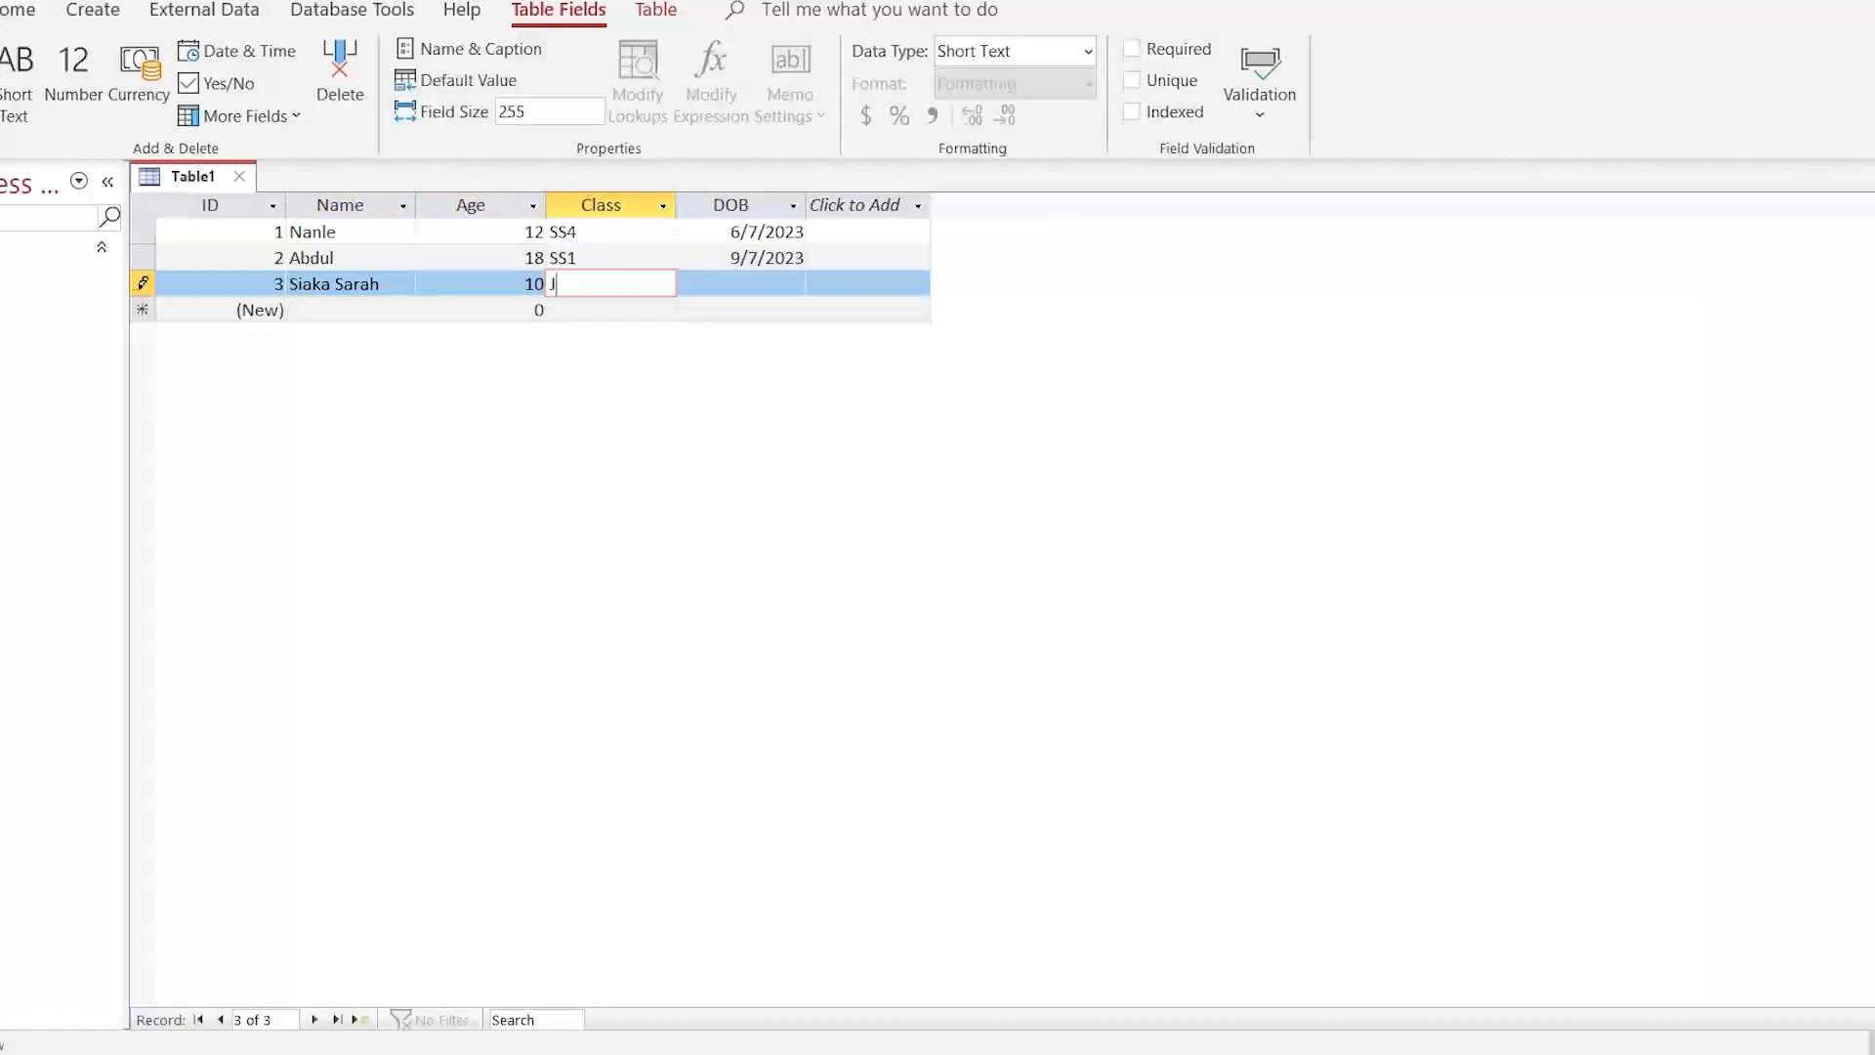
{"action": "type", "text": "s3"}
{"action": "key", "text": "Tab"}
{"action": "left_click", "coordinate": [818, 283]}
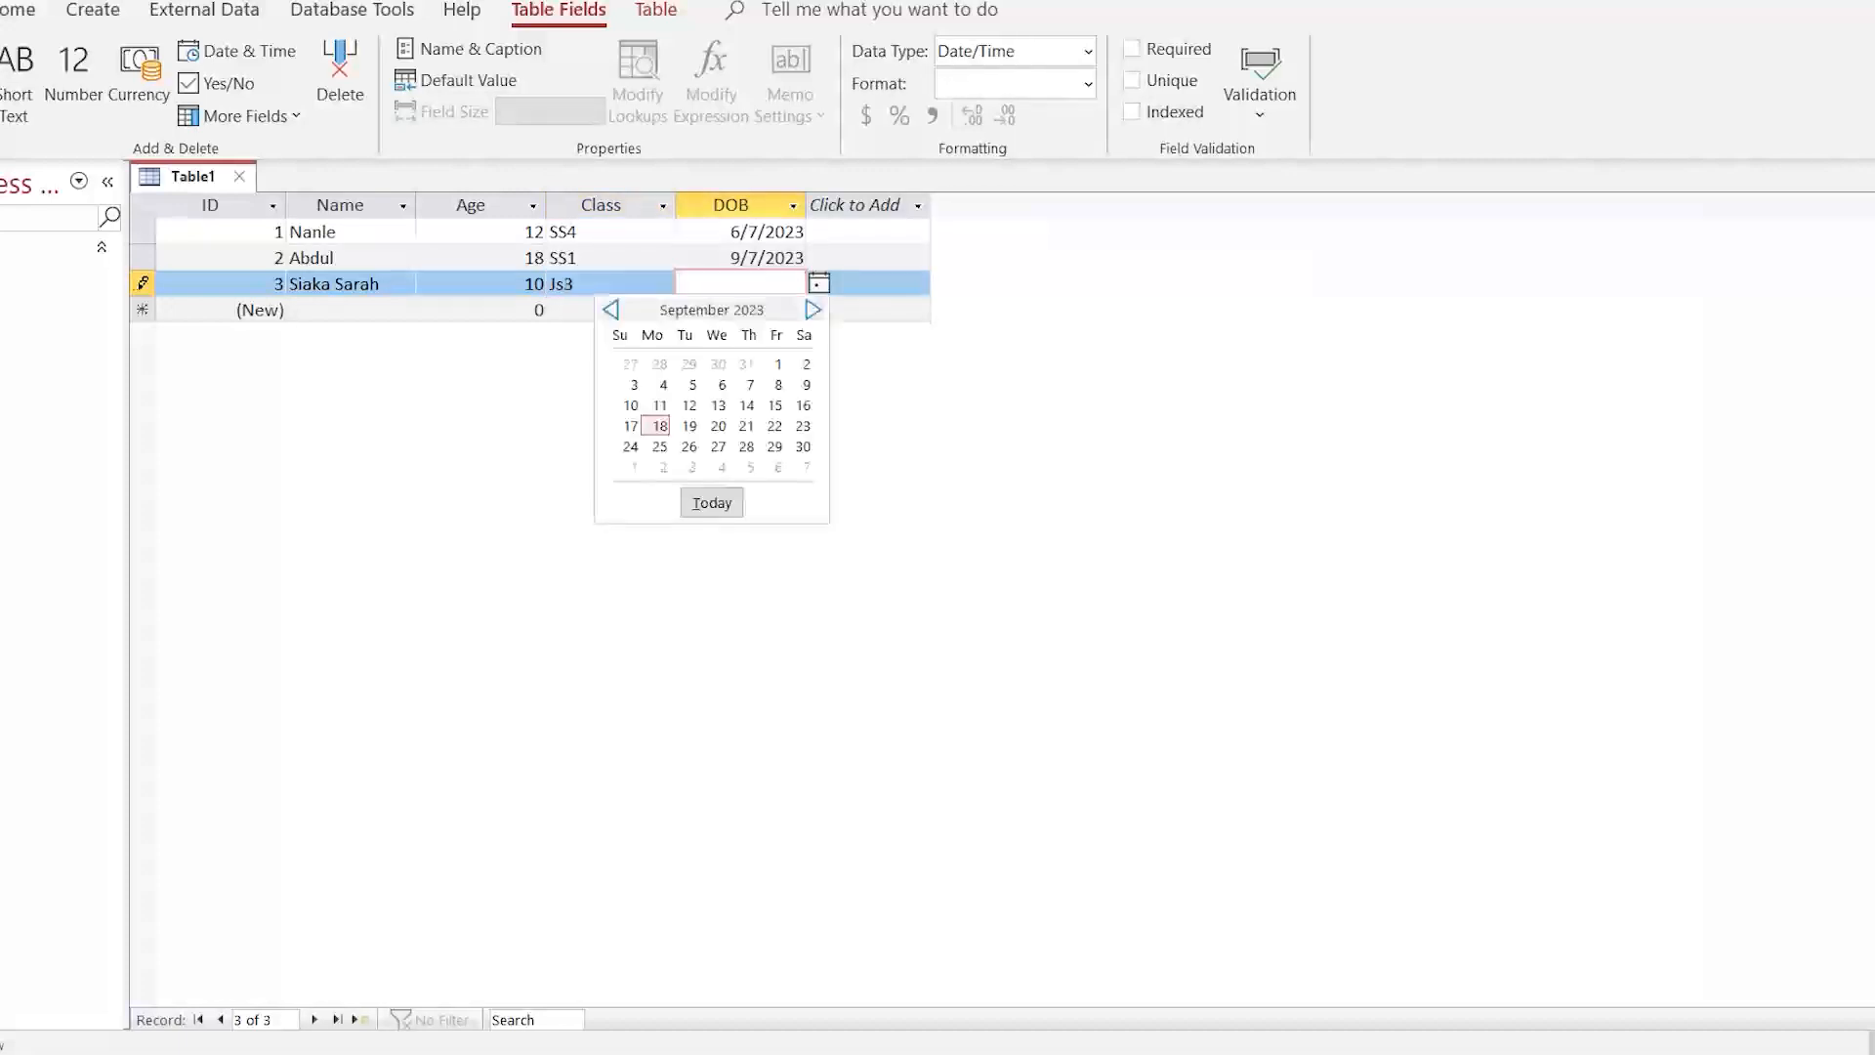
{"action": "left_click", "coordinate": [742, 404]}
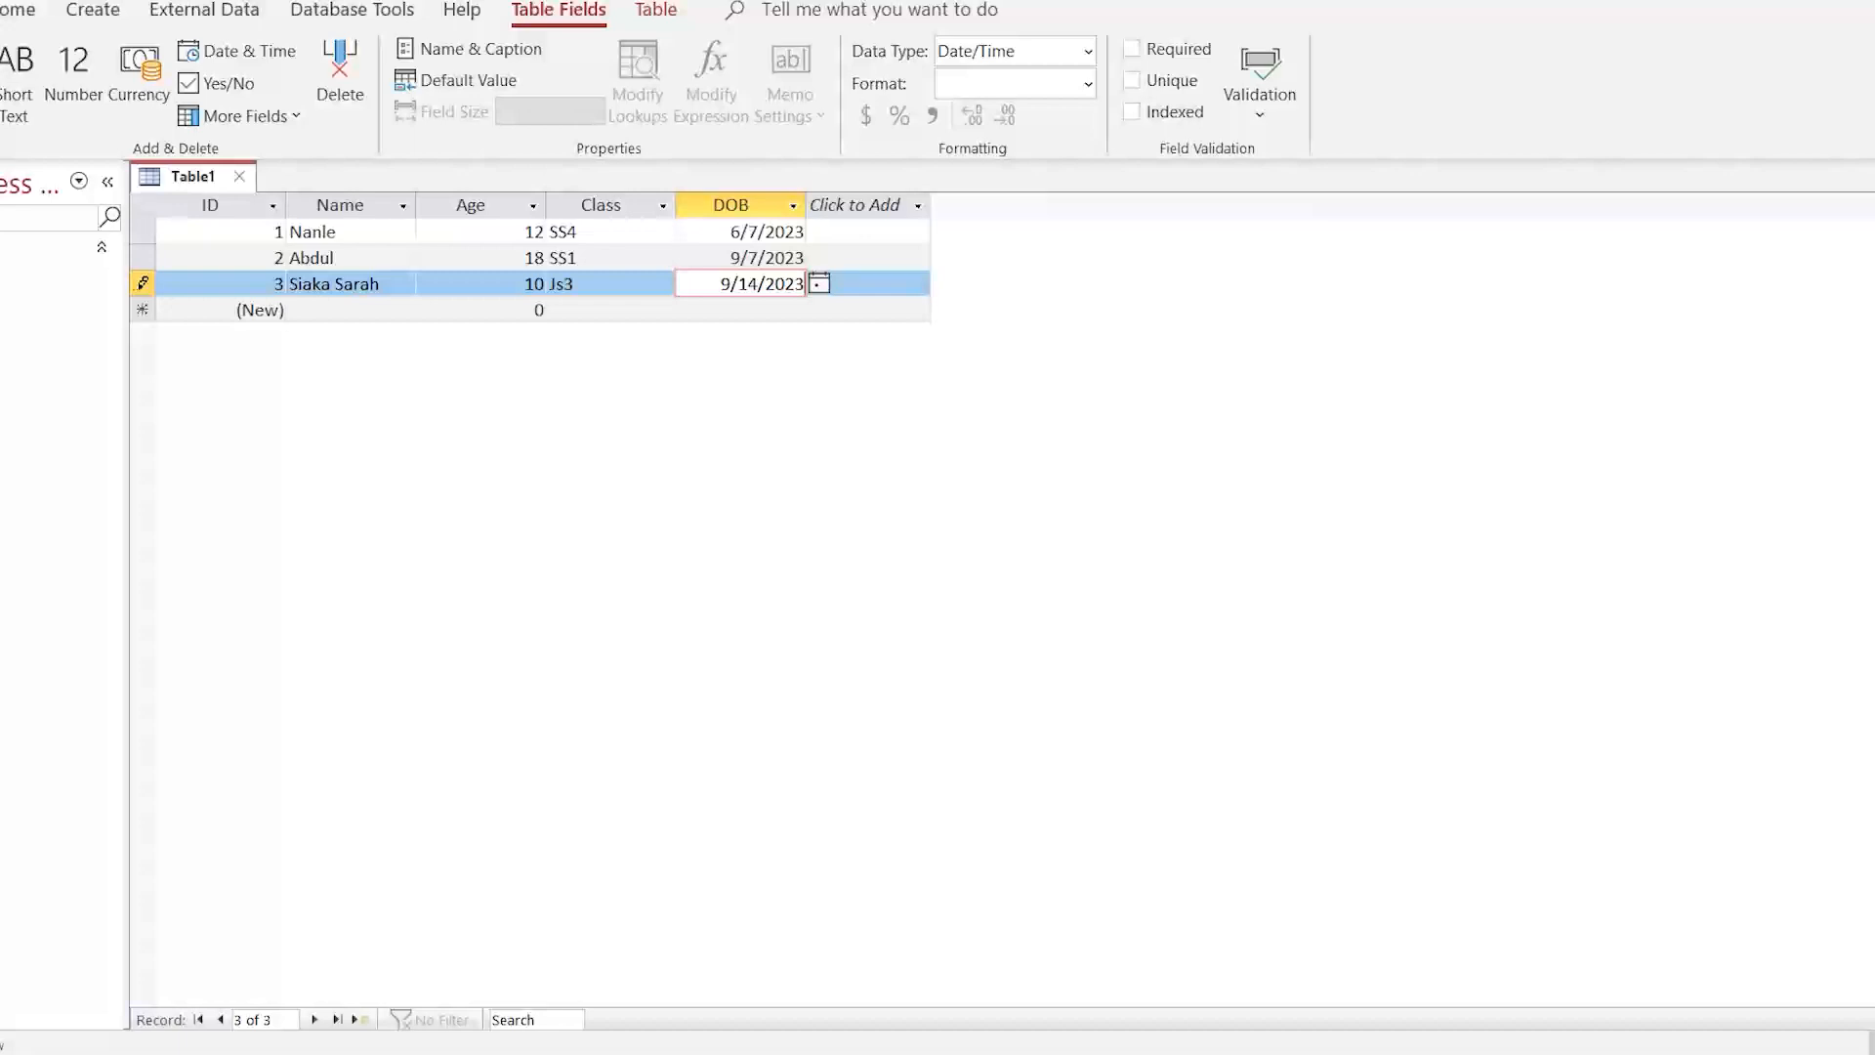
{"action": "left_click", "coordinate": [480, 257]}
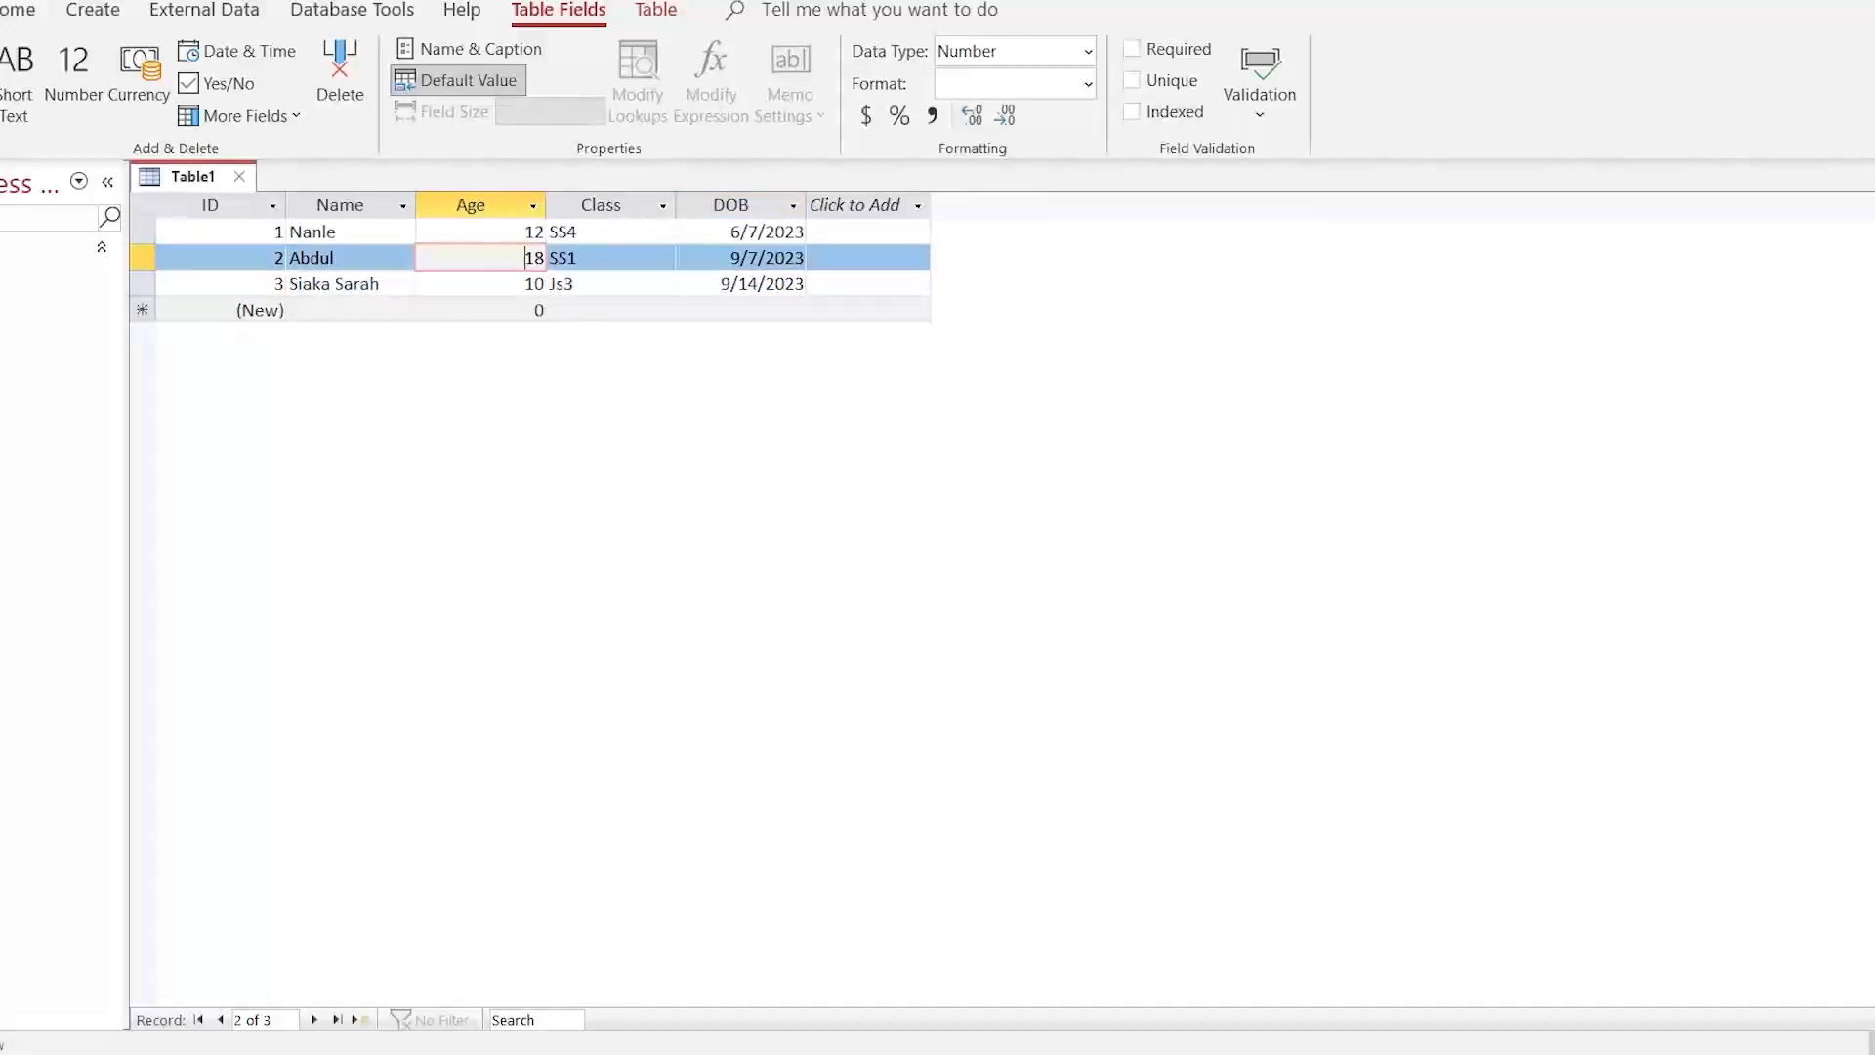
{"action": "left_click", "coordinate": [613, 258]}
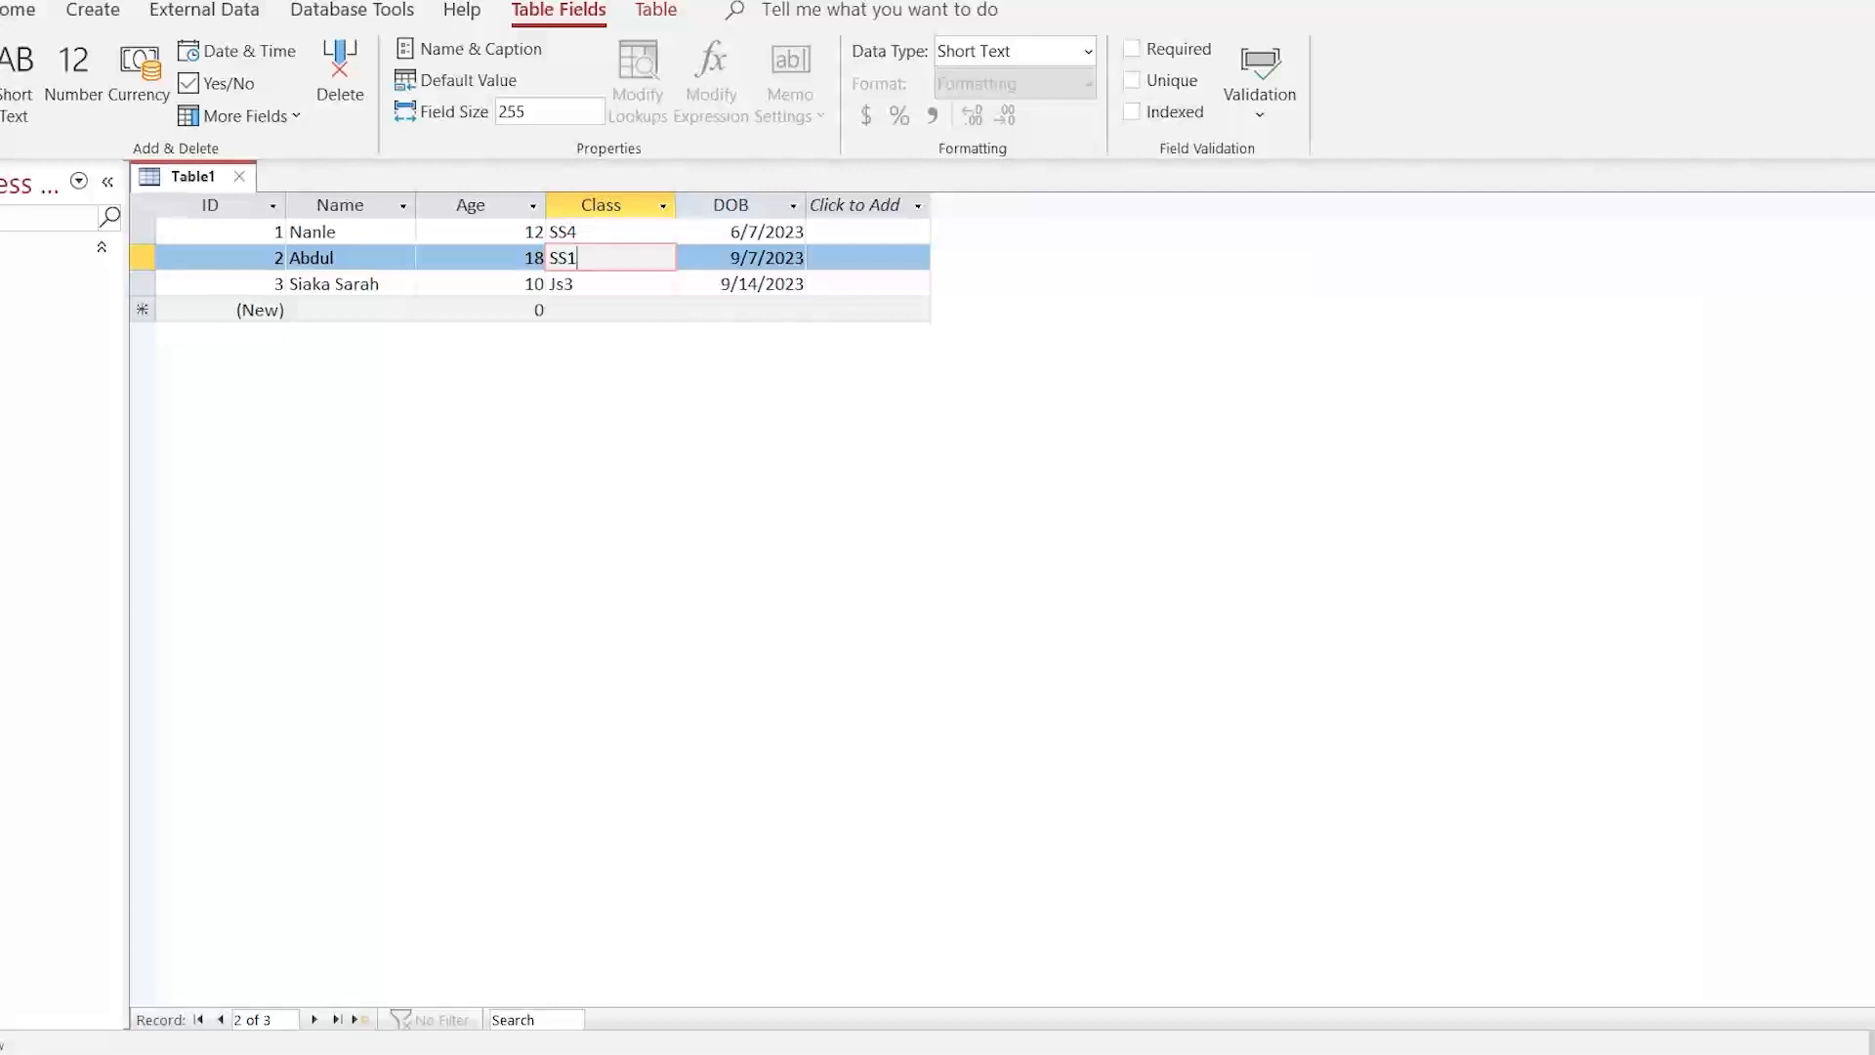
Step: Start a Report Wizard from the current table and save the table as Students
{"action": "left_click", "coordinate": [93, 10]}
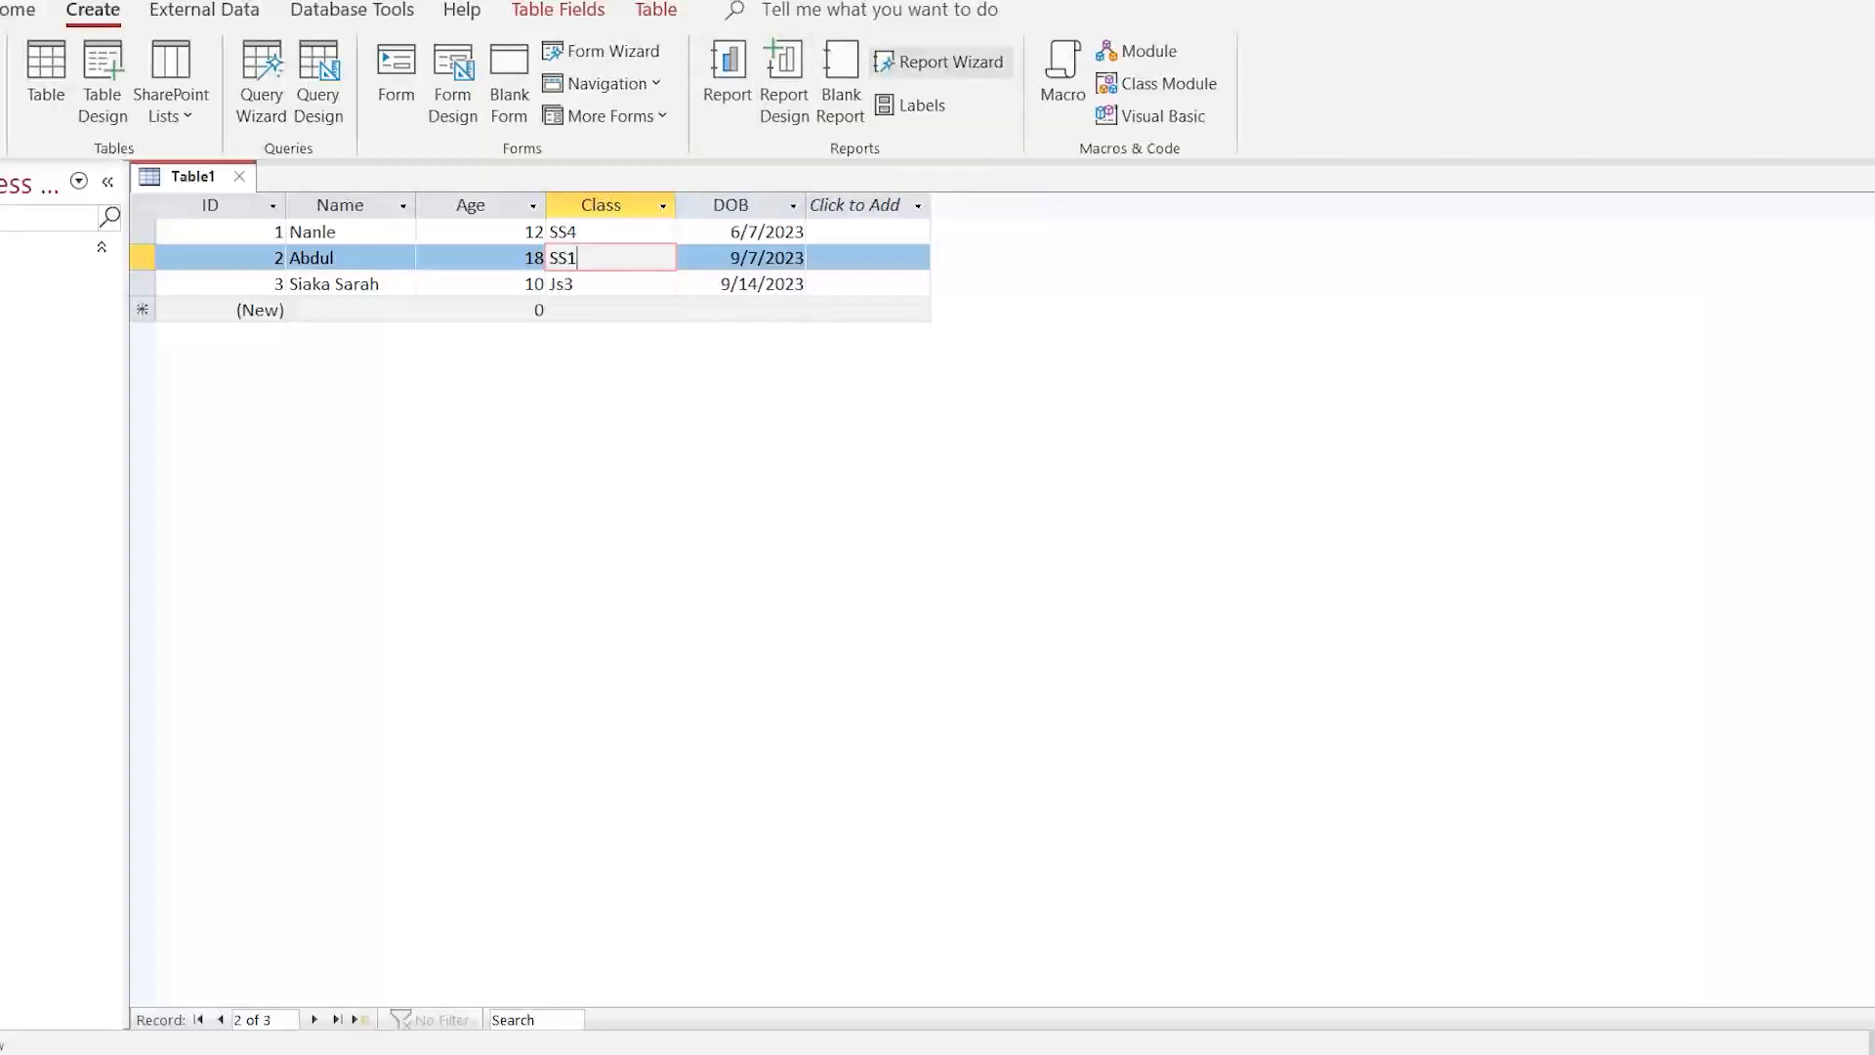
{"action": "left_click", "coordinate": [938, 62]}
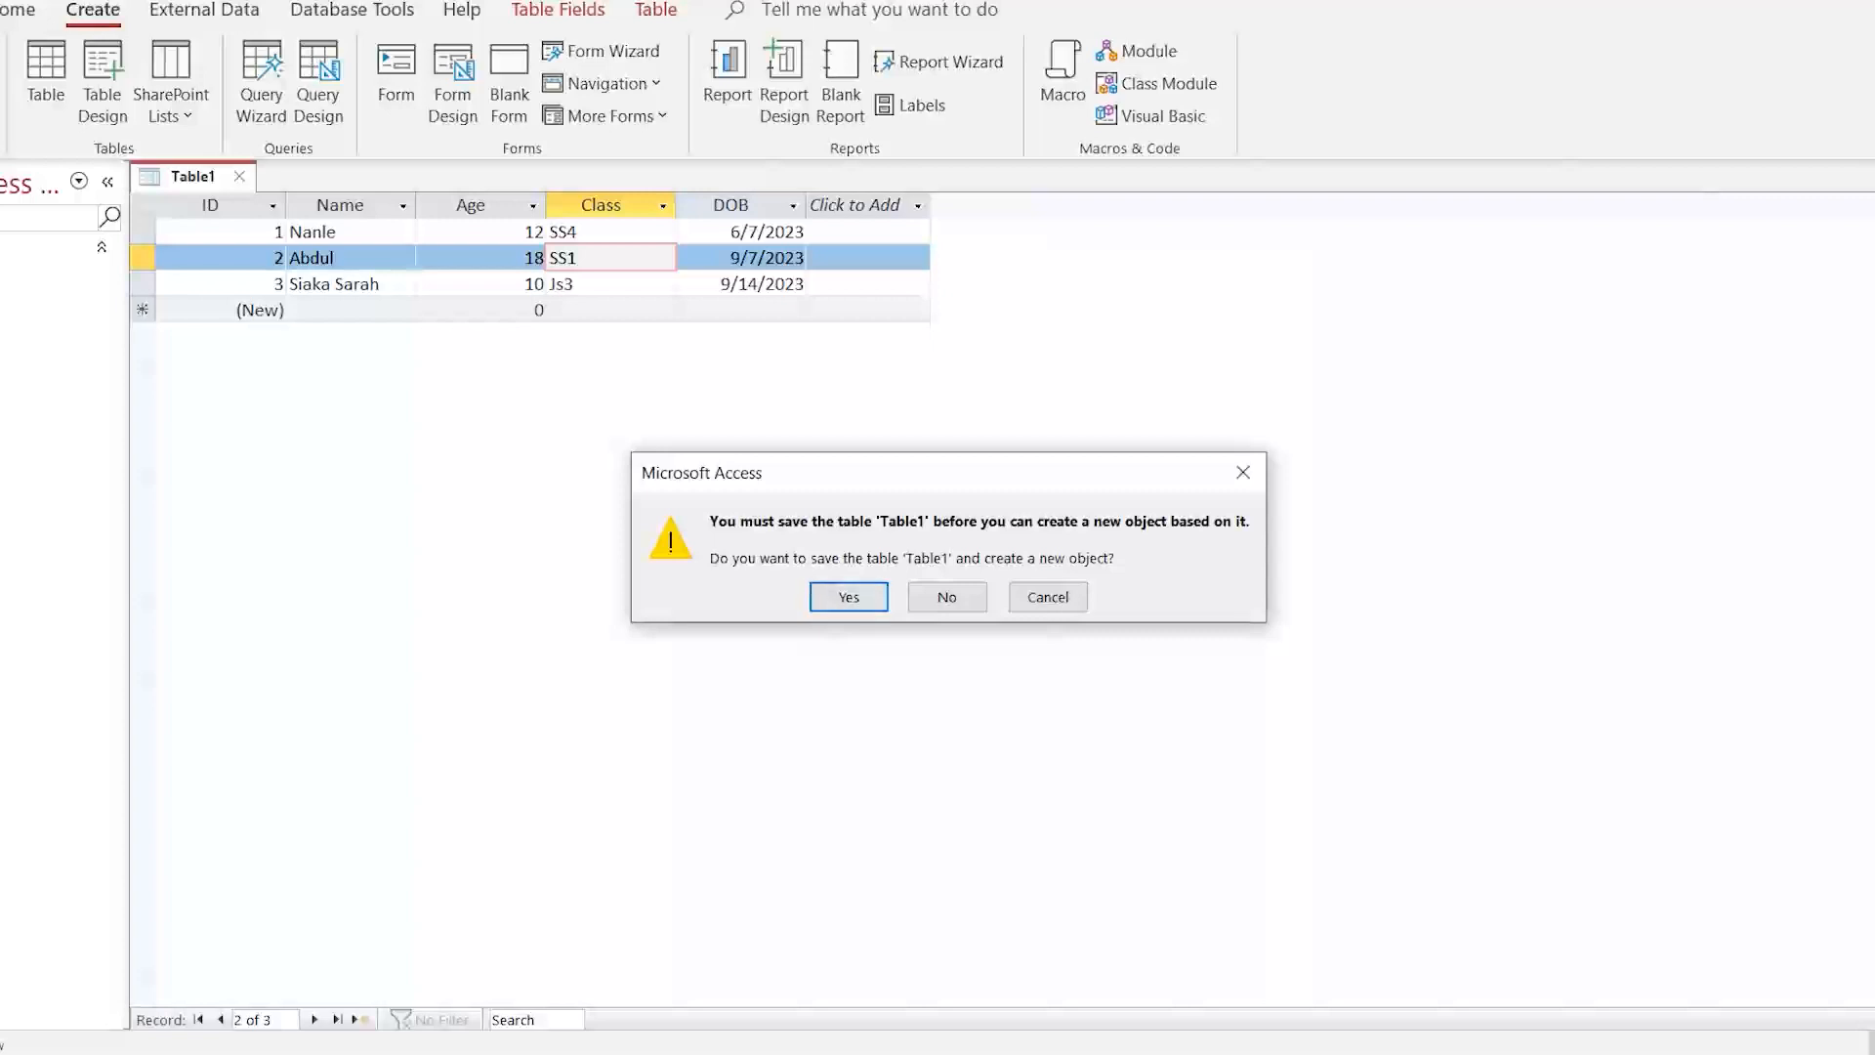
{"action": "left_click", "coordinate": [848, 597]}
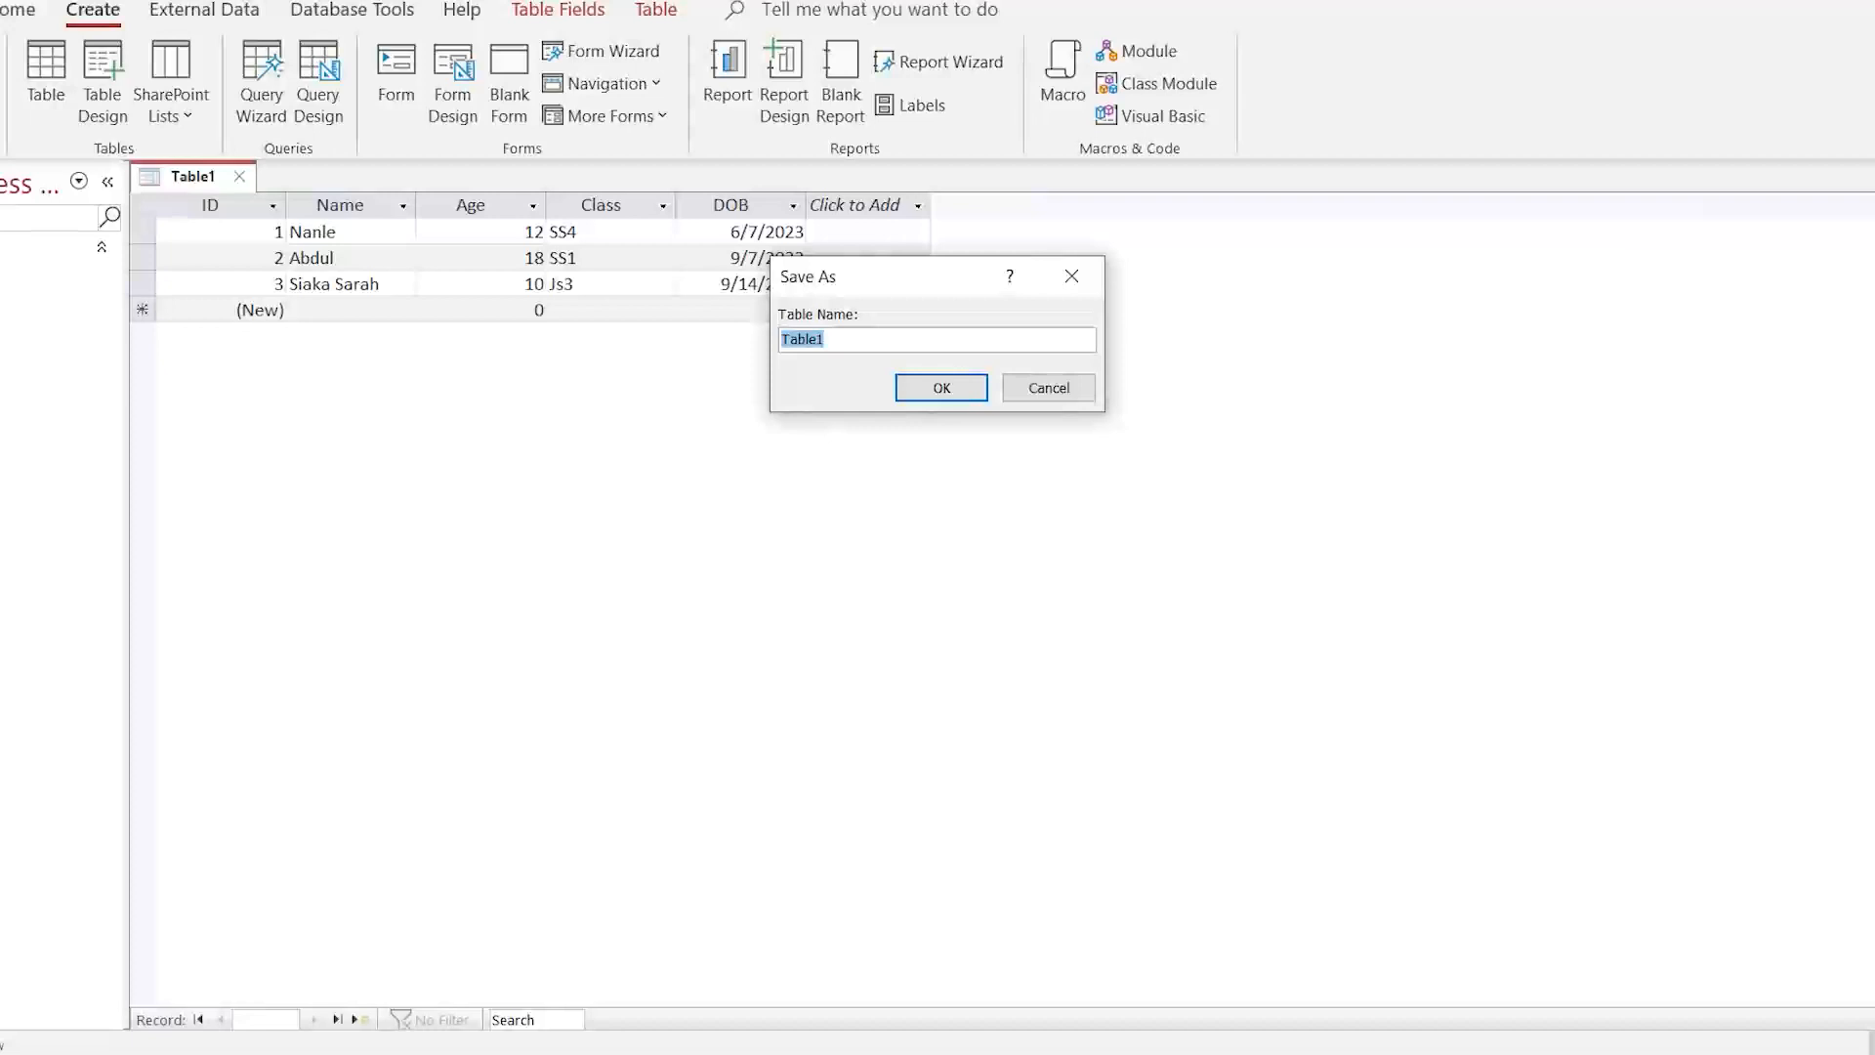
{"action": "type", "text": "Students"}
{"action": "key", "text": "Return"}
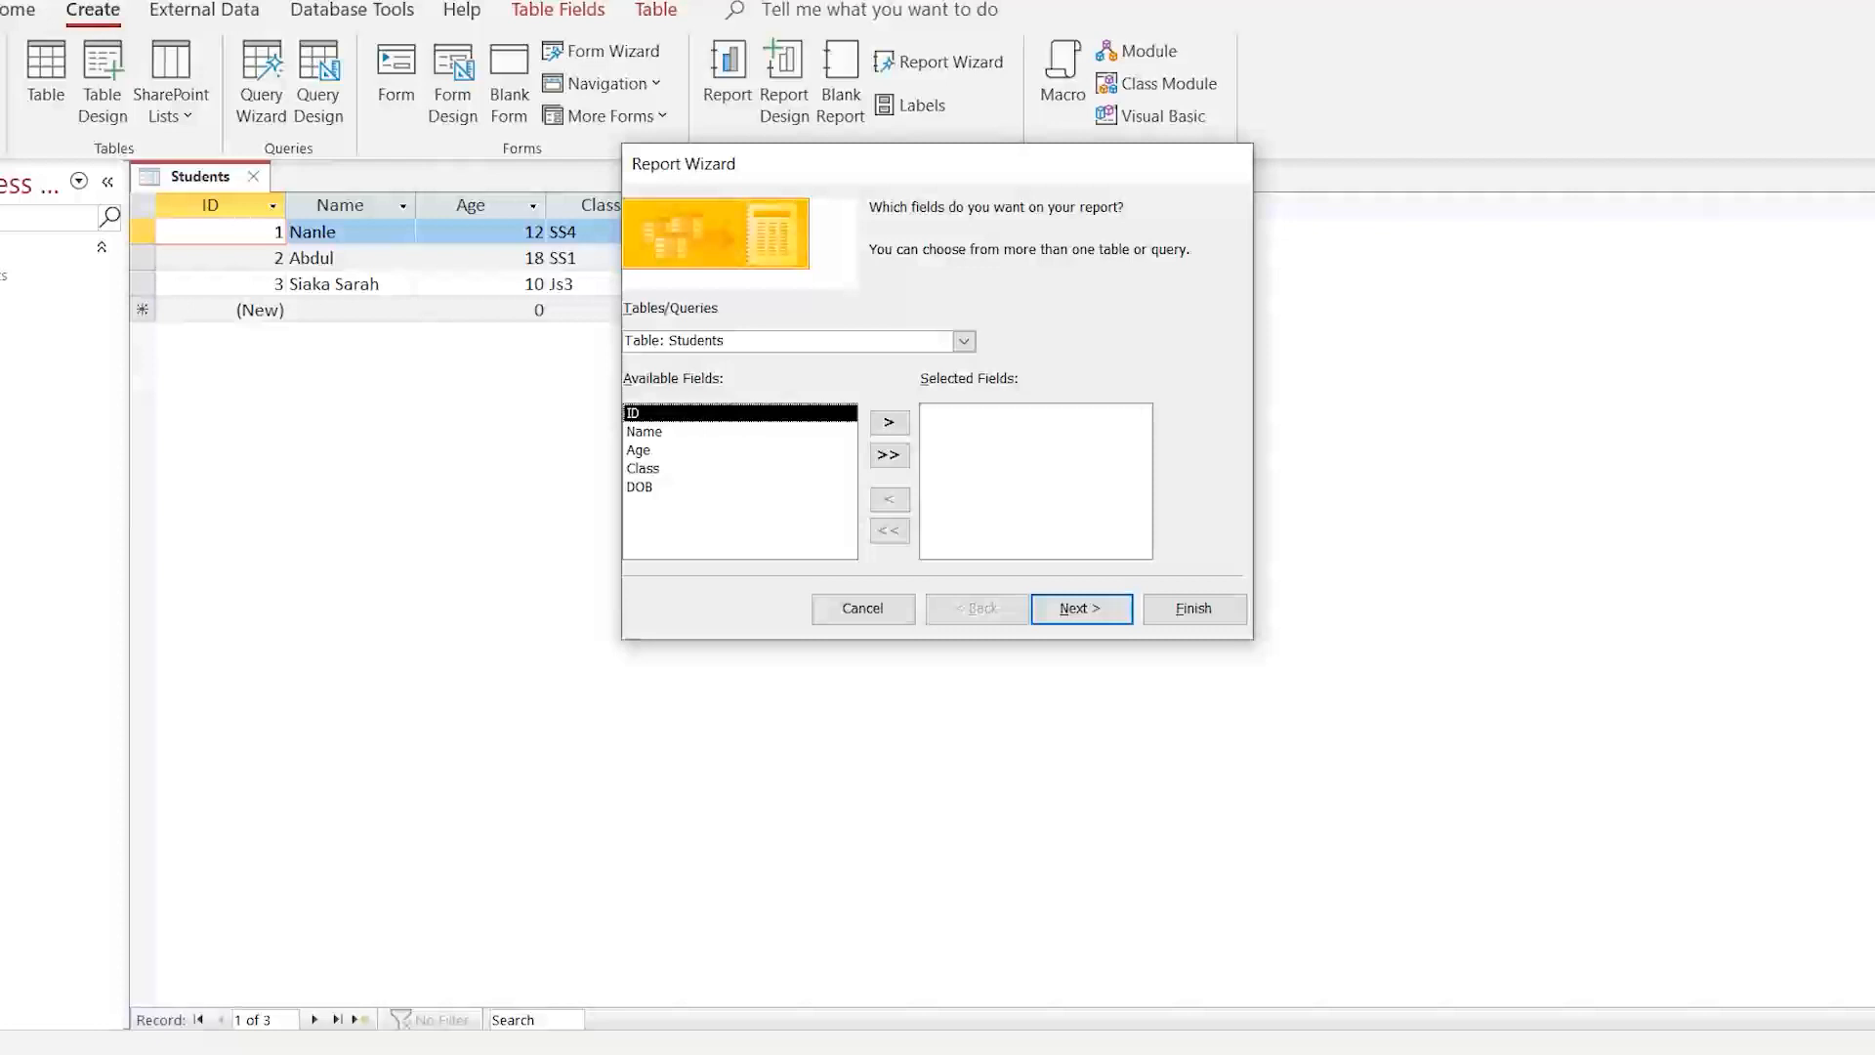
Step: Choose the Name and Class fields of the Students table for the report
{"action": "left_click", "coordinate": [645, 431]}
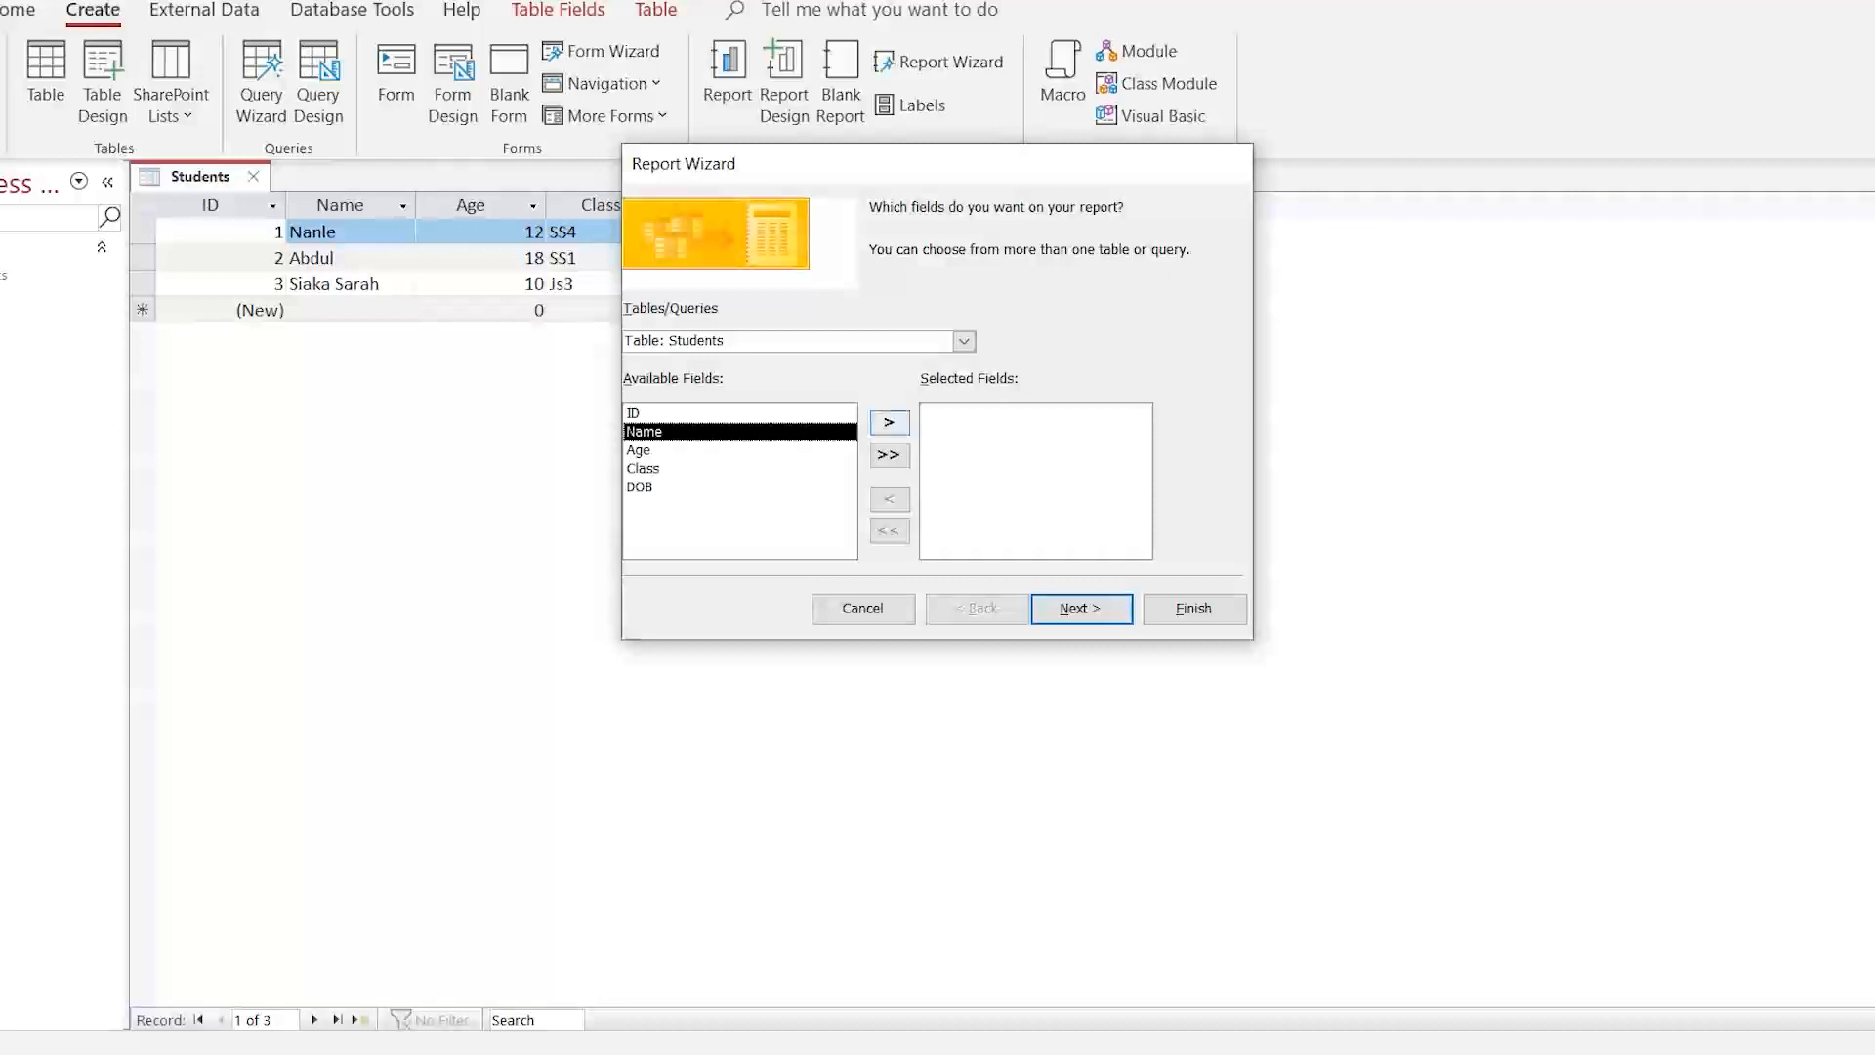
{"action": "left_click", "coordinate": [889, 422]}
{"action": "left_click", "coordinate": [645, 450]}
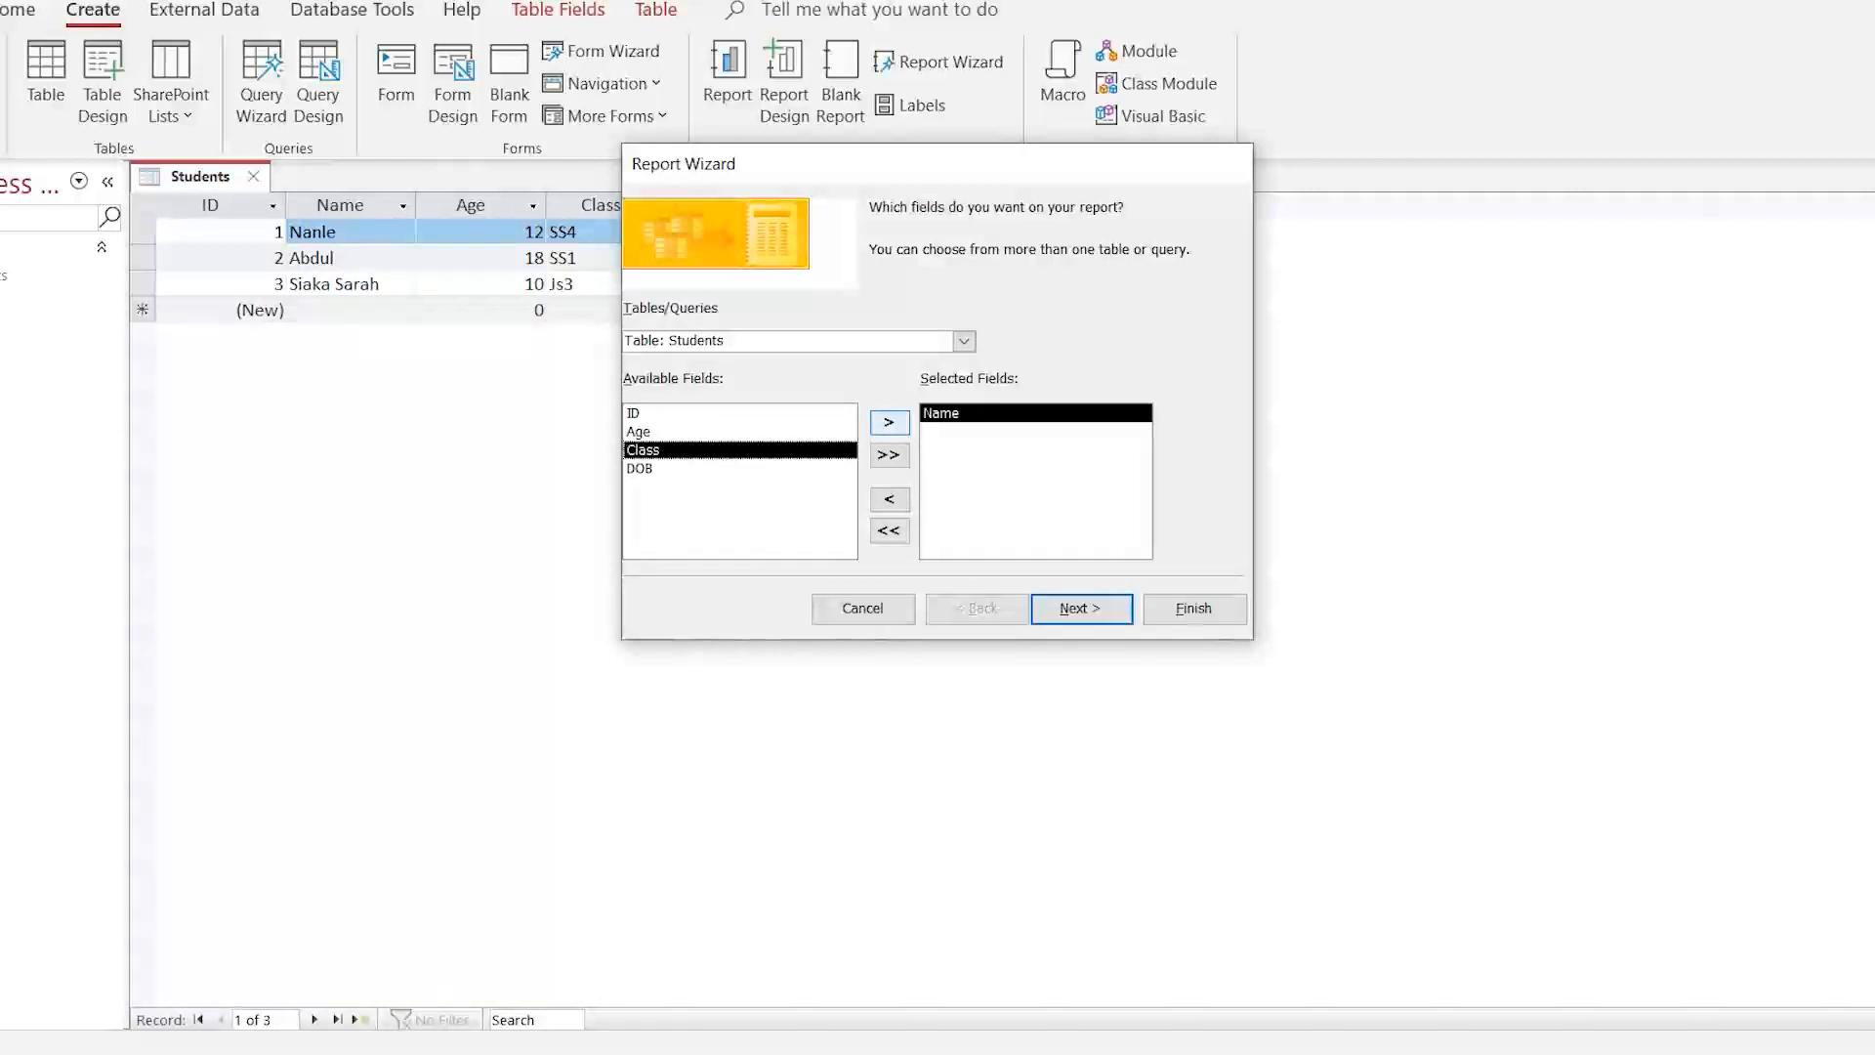
{"action": "left_click", "coordinate": [889, 421]}
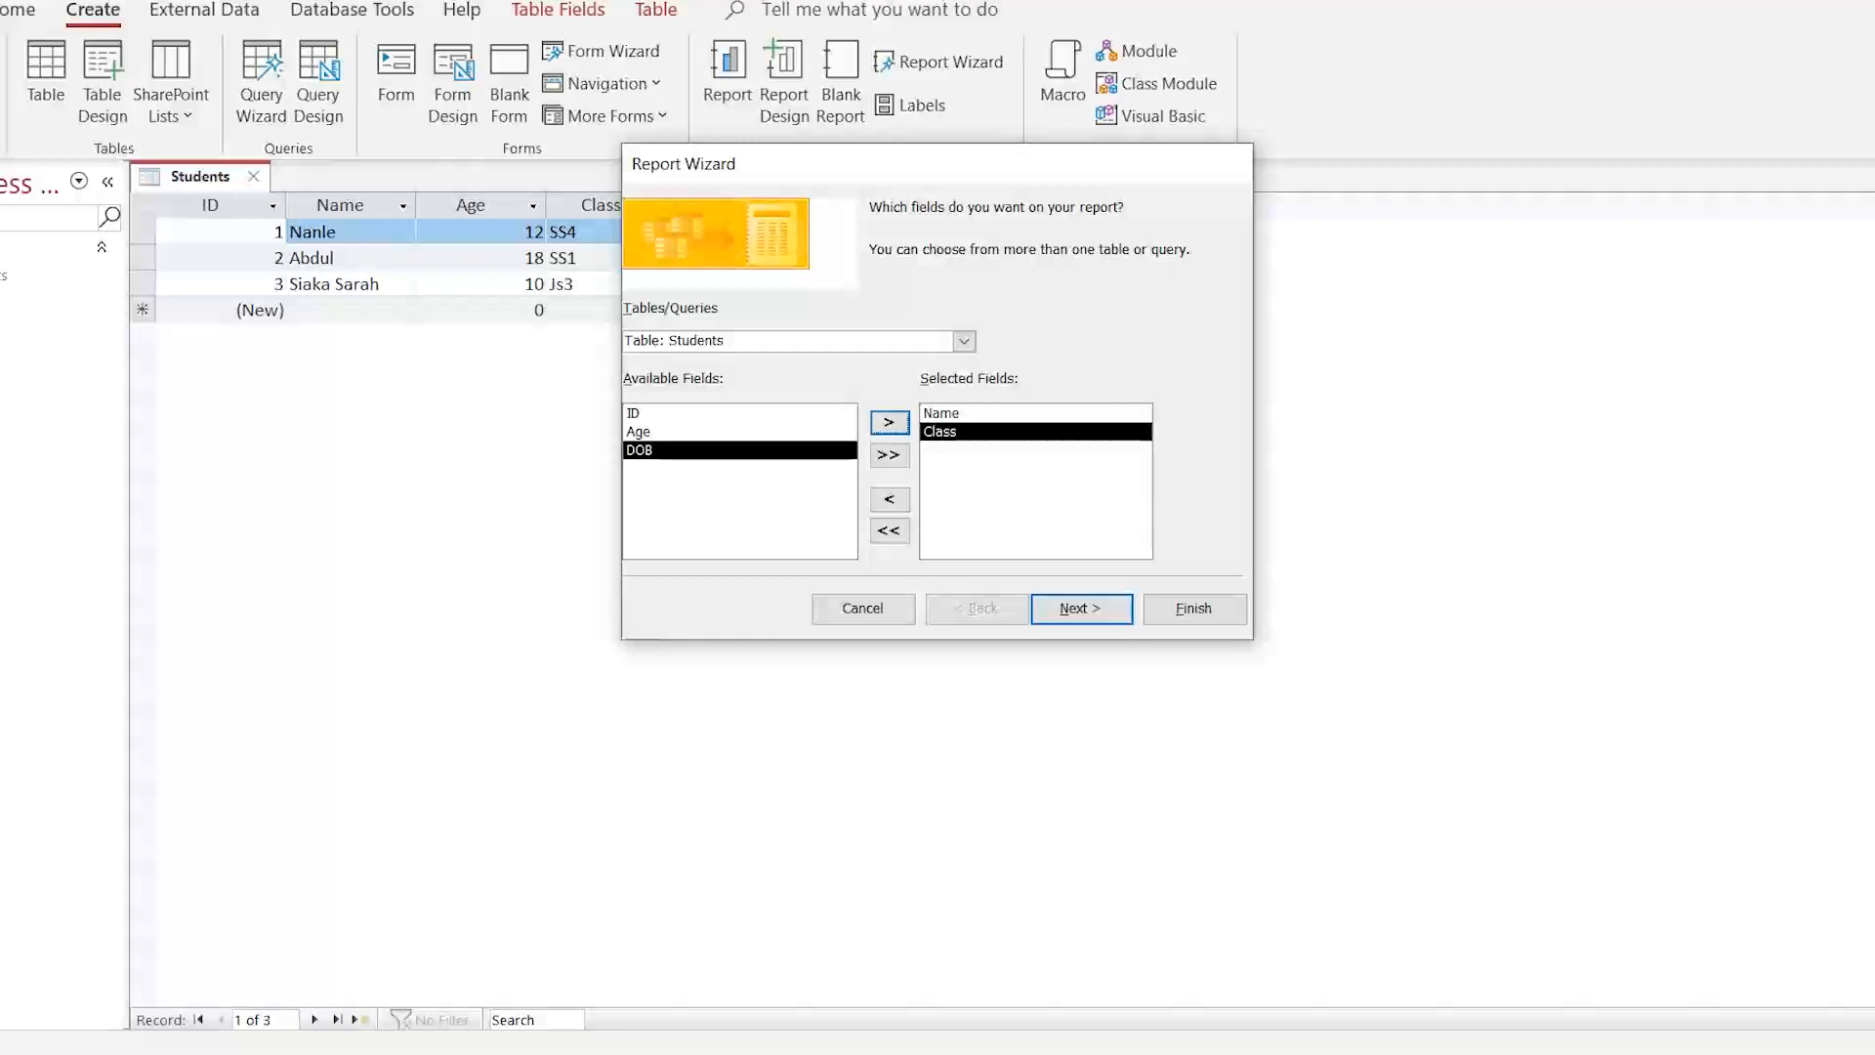
{"action": "left_click", "coordinate": [890, 499]}
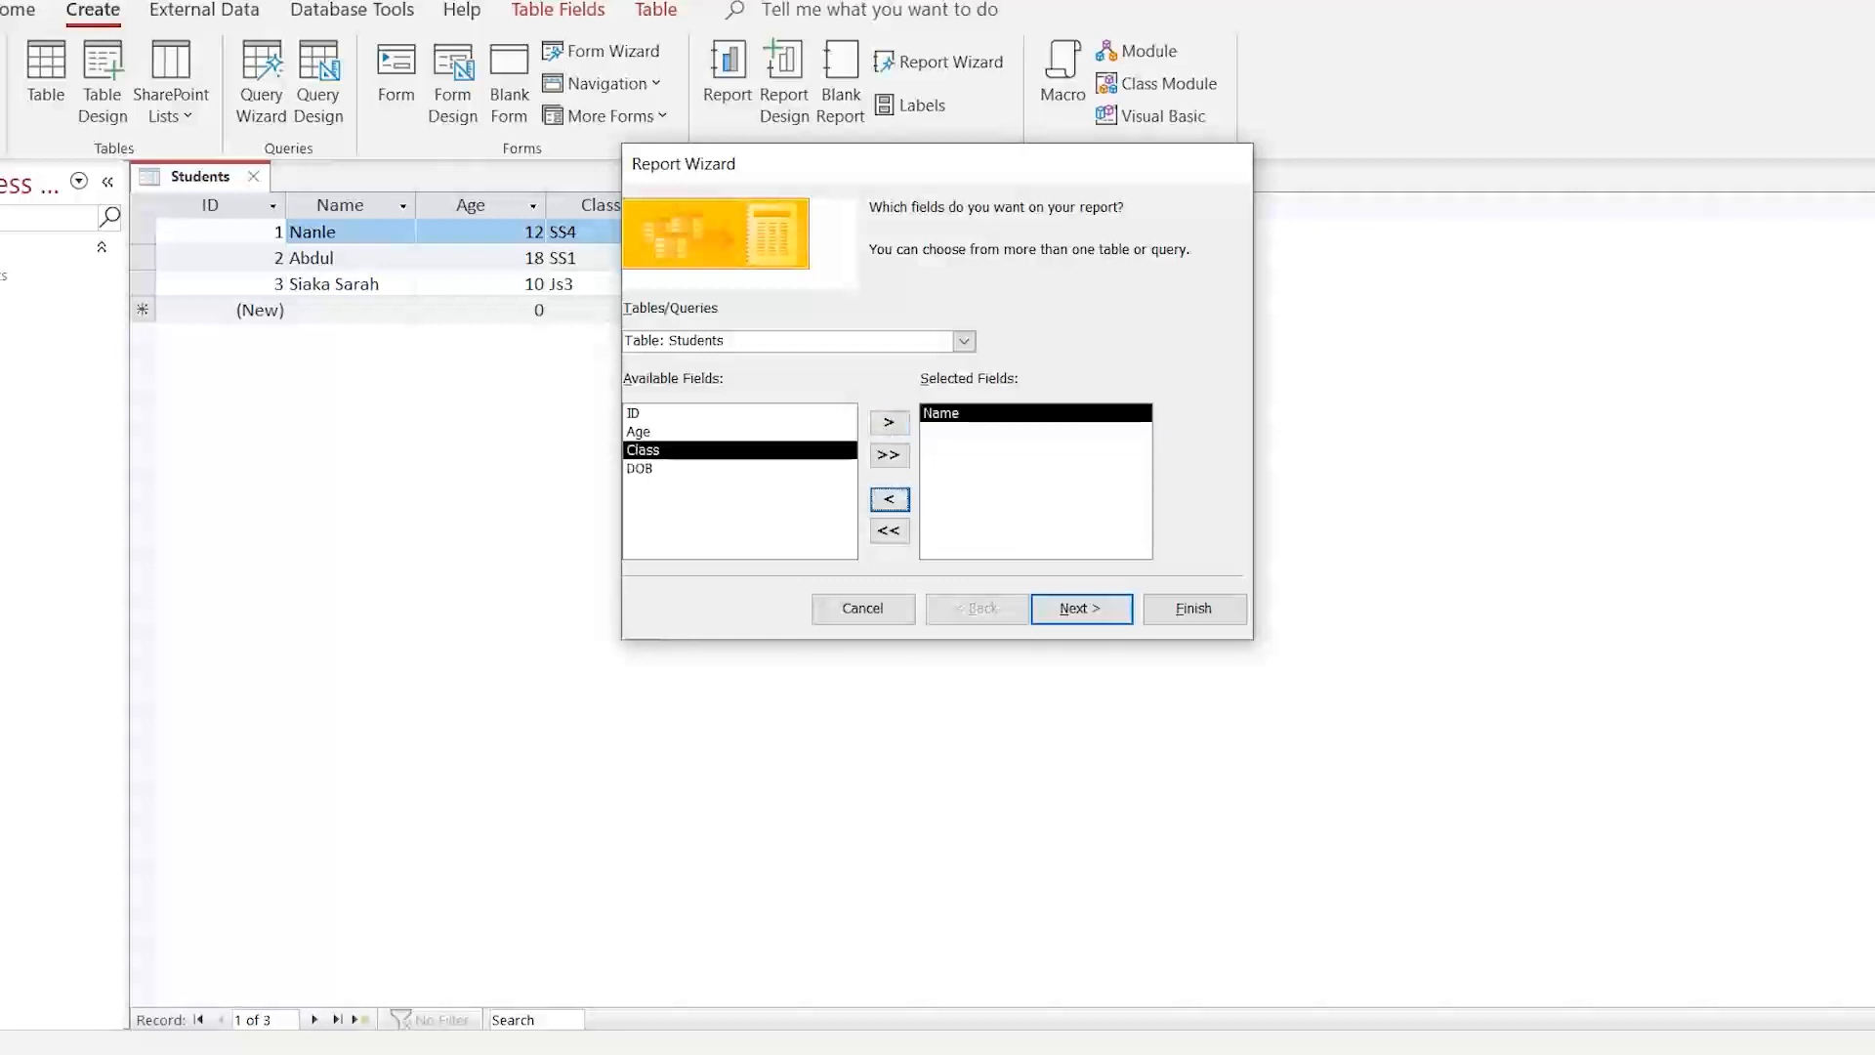
{"action": "left_click", "coordinate": [889, 422]}
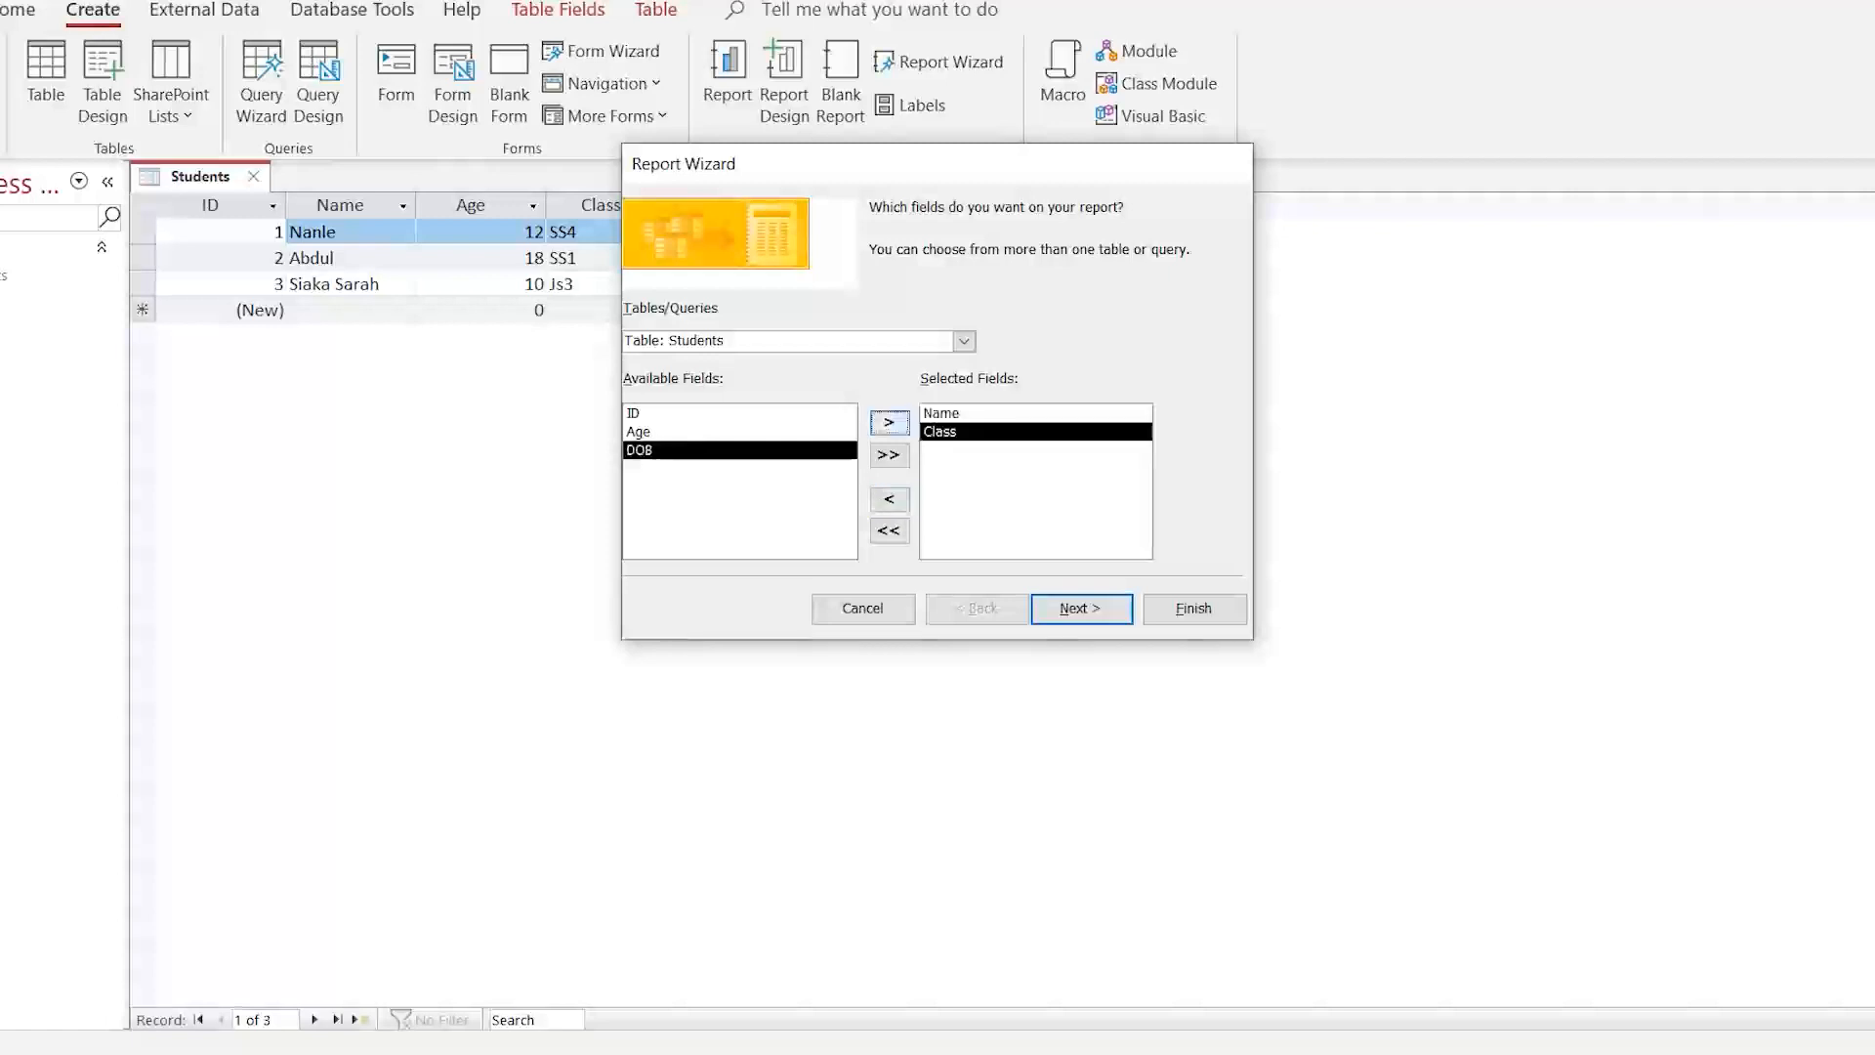
Step: Leave the report without grouping levels and sort its records by Name in descending order
{"action": "left_click", "coordinate": [1081, 608]}
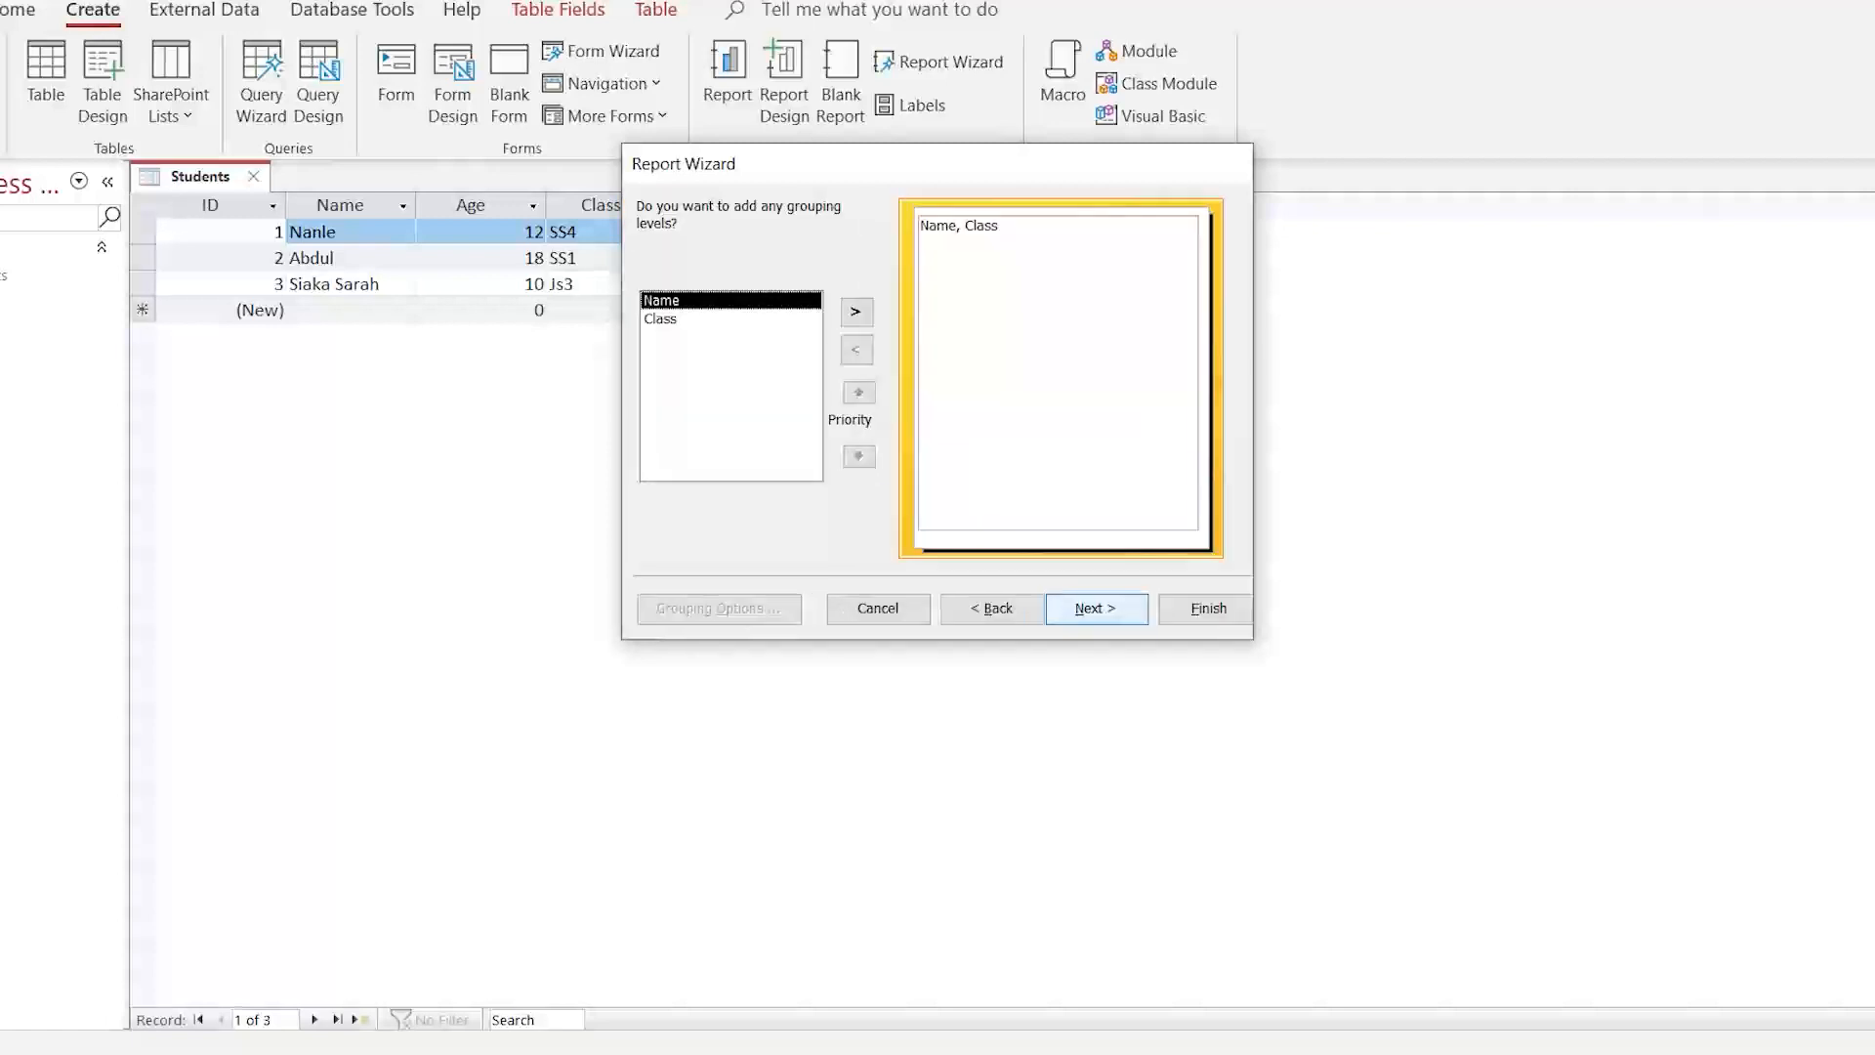
{"action": "left_click", "coordinate": [1084, 607]}
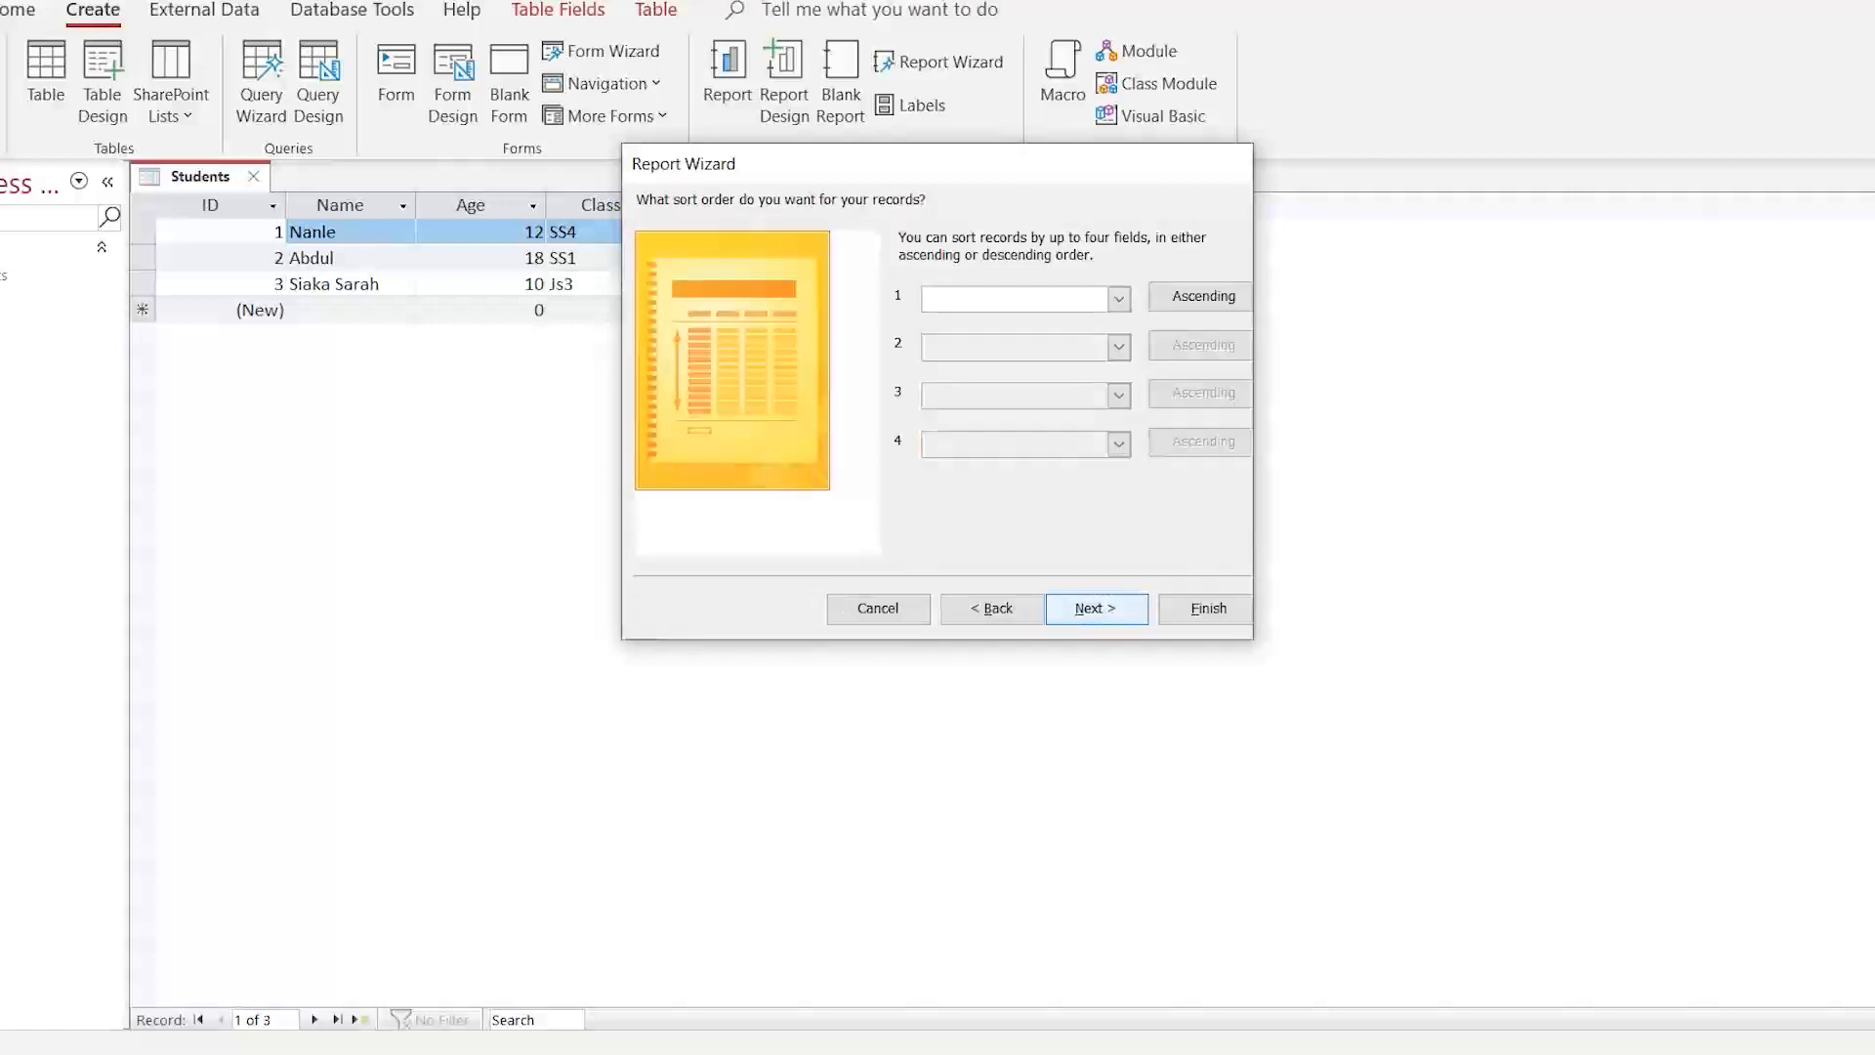
{"action": "key", "text": "Return"}
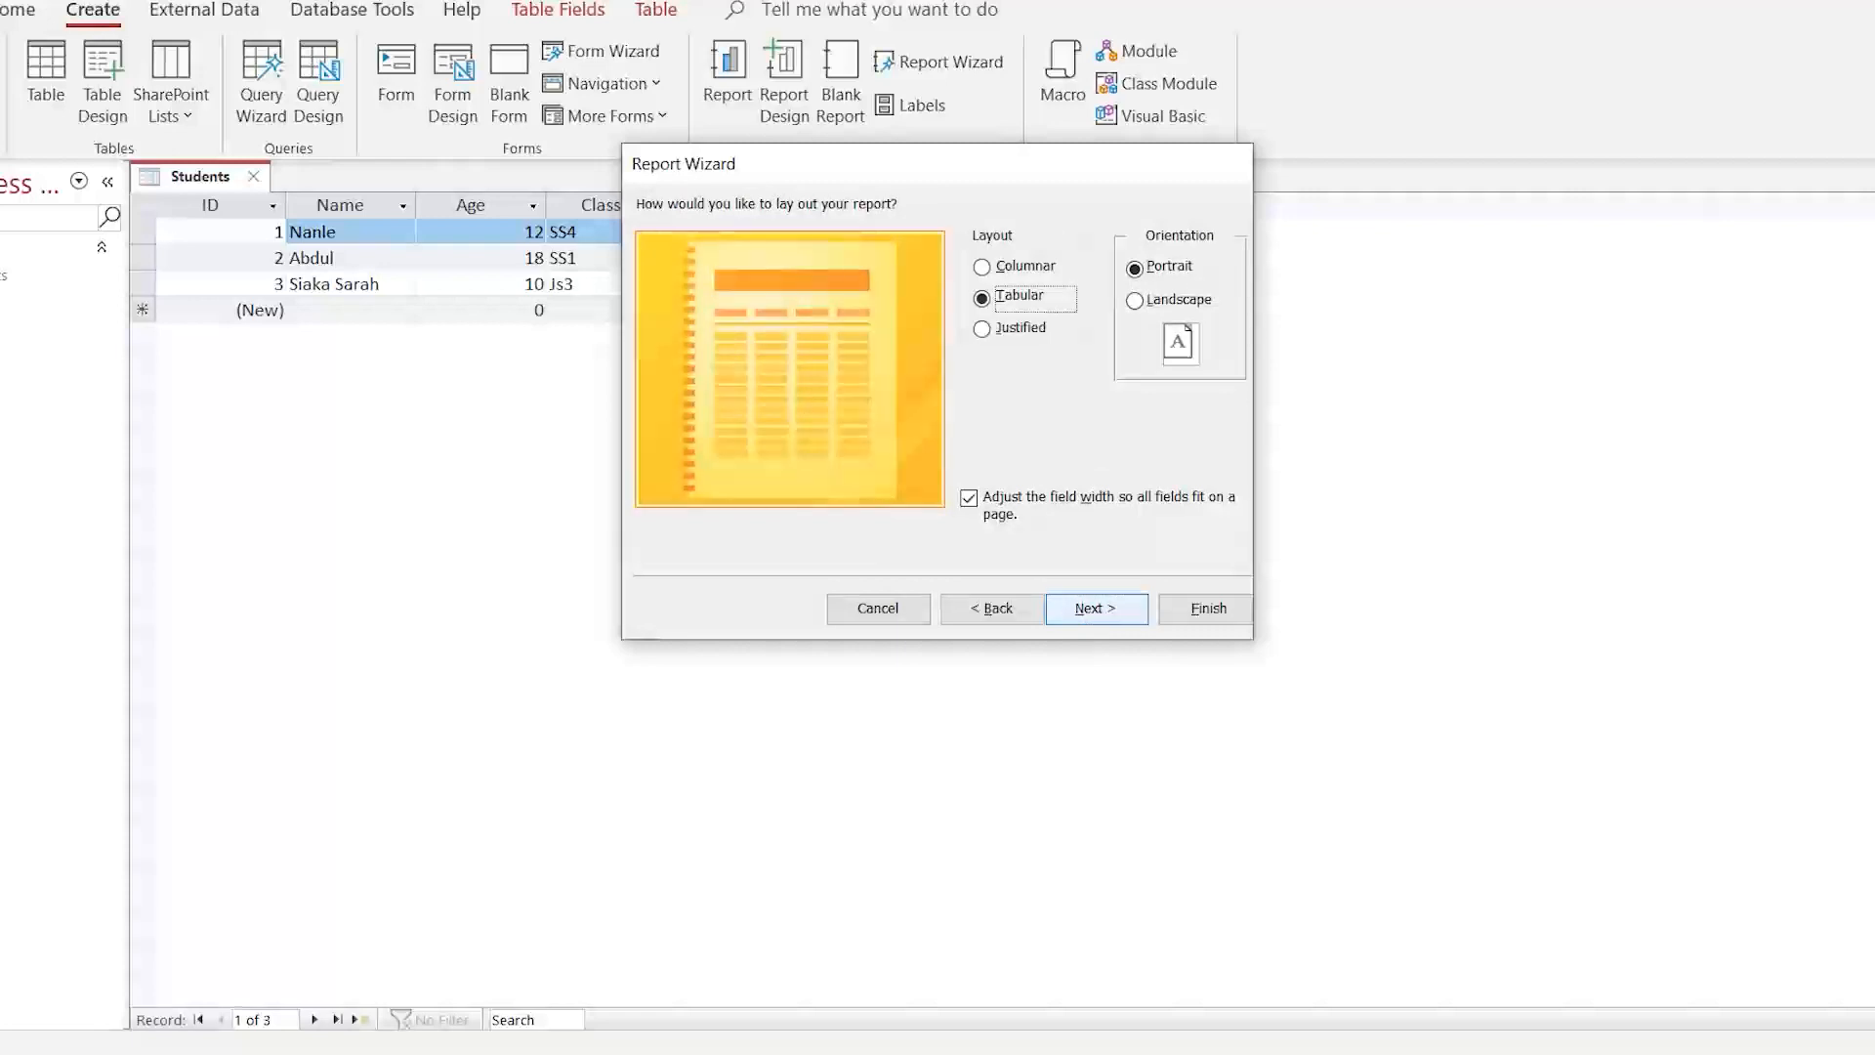
{"action": "left_click", "coordinate": [991, 607]}
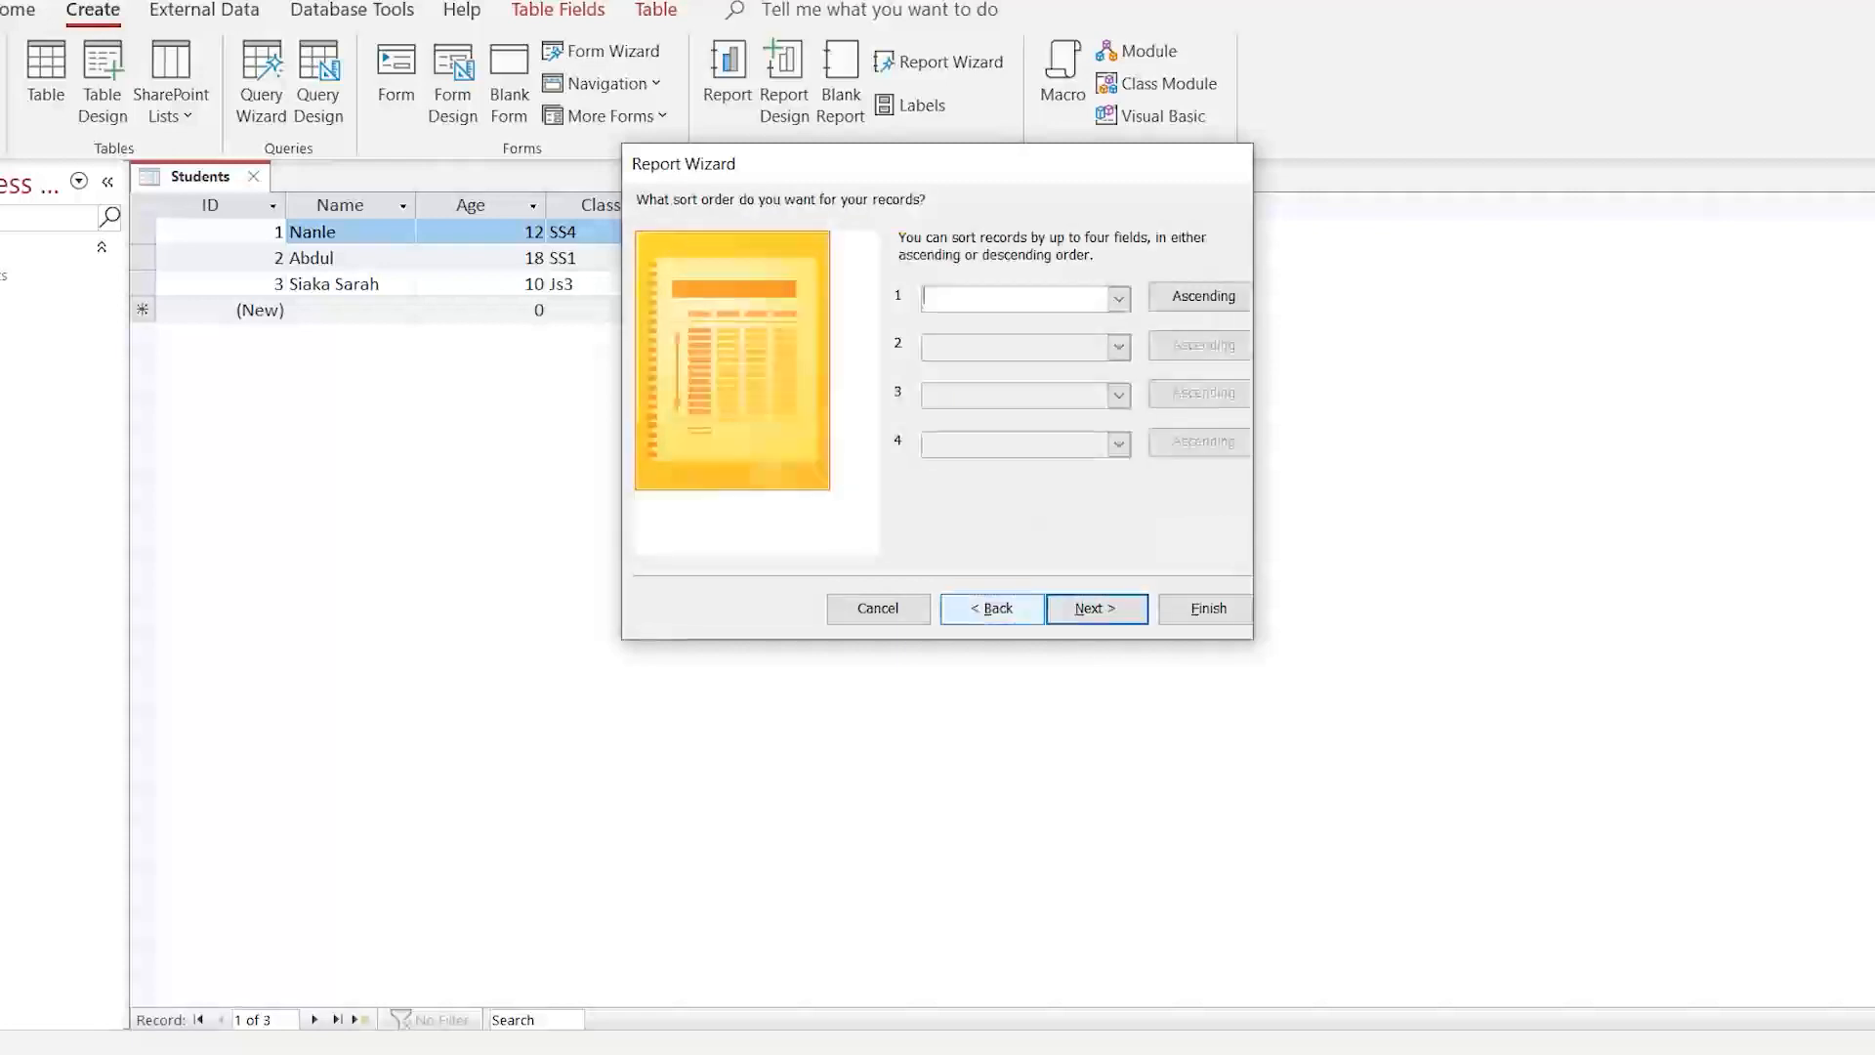
{"action": "left_click", "coordinate": [1118, 297]}
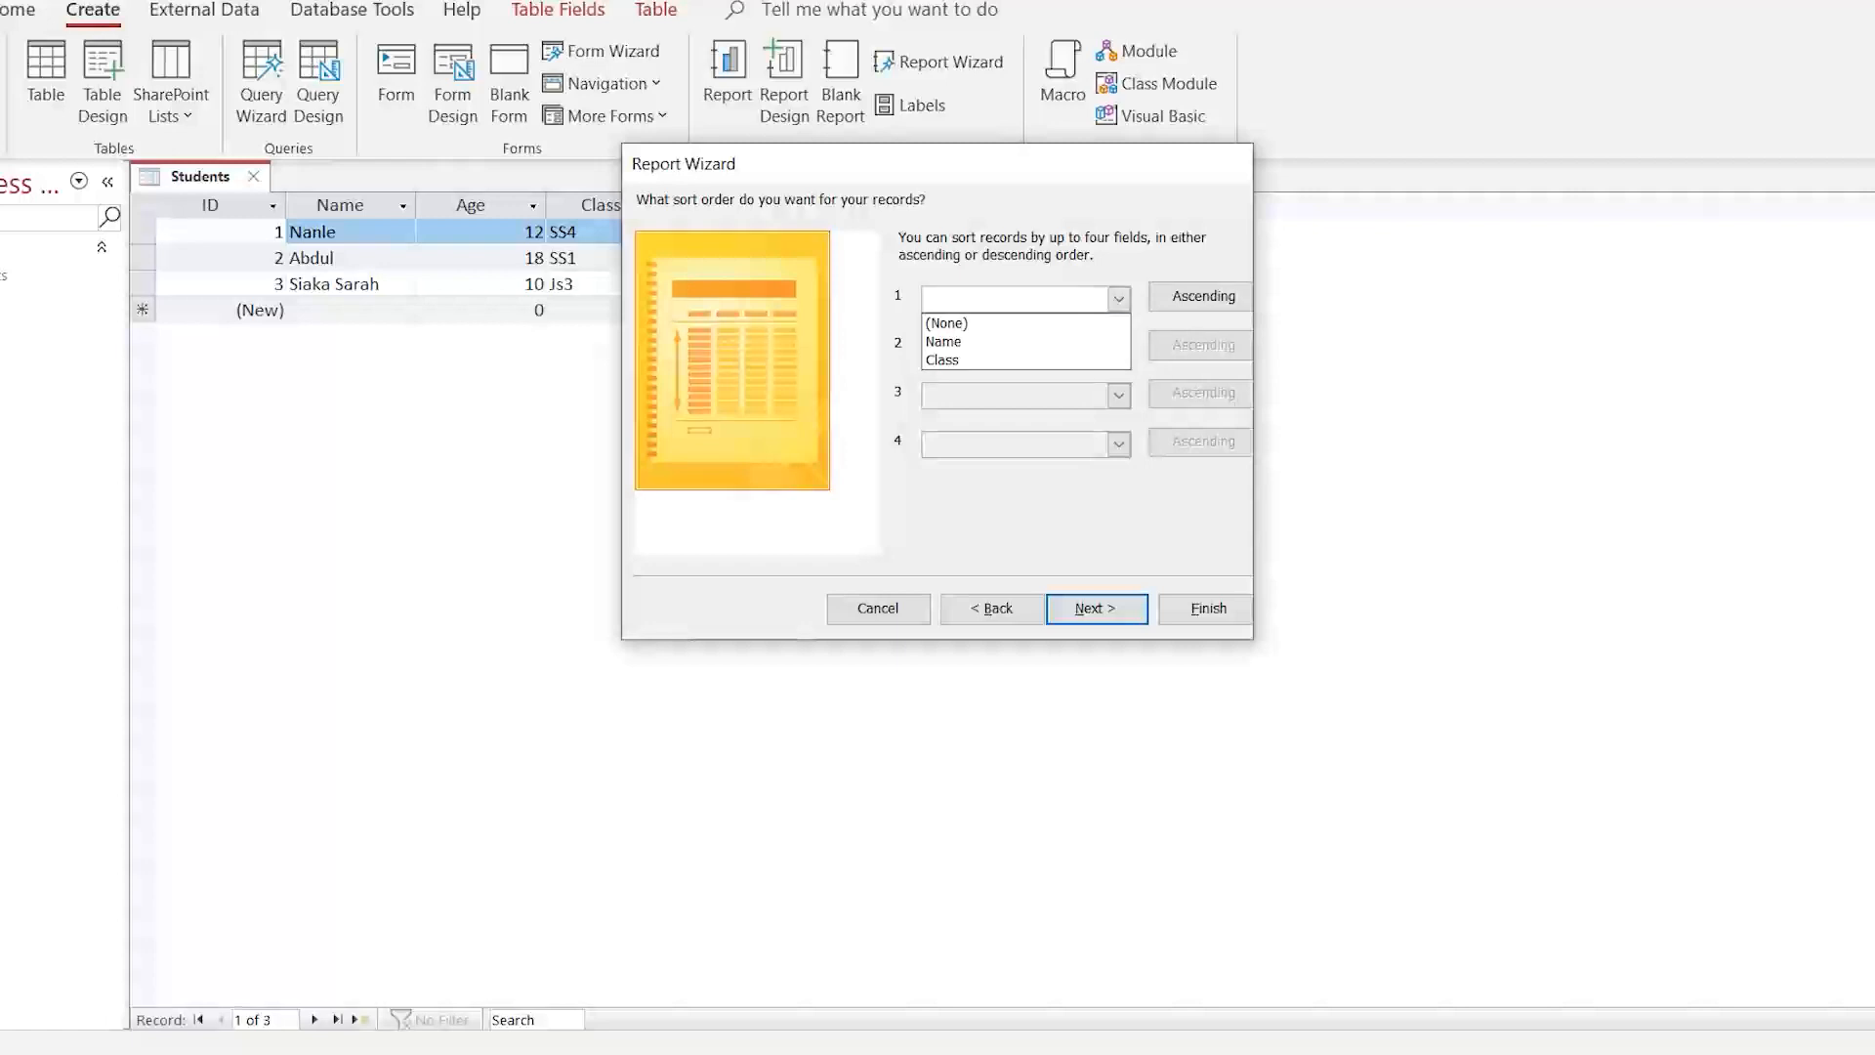
{"action": "left_click", "coordinate": [1025, 342]}
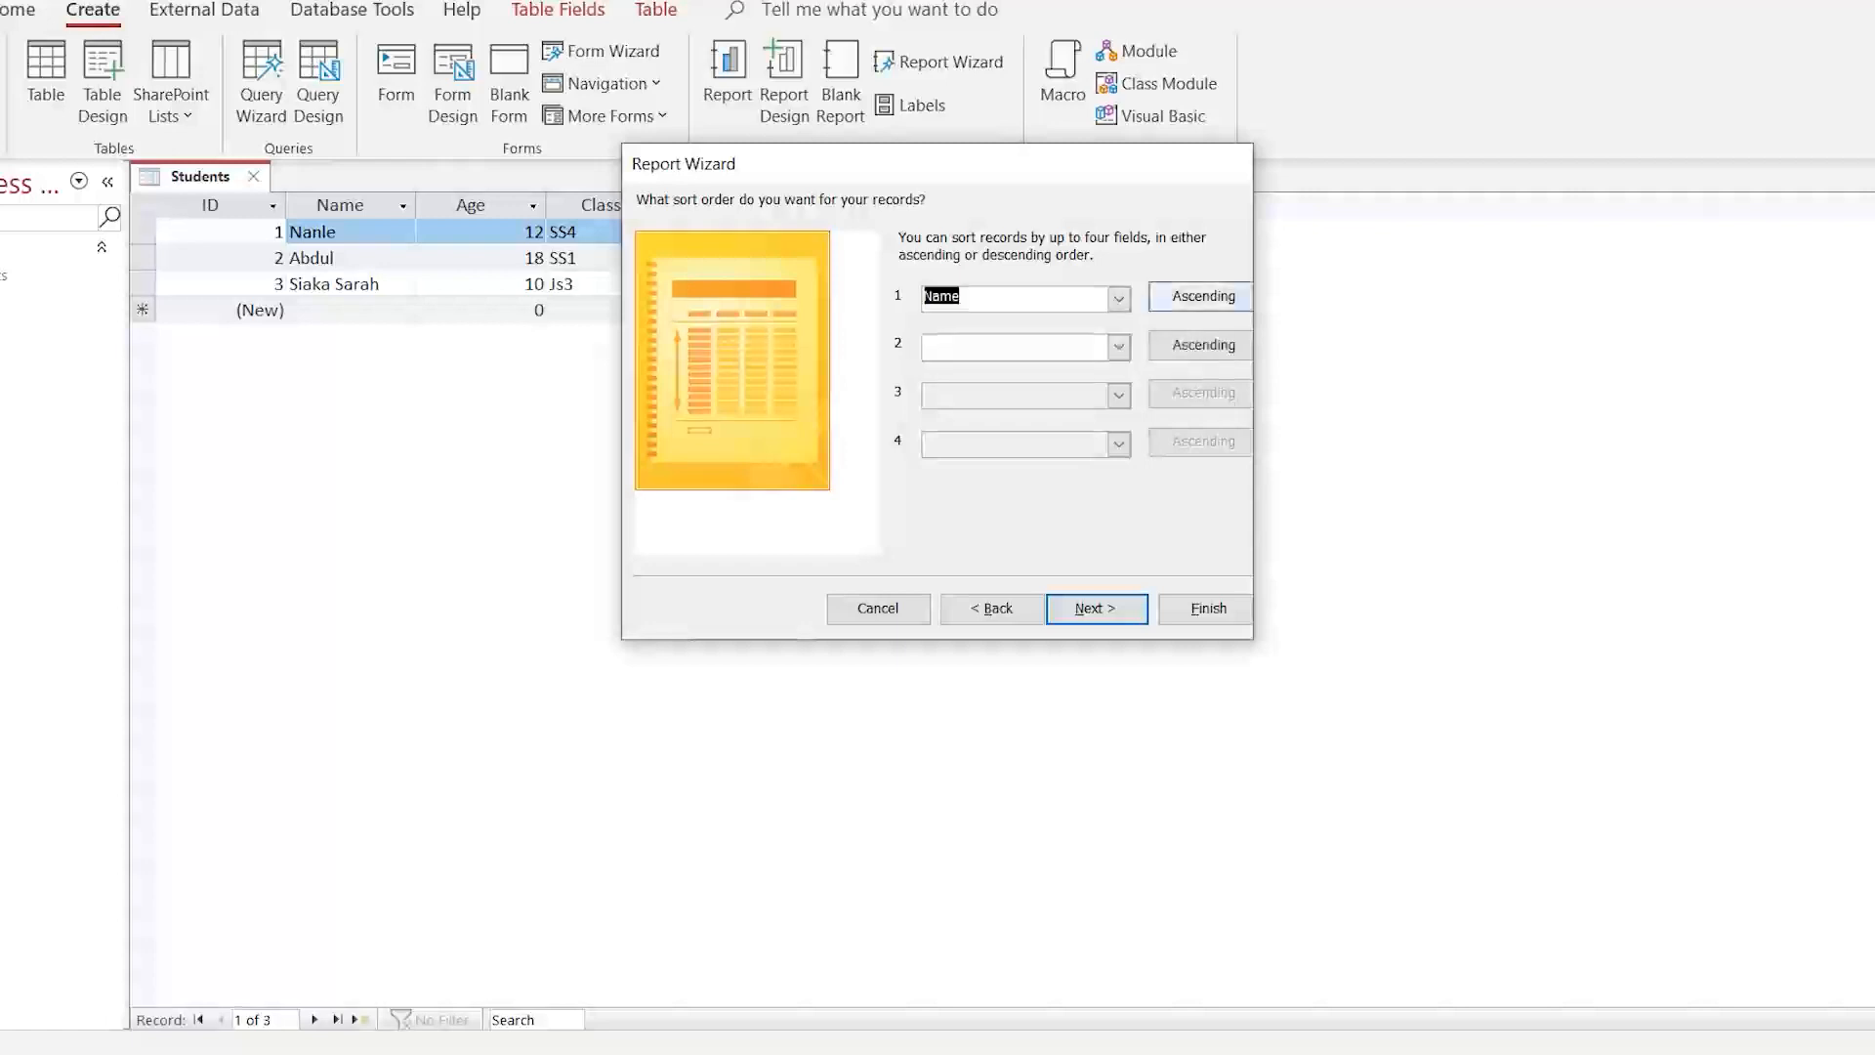
{"action": "left_click", "coordinate": [1203, 297]}
{"action": "left_click", "coordinate": [1203, 297]}
{"action": "left_click", "coordinate": [1203, 297]}
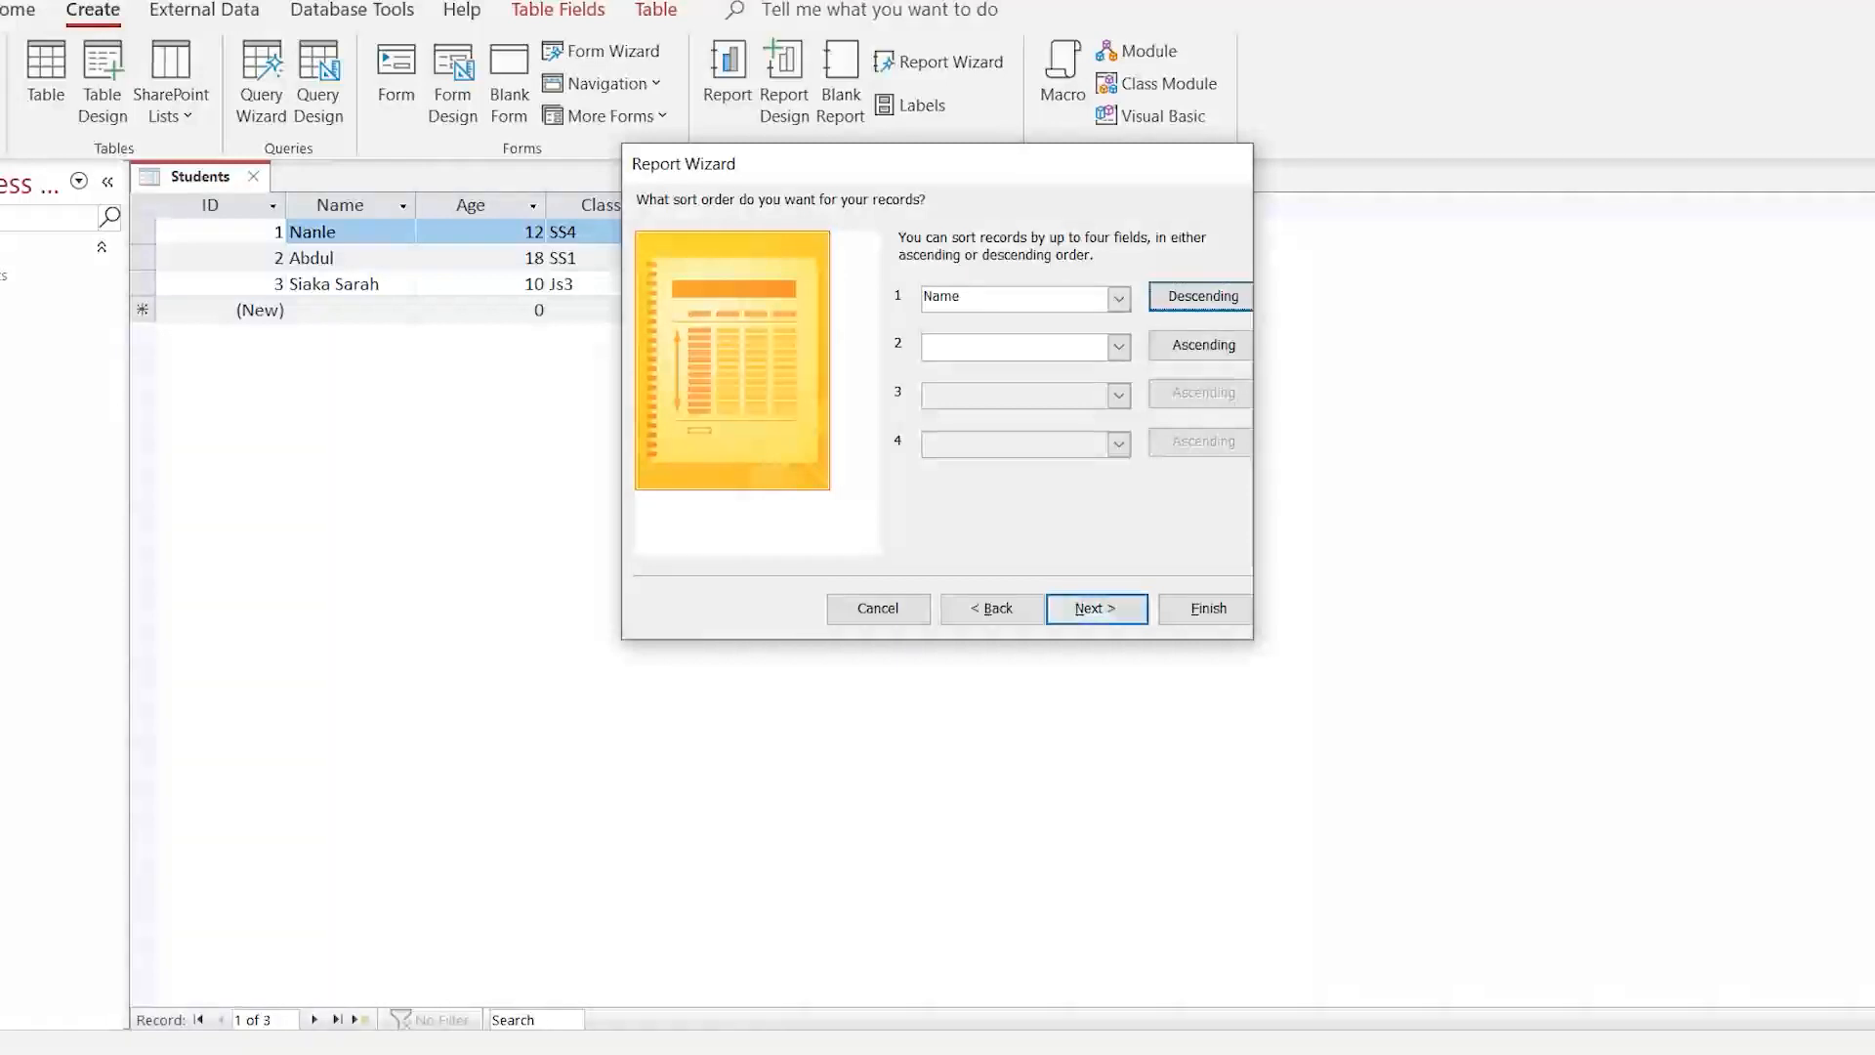
Step: Keep the tabular portrait layout and the title Students, and finish the report with its preview open
{"action": "key", "text": "Return"}
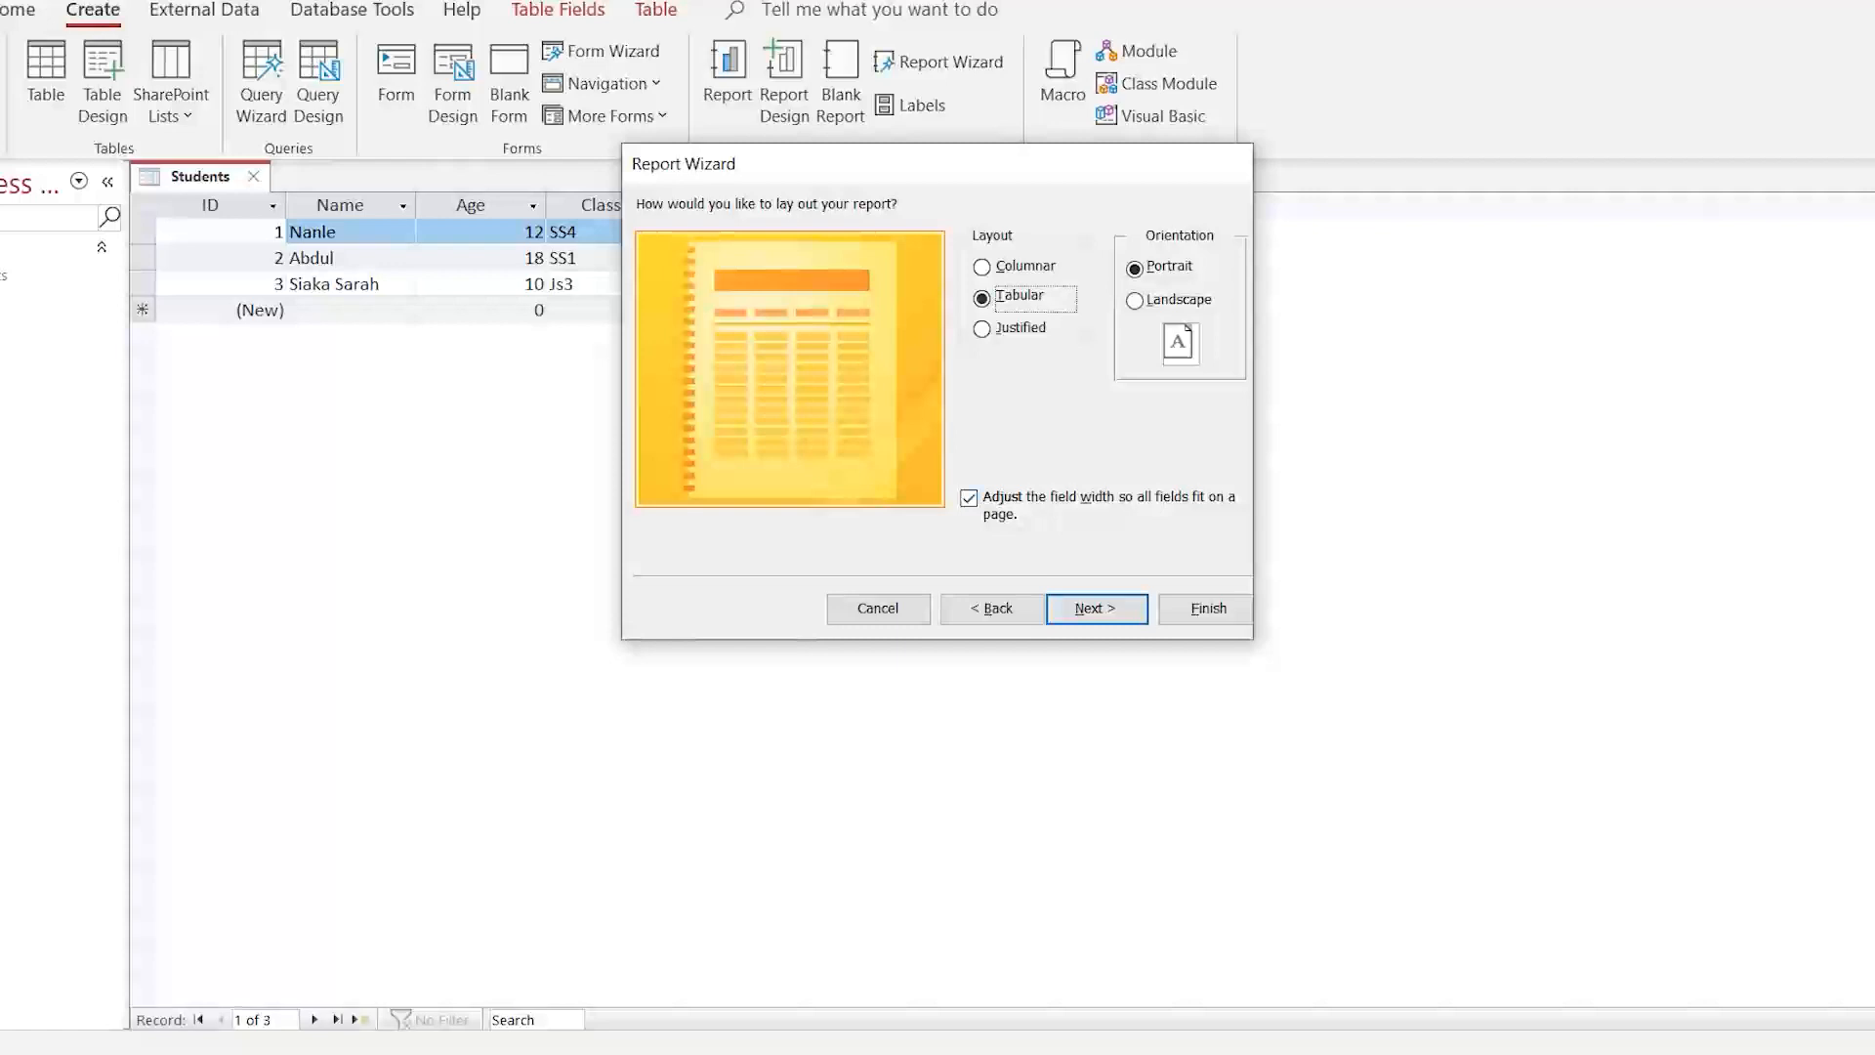
{"action": "key", "text": "Return"}
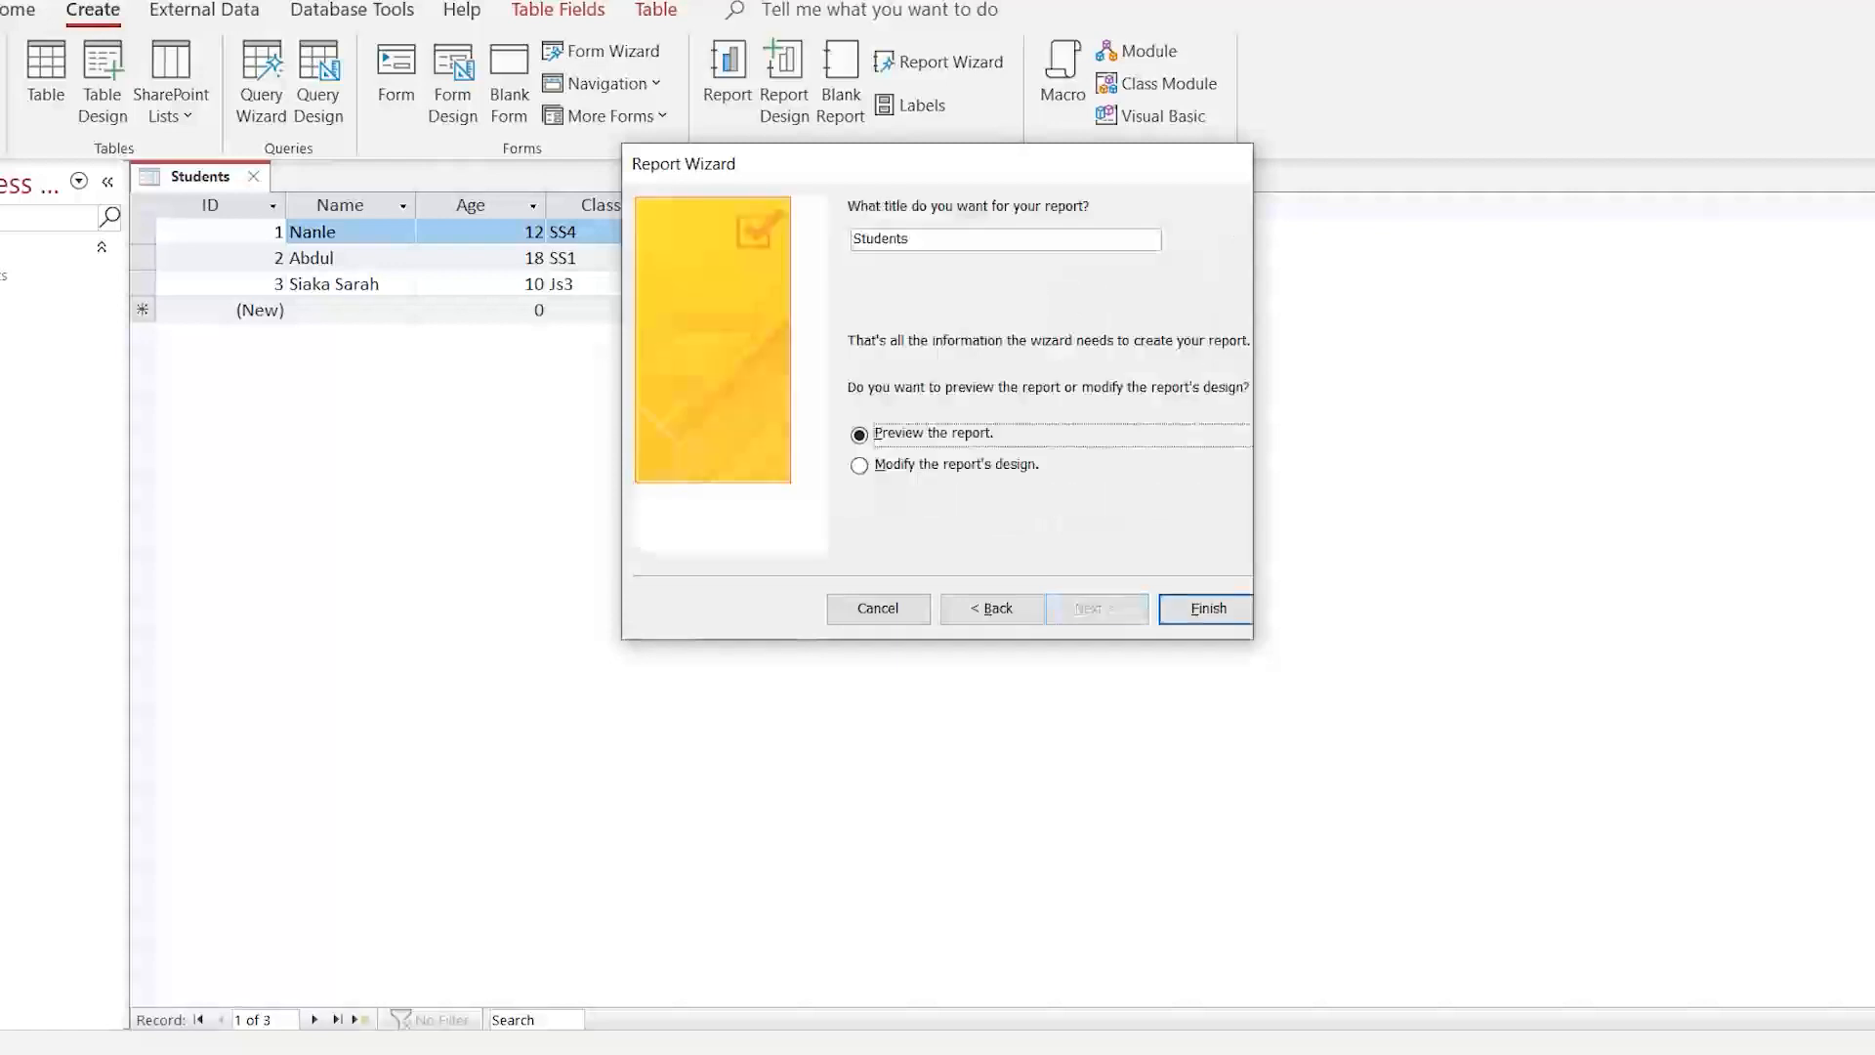
{"action": "key", "text": "Return"}
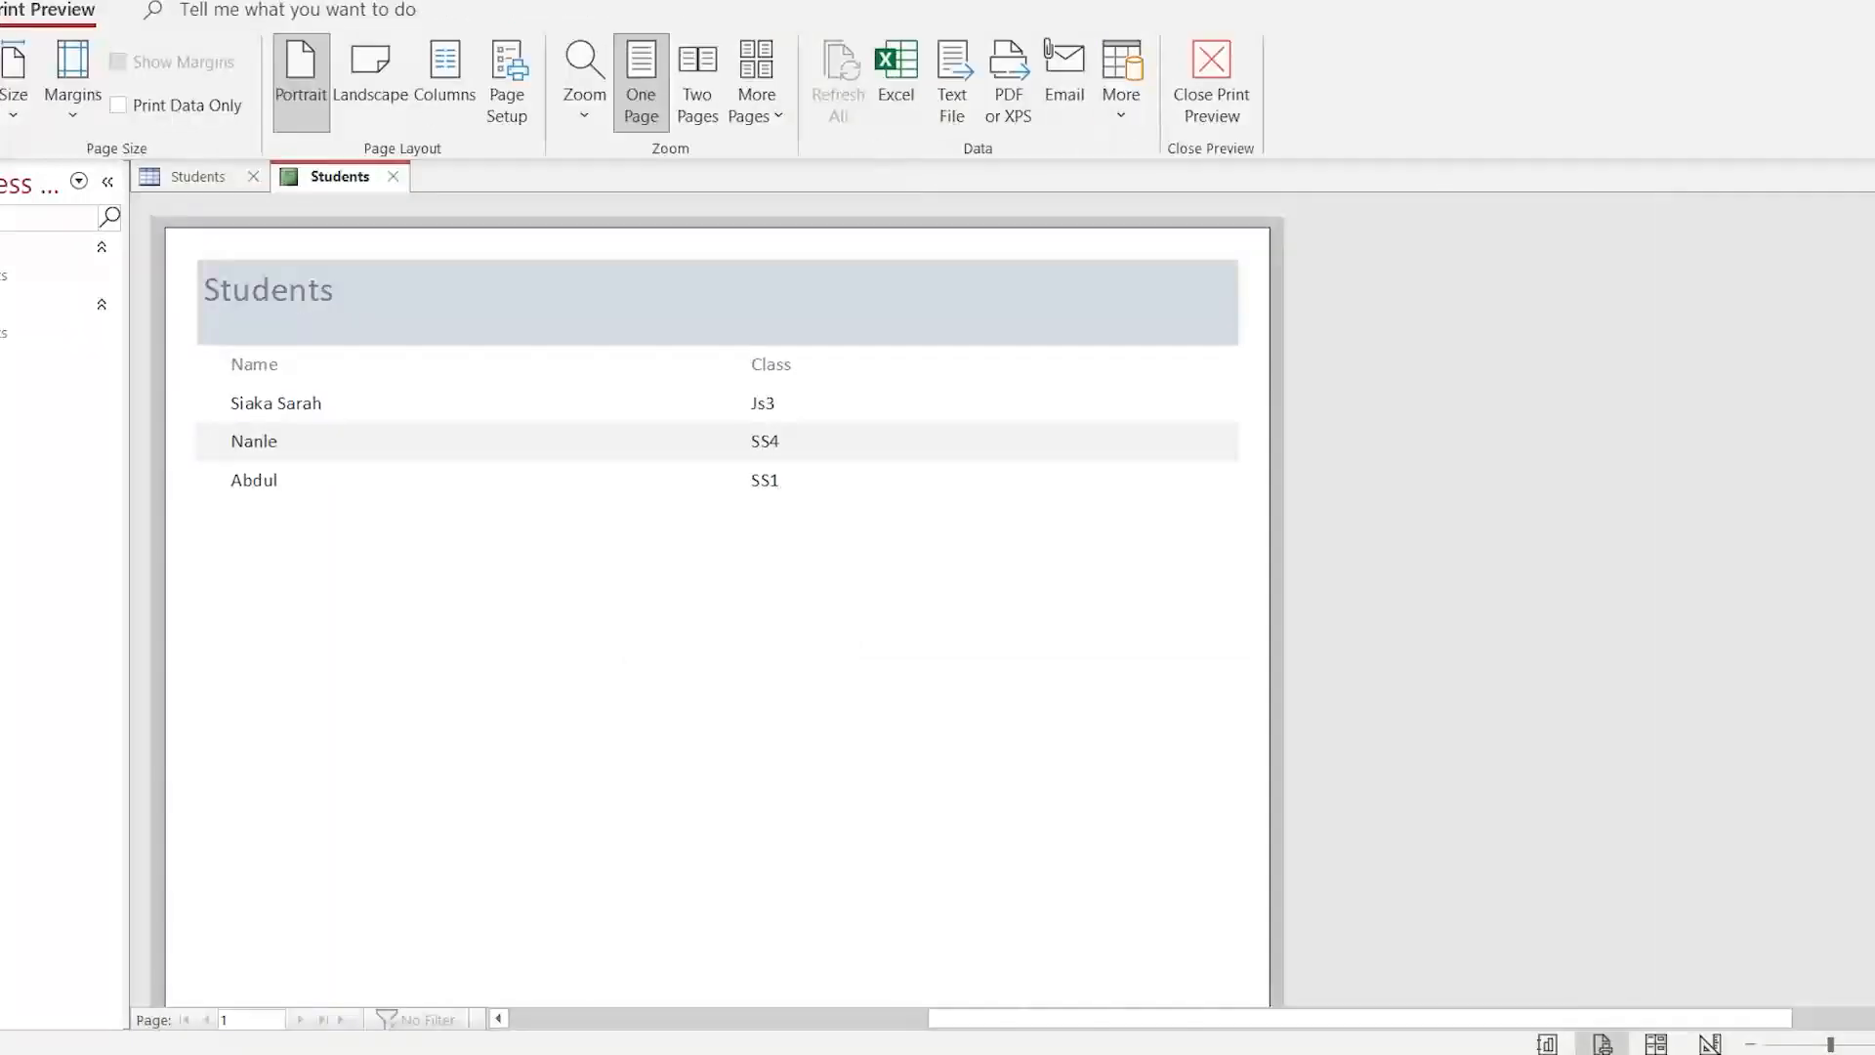
Step: Look over the page of the Students report in the print preview
{"action": "left_click", "coordinate": [1001, 476]}
{"action": "left_click", "coordinate": [1001, 476]}
{"action": "scroll", "coordinate": [1001, 599], "scroll_direction": "up", "scroll_amount": 5}
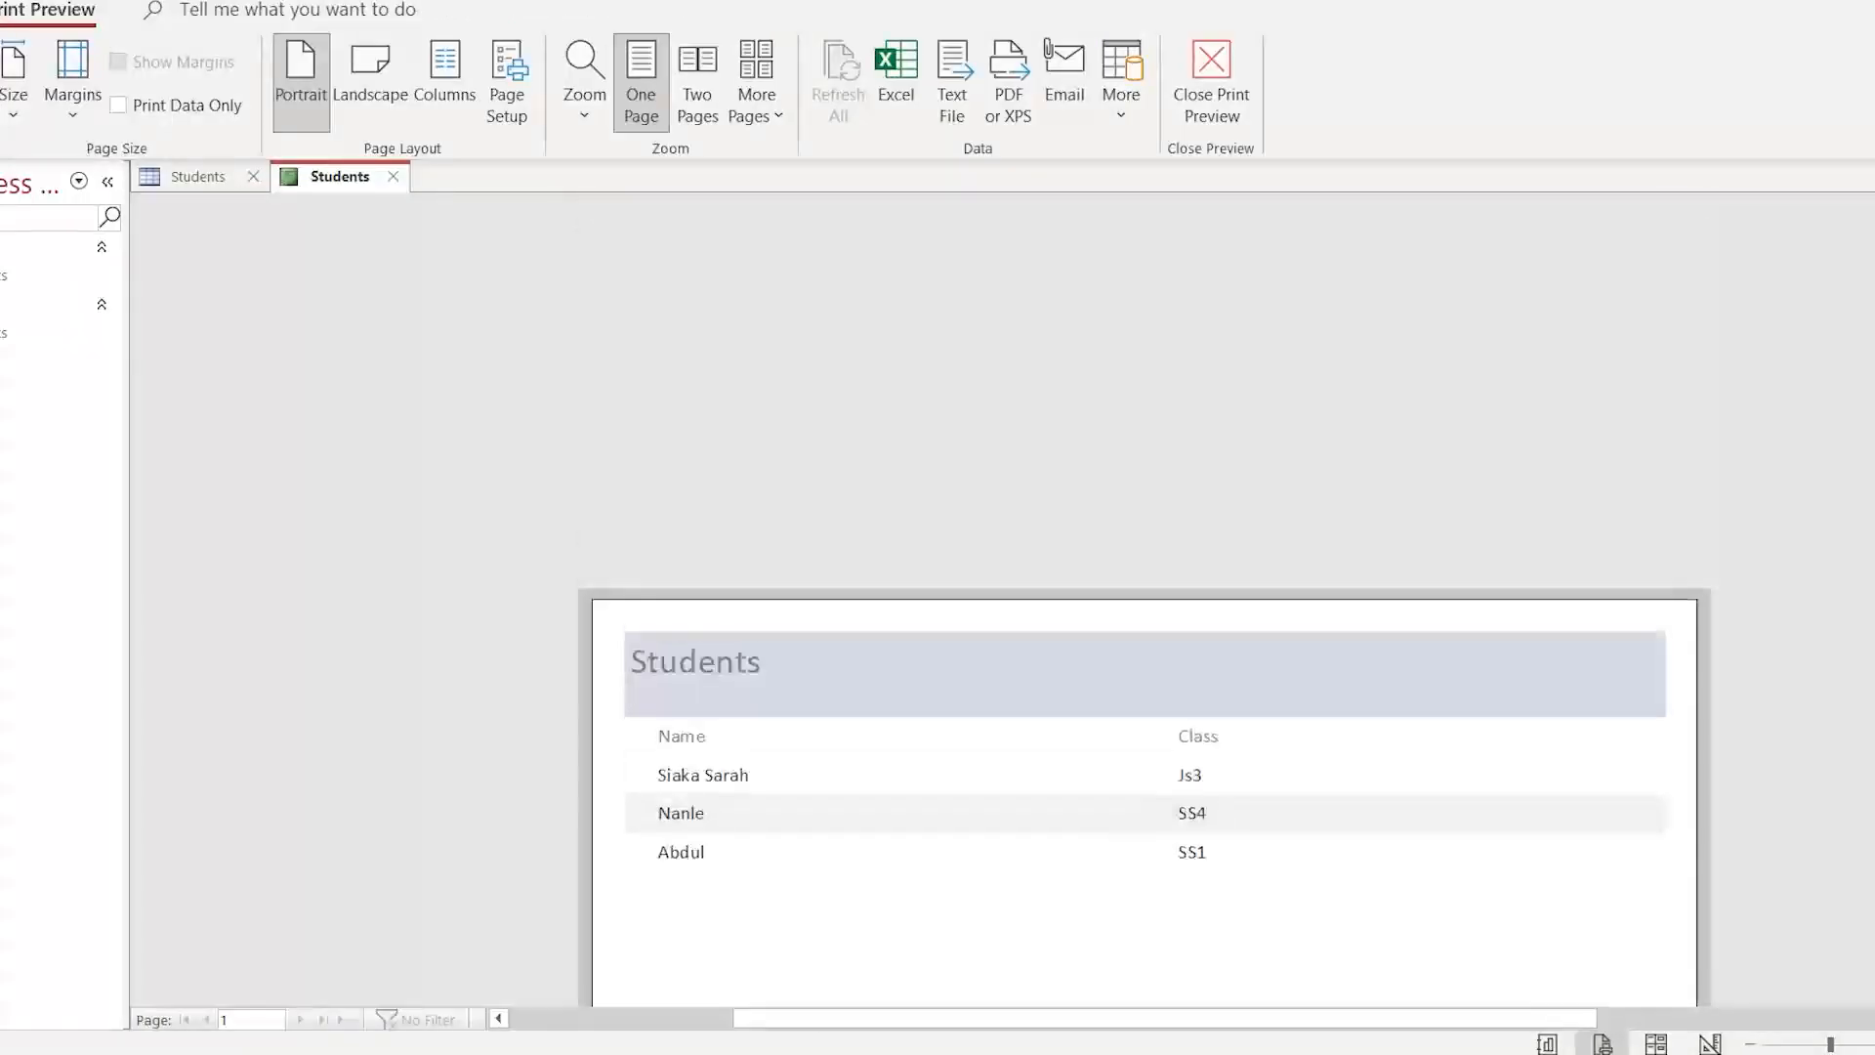
{"action": "scroll", "coordinate": [1145, 600], "scroll_direction": "down", "scroll_amount": 10}
{"action": "scroll", "coordinate": [1144, 599], "scroll_direction": "up", "scroll_amount": 10}
{"action": "scroll", "coordinate": [1145, 600], "scroll_direction": "down", "scroll_amount": 4}
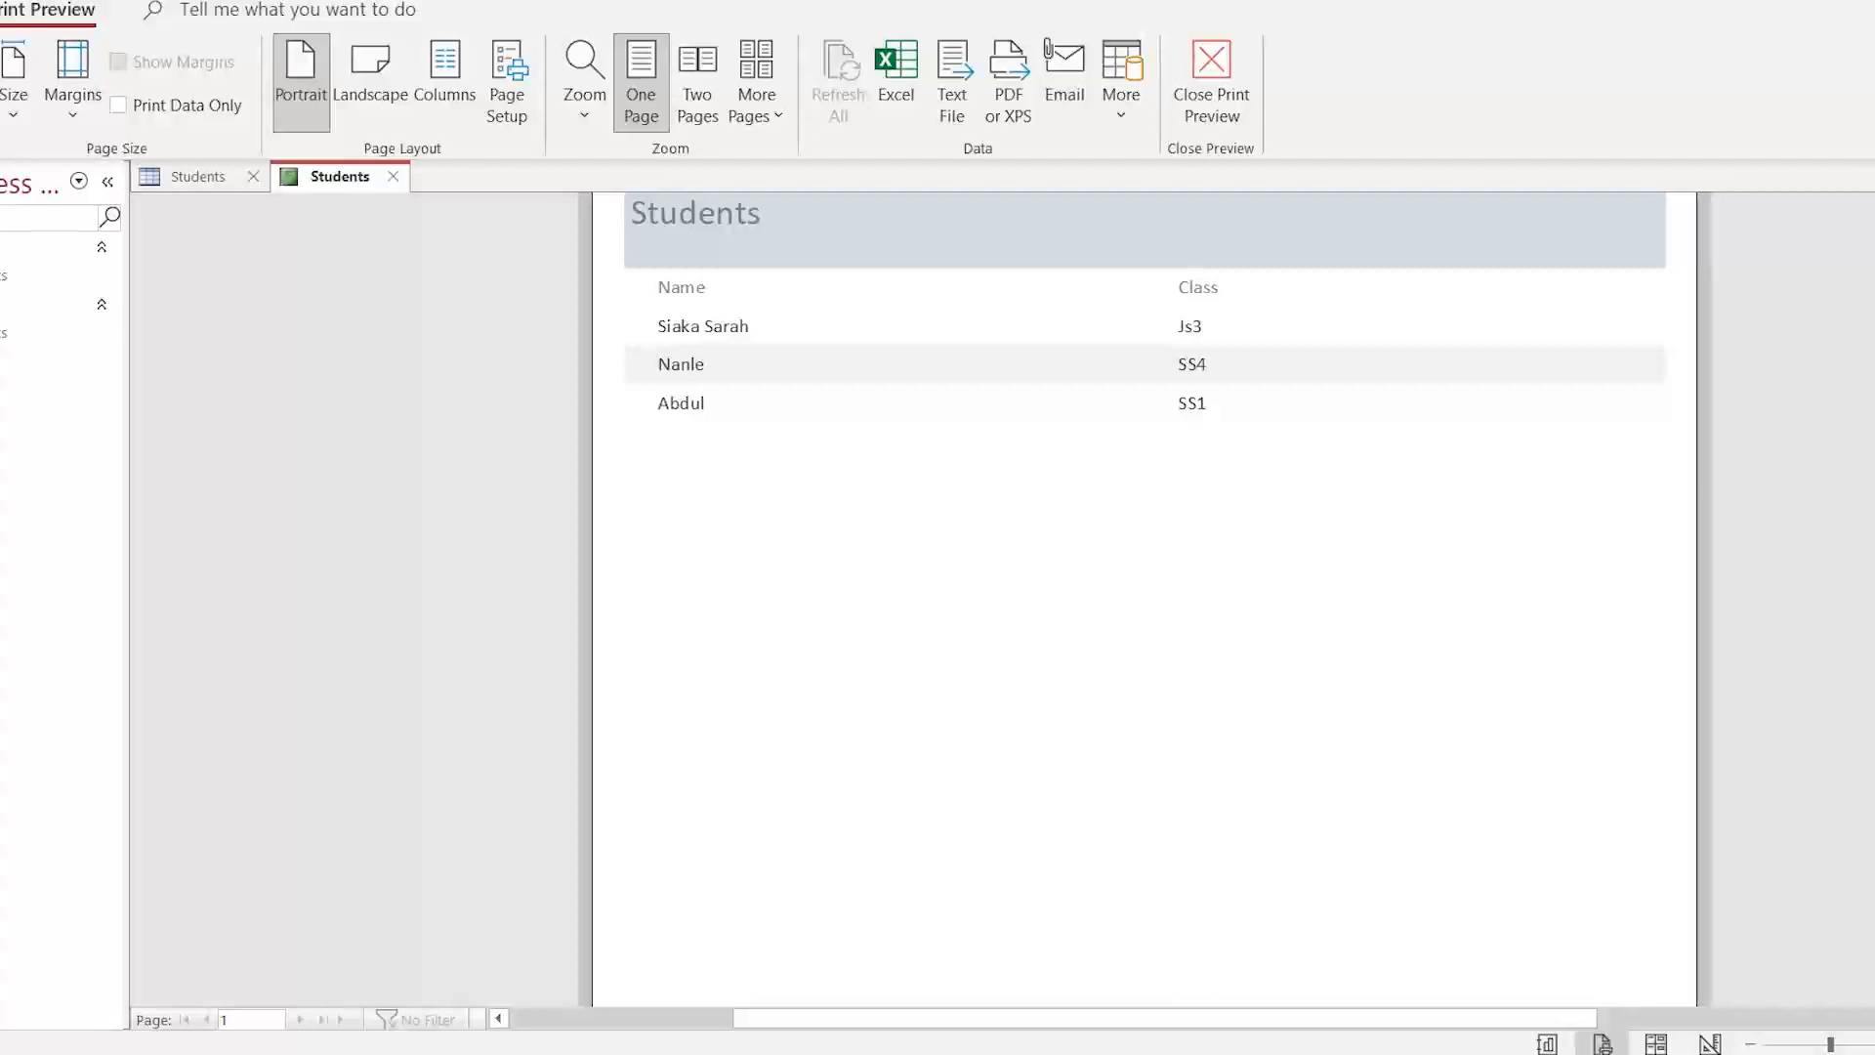
{"action": "scroll", "coordinate": [1144, 600], "scroll_direction": "up", "scroll_amount": 4}
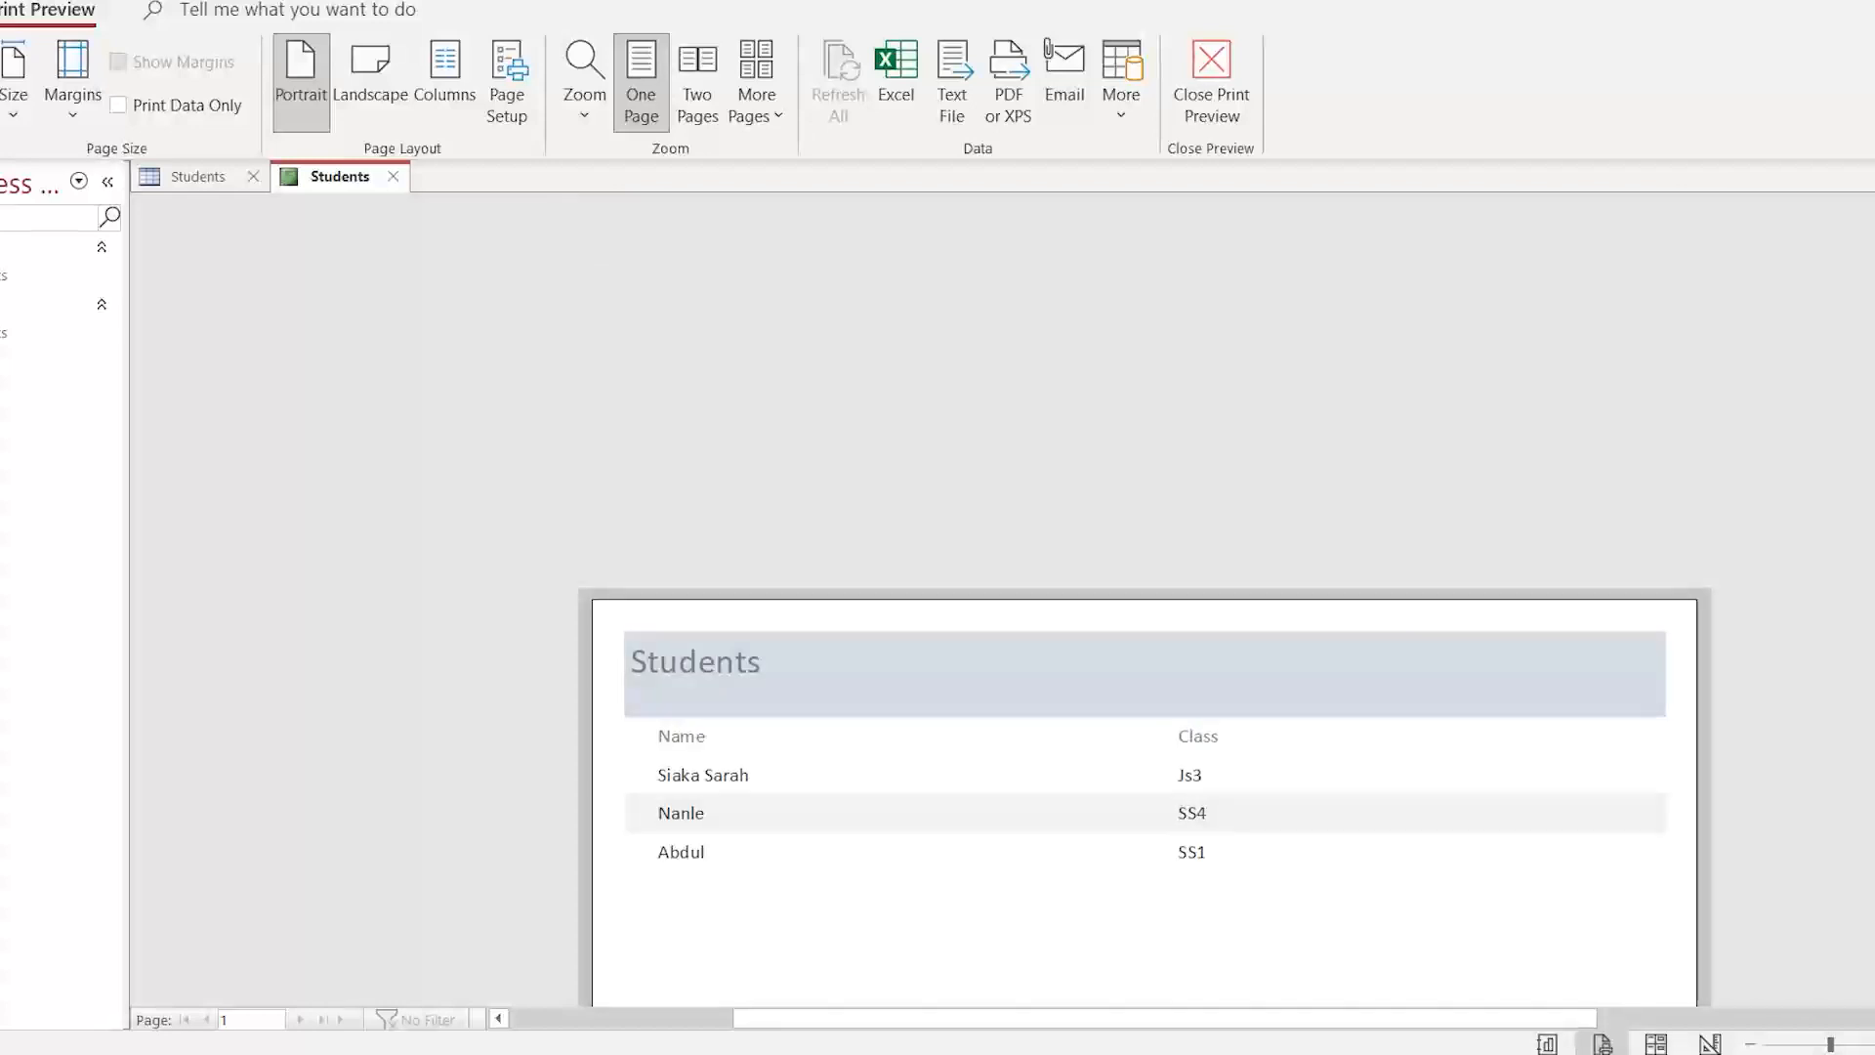
Step: Print one copy of all pages of the Students report with Microsoft Print to PDF
{"action": "key", "text": "ctrl+p"}
{"action": "left_click", "coordinate": [1086, 261]}
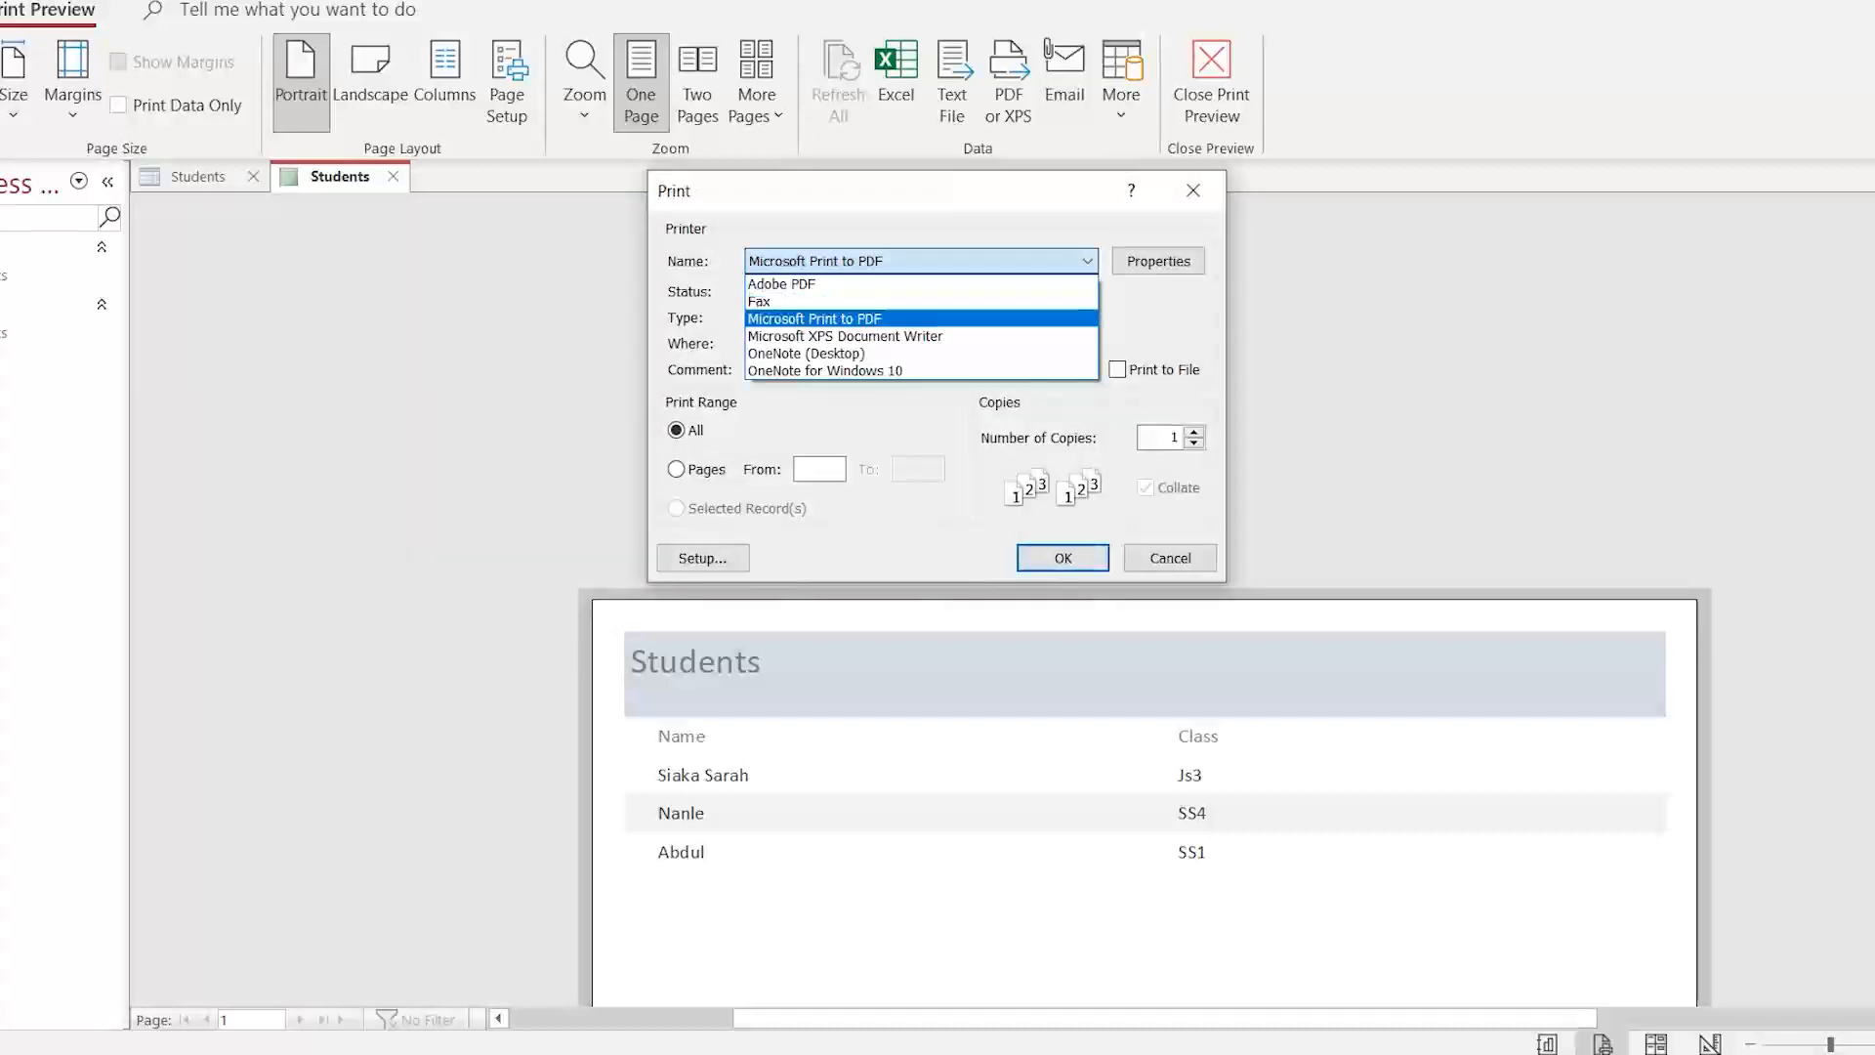
{"action": "left_click", "coordinate": [1025, 260]}
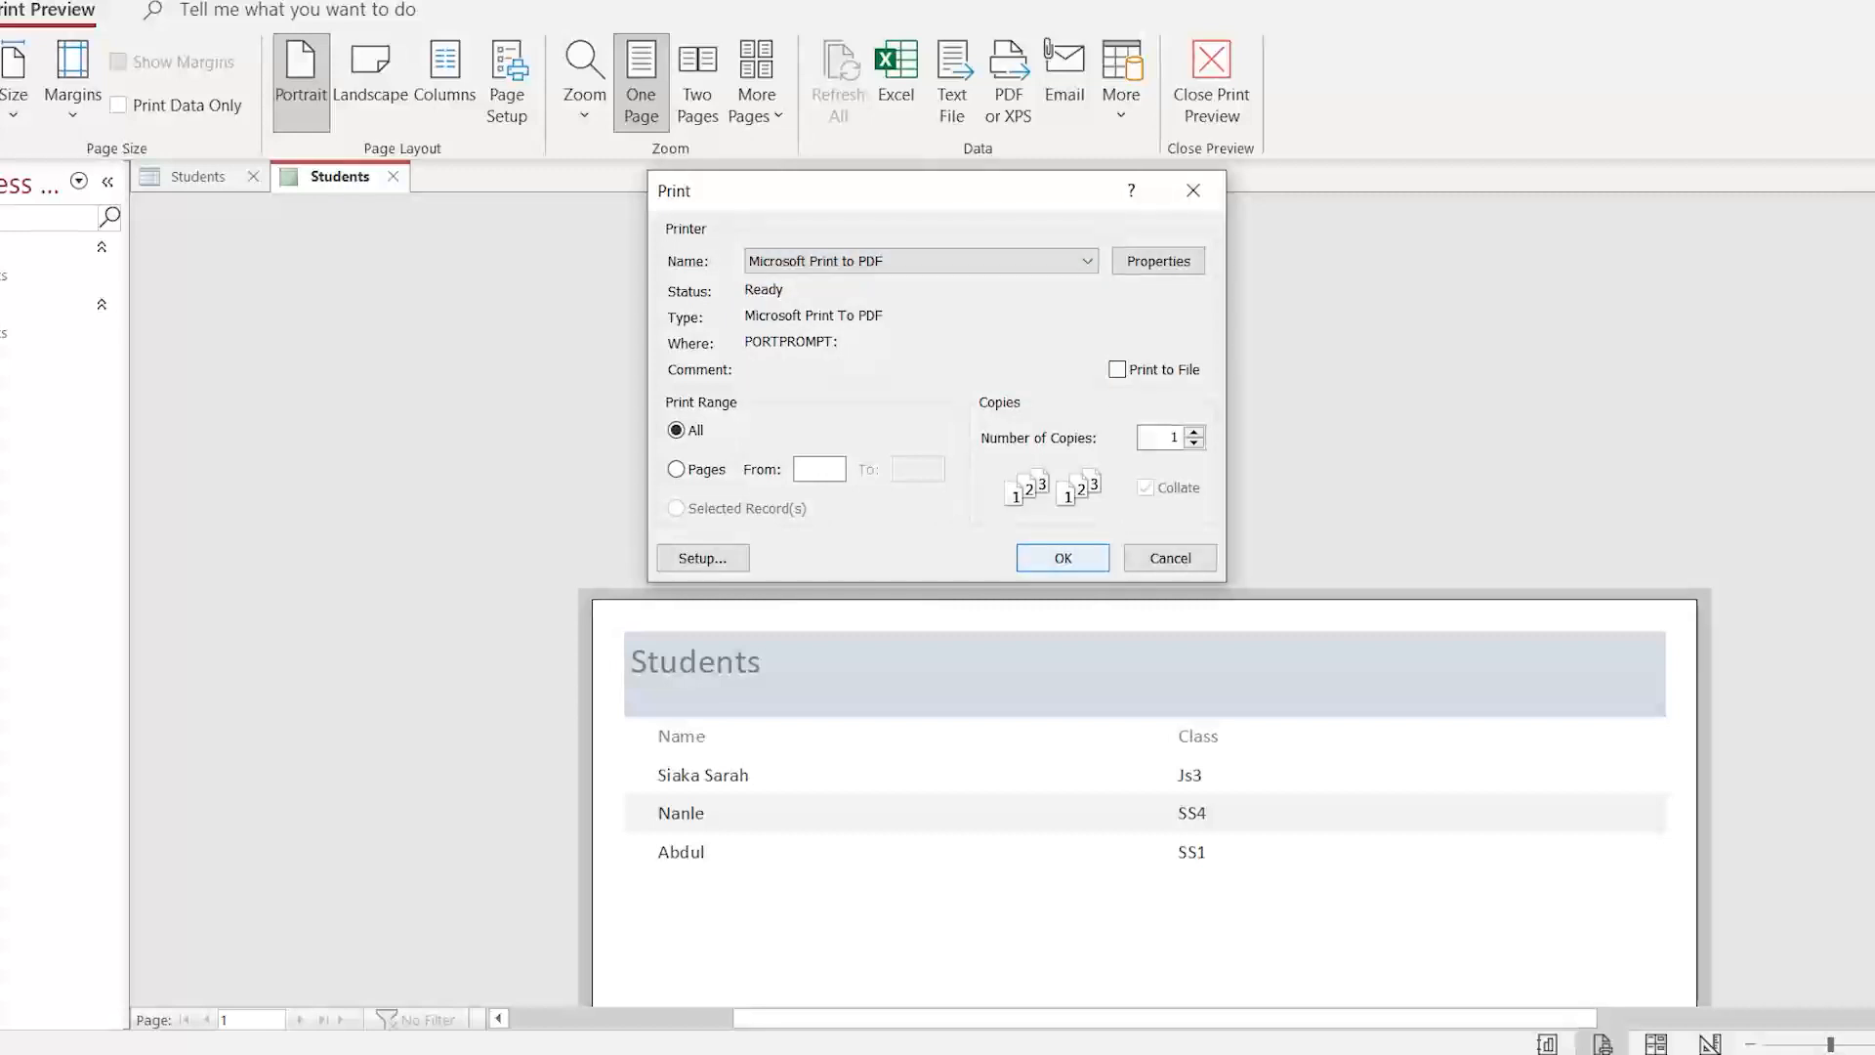
{"action": "left_click", "coordinate": [1062, 558]}
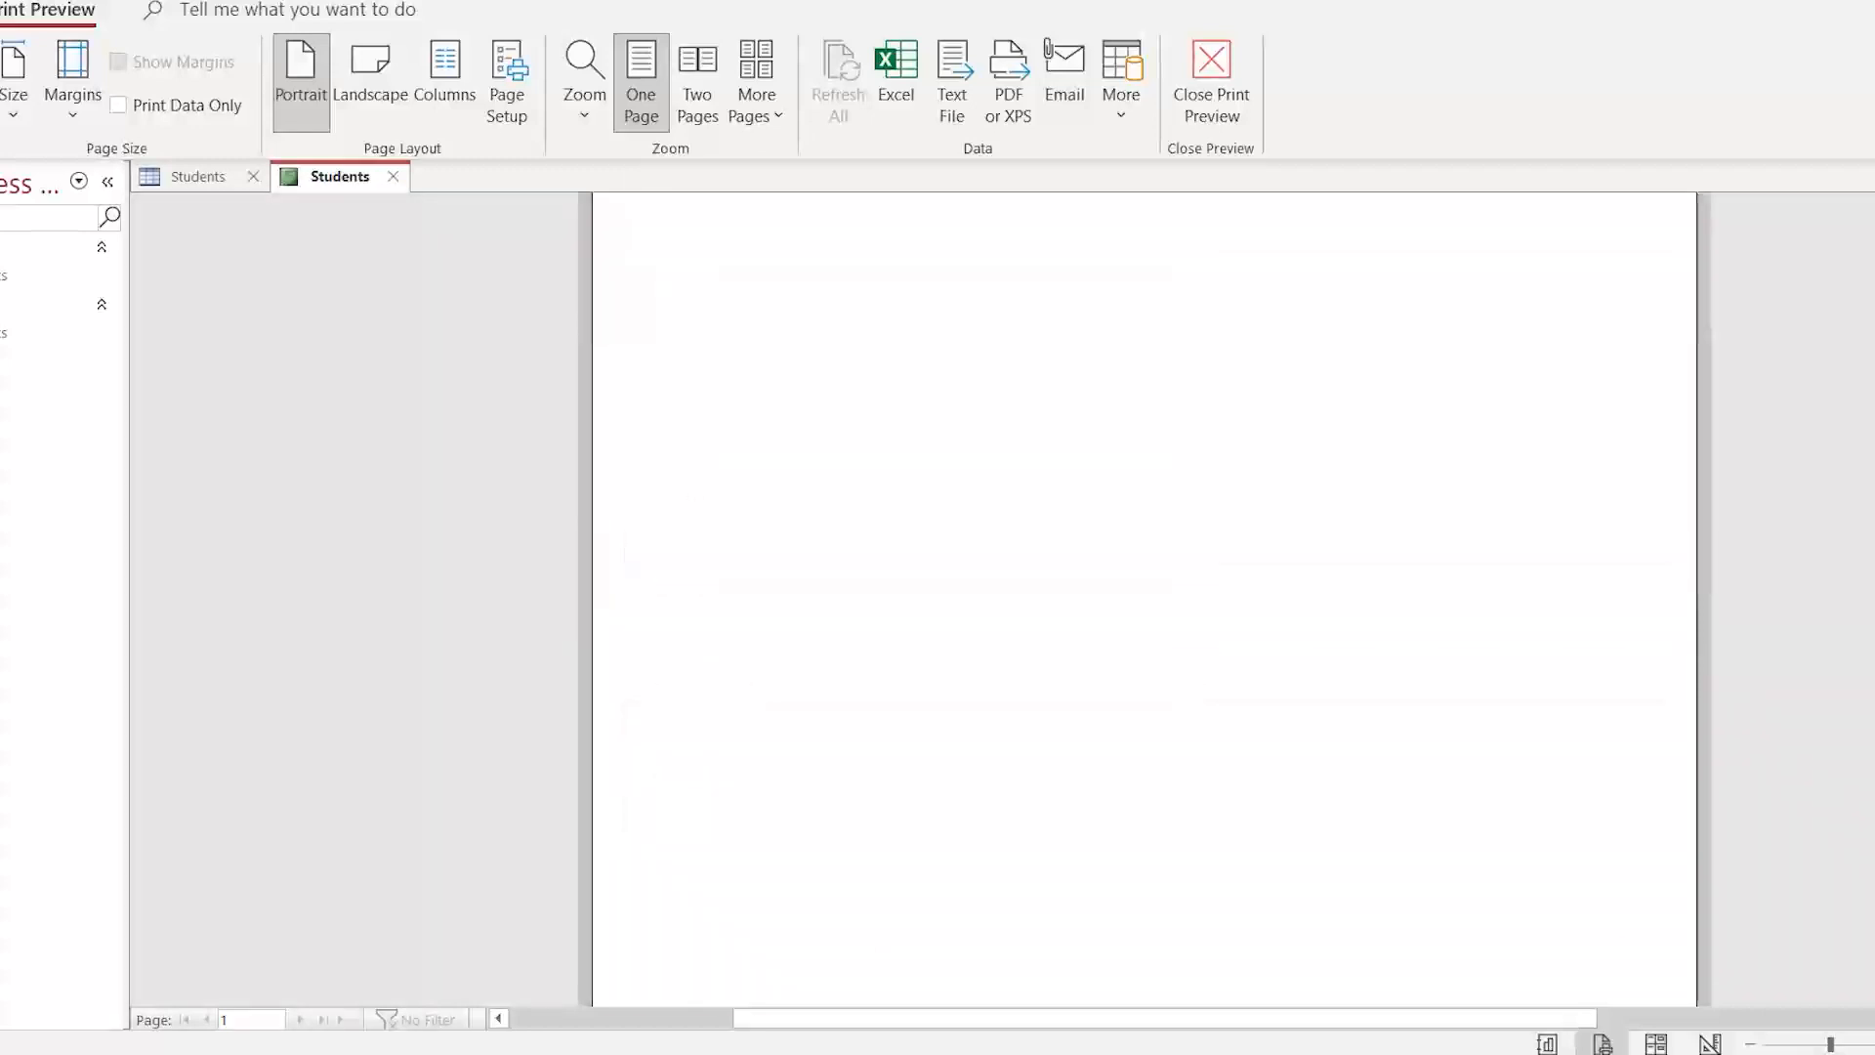